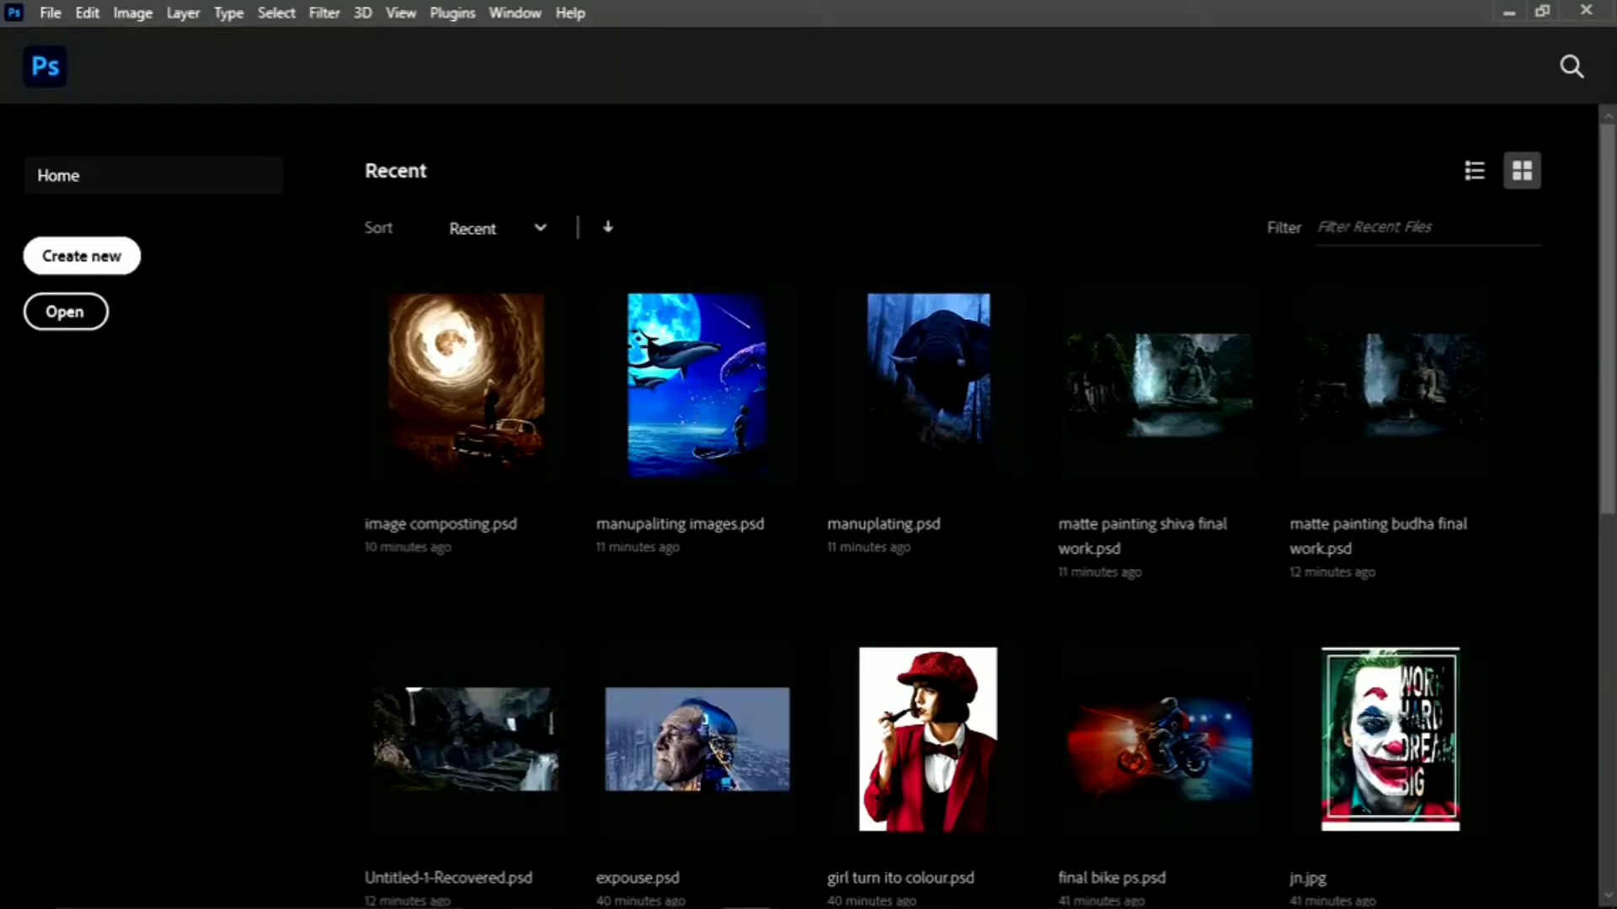
Create a new blank document from the Web Large 1920 × 1080 preset
{"action": "left_click", "coordinate": [104, 271]}
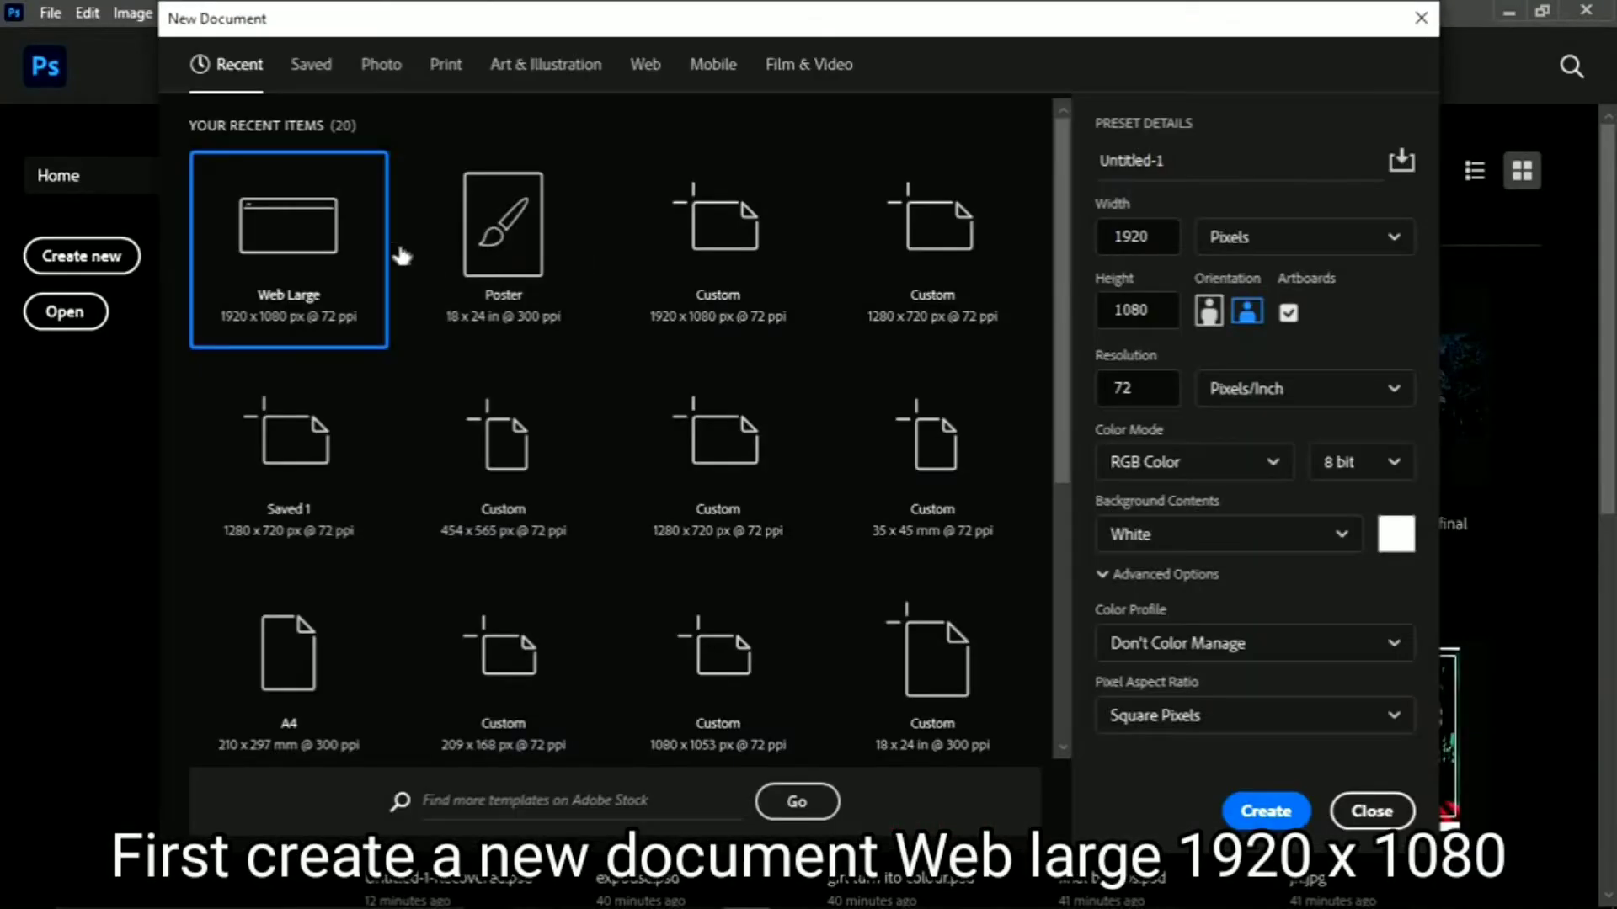
{"action": "left_click", "coordinate": [492, 249]}
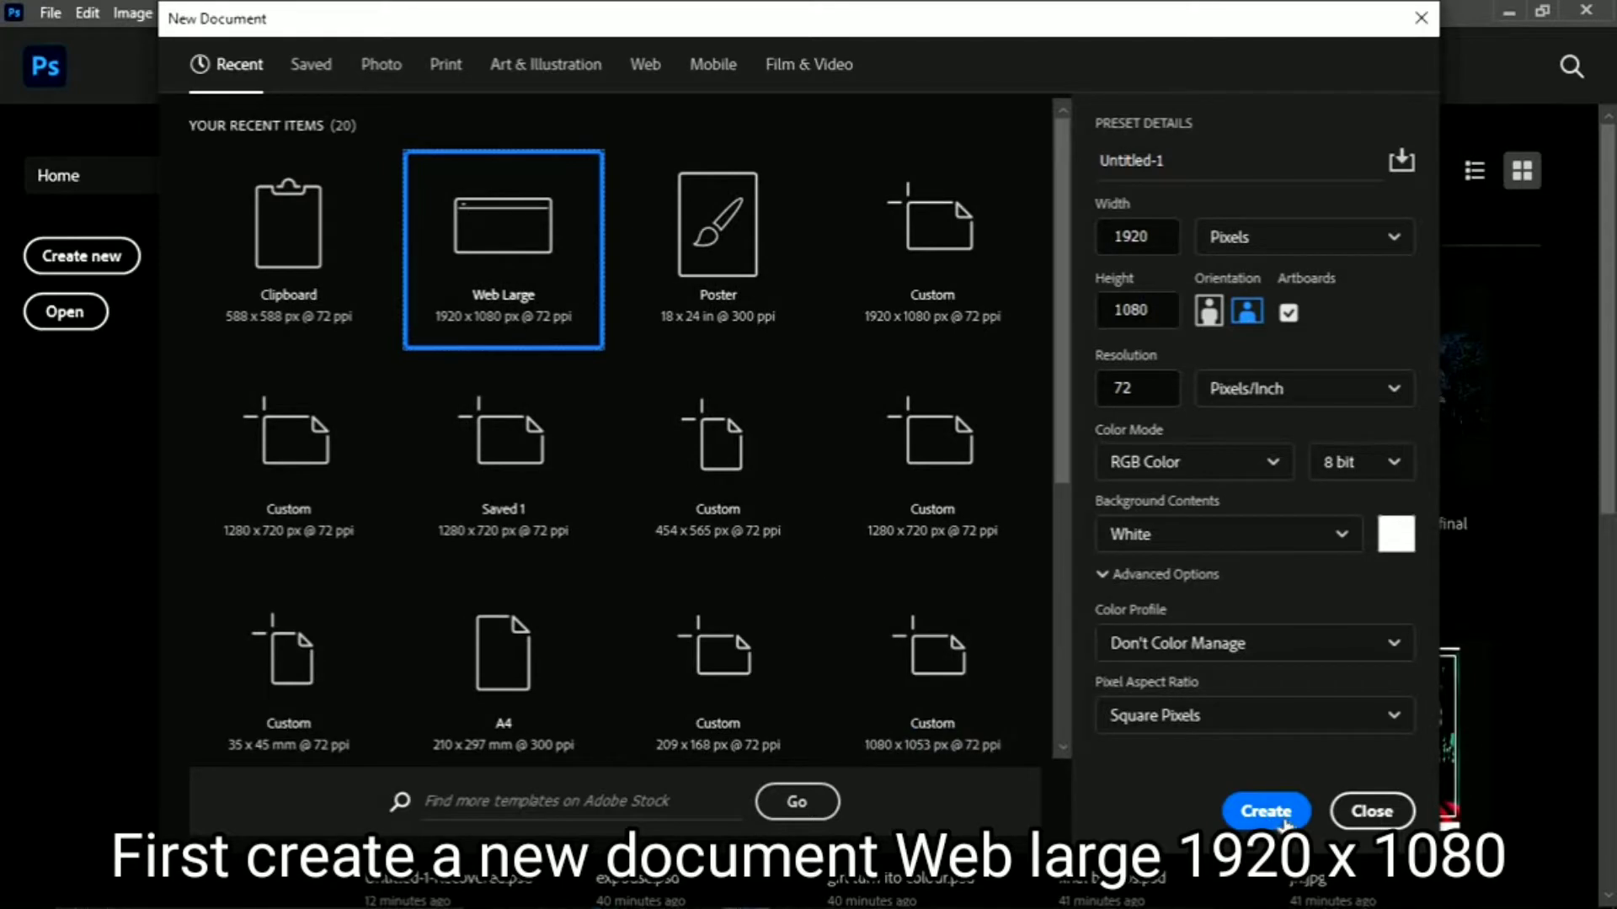
{"action": "left_click", "coordinate": [1266, 811]}
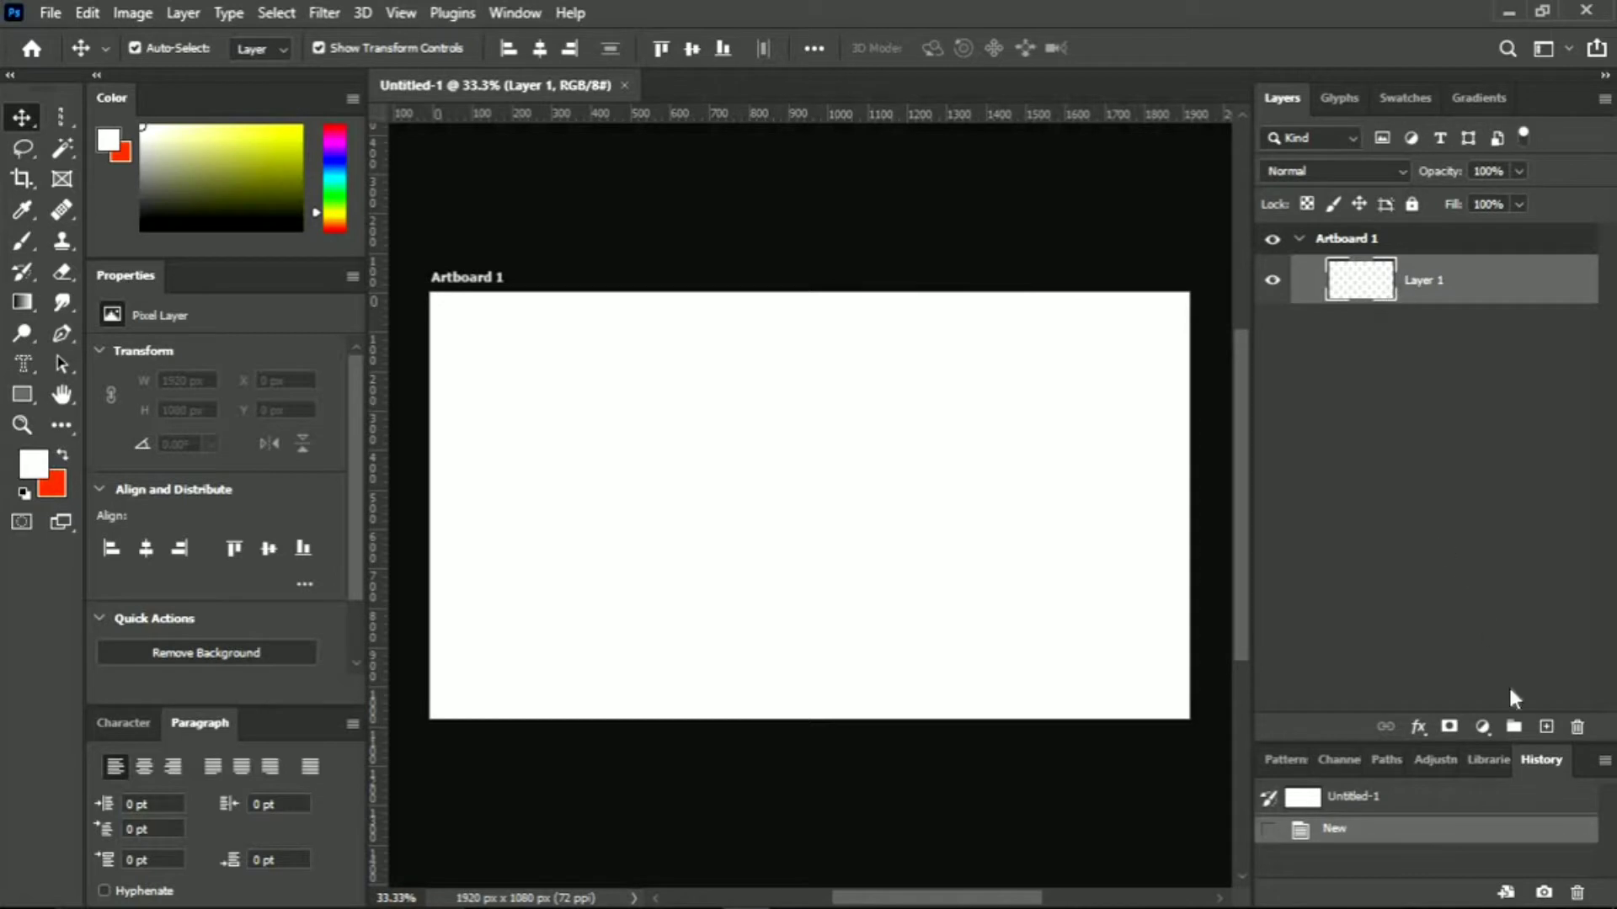
Add a 2-column, 2-row guide layout that splits the artboard into quarters
{"action": "left_click", "coordinate": [401, 13]}
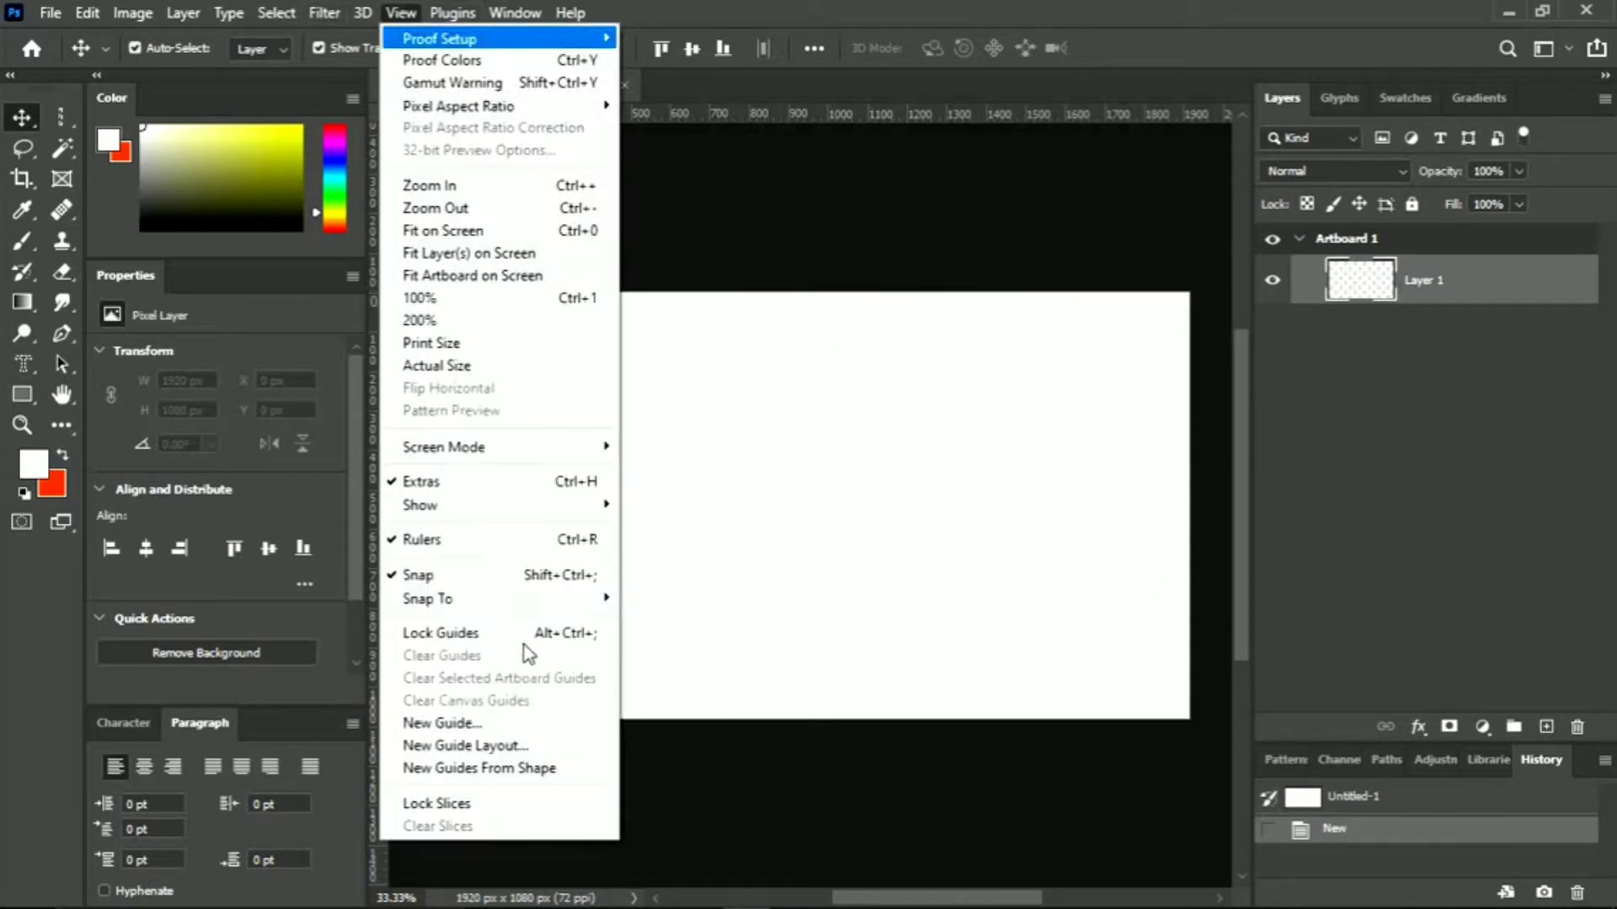
{"action": "left_click", "coordinate": [513, 747]}
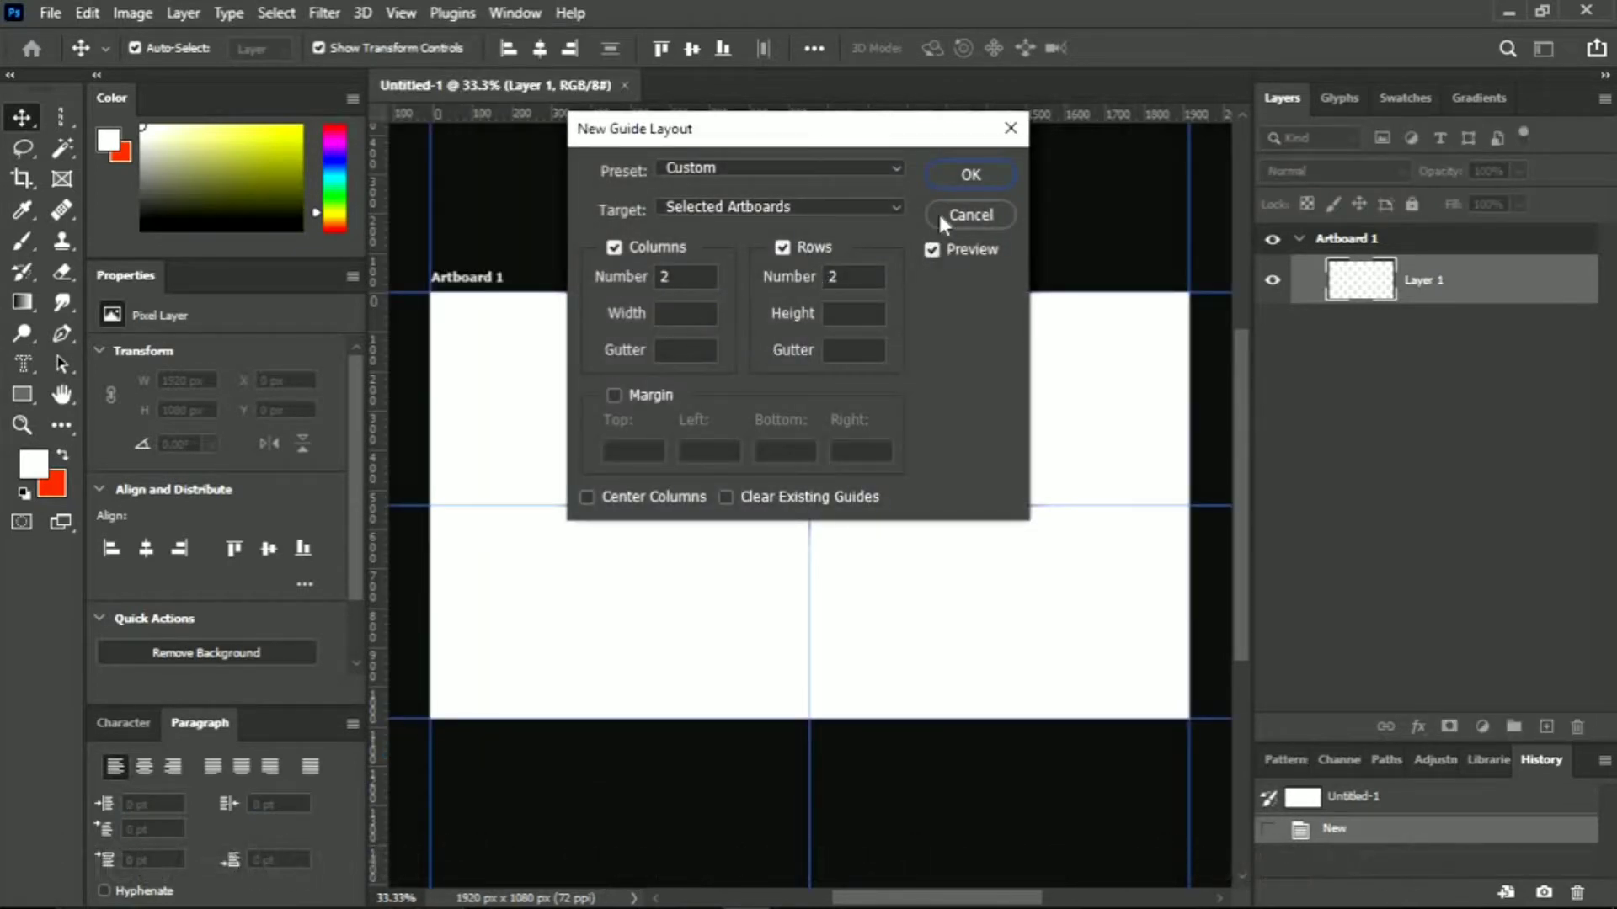
{"action": "left_click", "coordinate": [979, 171]}
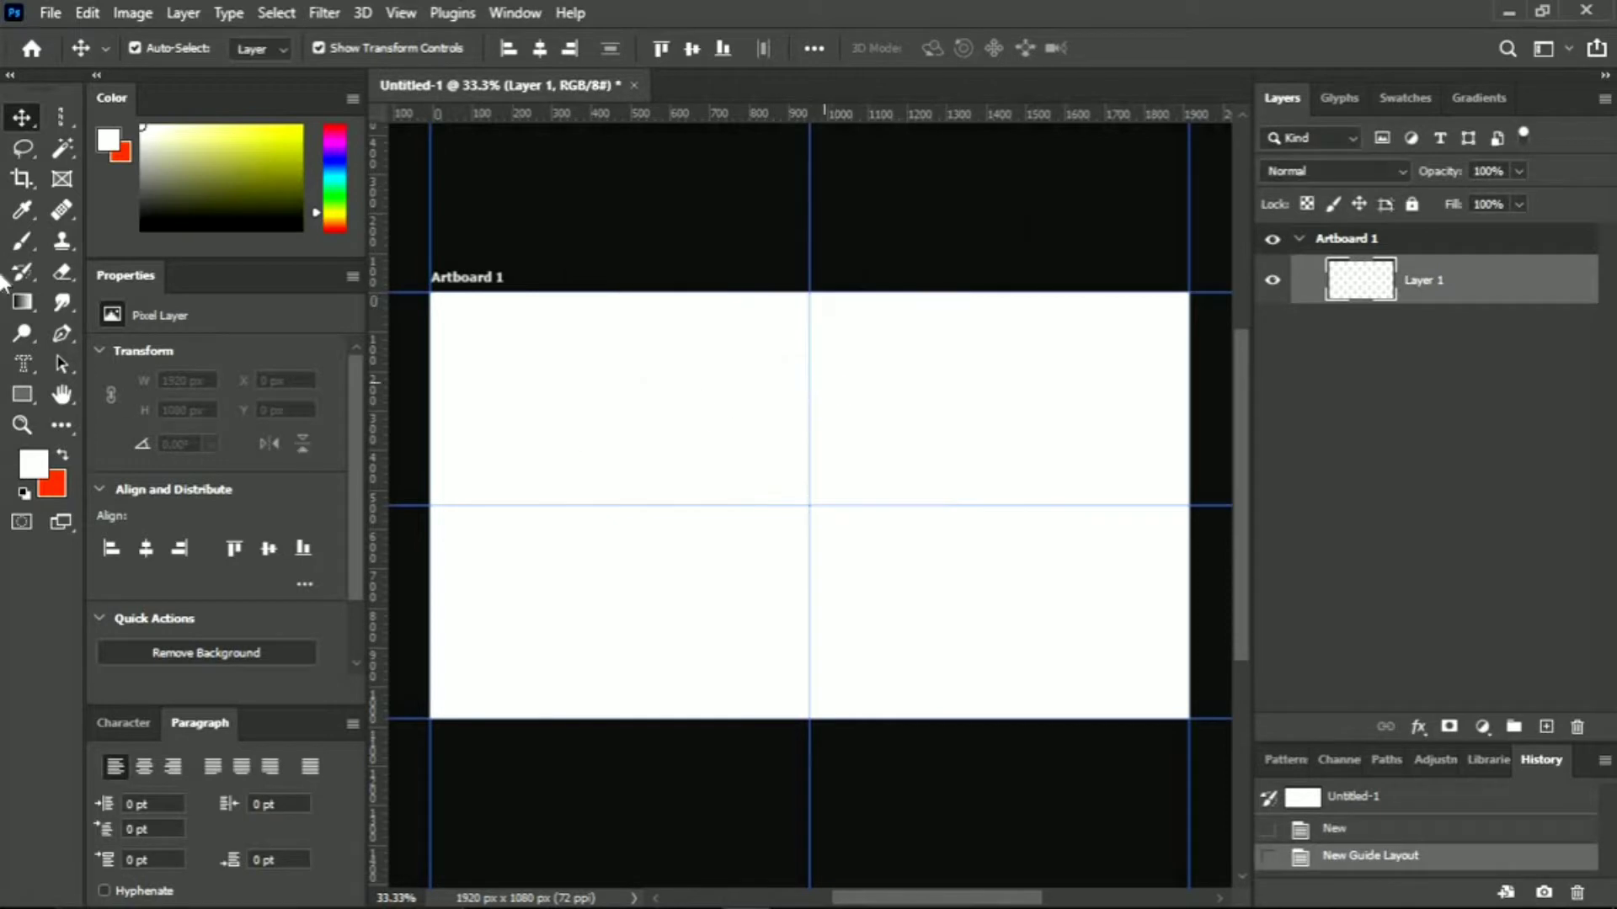
Add an empty Layer 2 with the Rectangular Marquee tool selected
{"action": "left_click", "coordinate": [55, 118]}
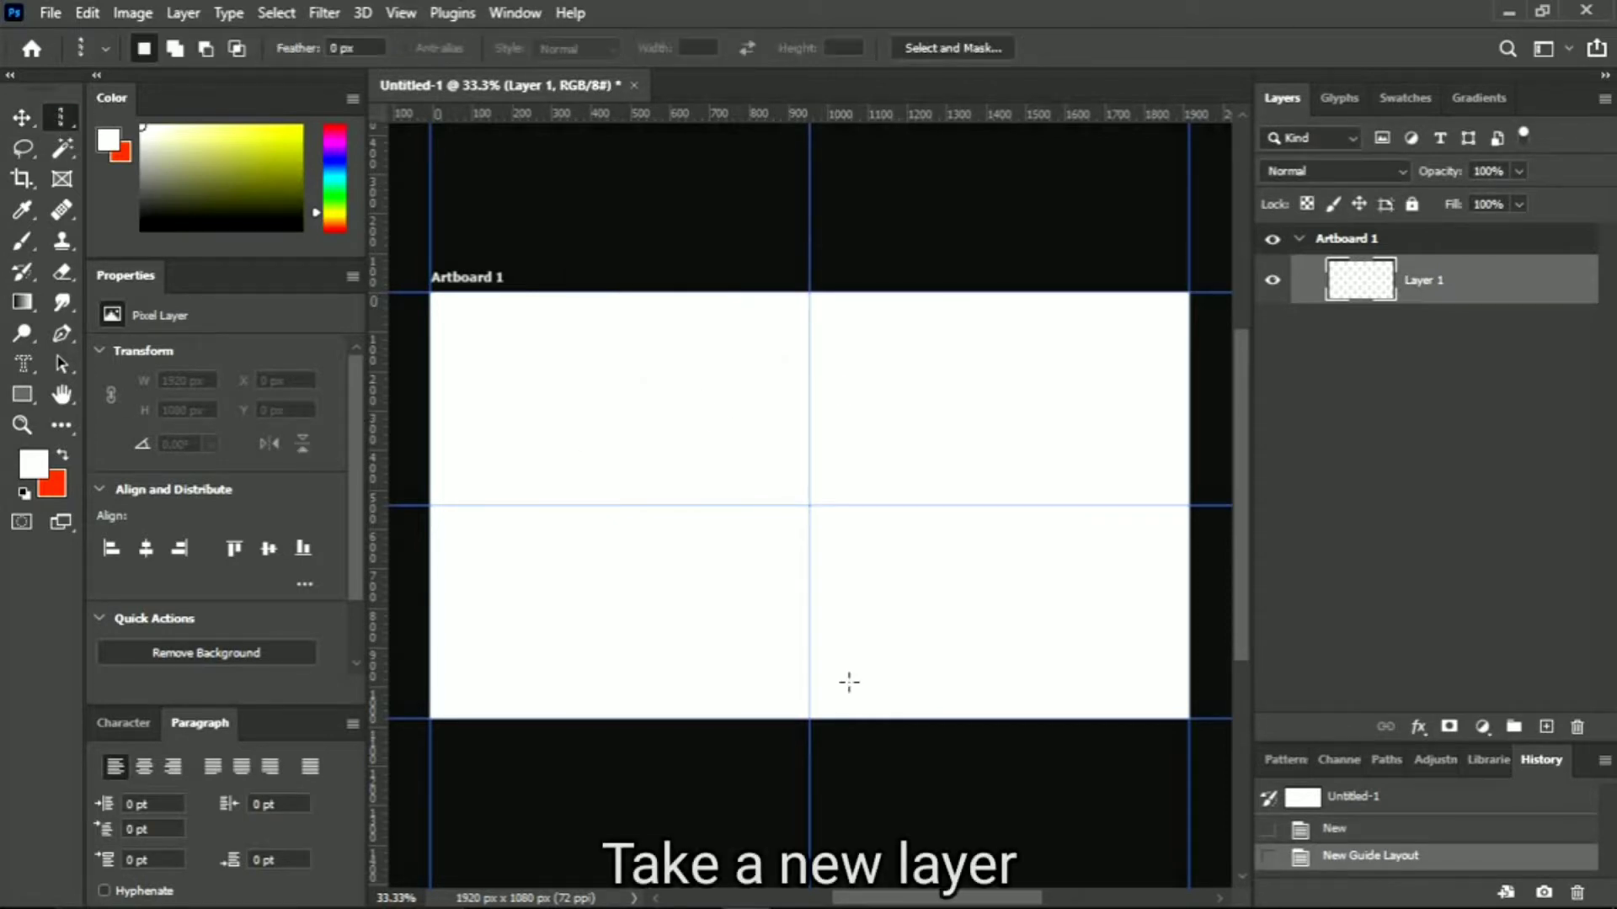
{"action": "left_click", "coordinate": [1546, 724]}
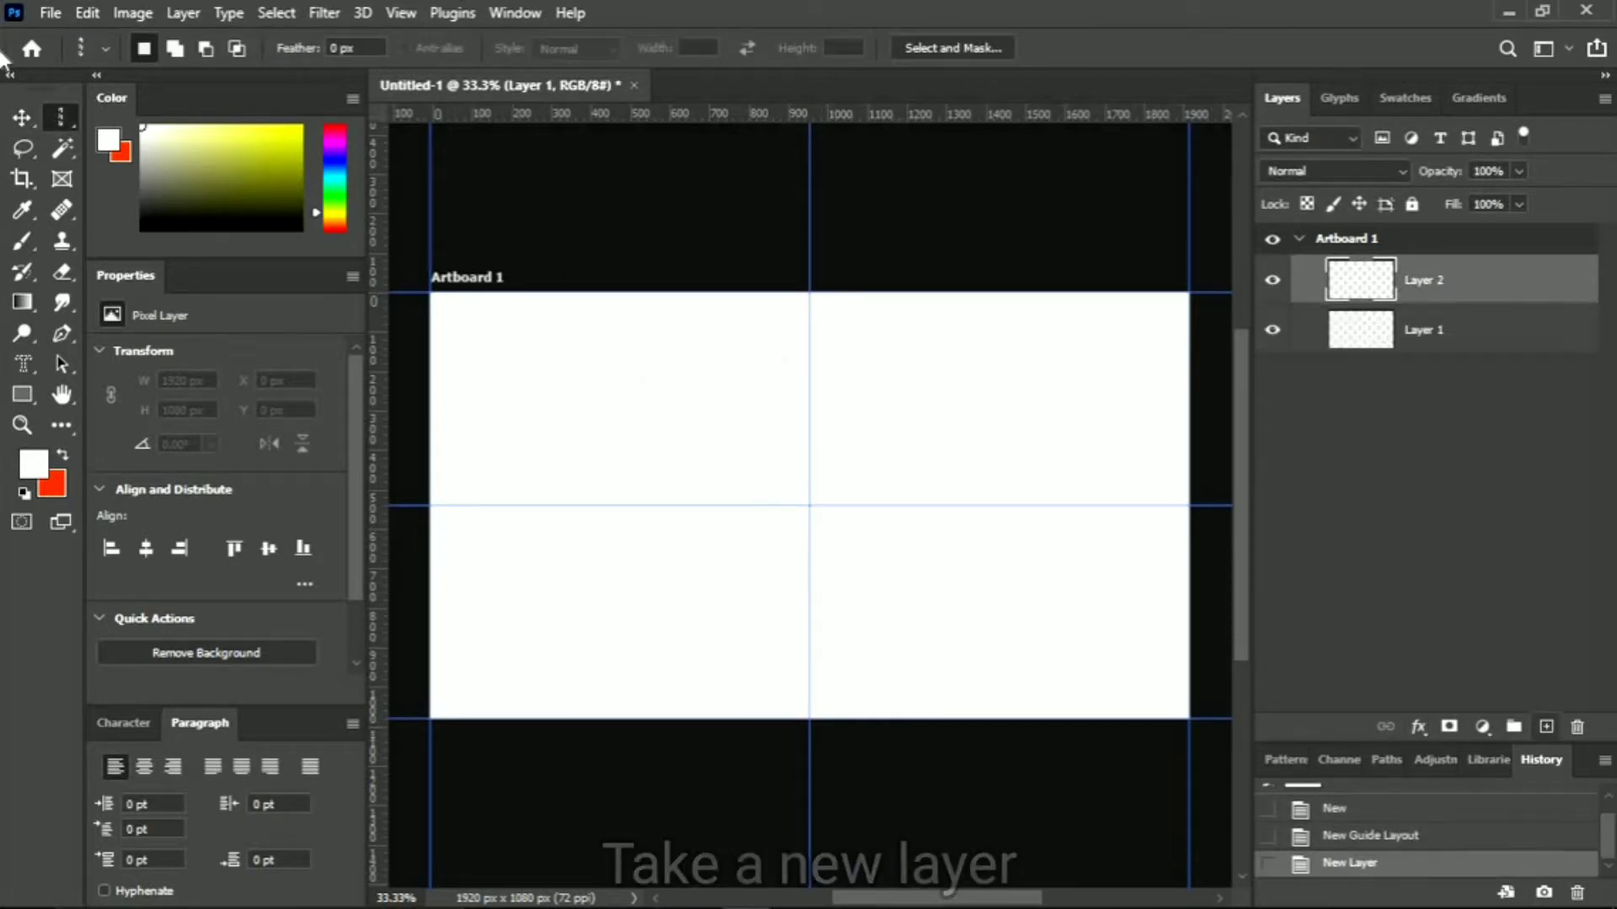
{"action": "right_click", "coordinate": [64, 118]}
Fill the top-left quarter with red (ff0000) on Layer 2, then add Layer 3
{"action": "left_click", "coordinate": [168, 115]}
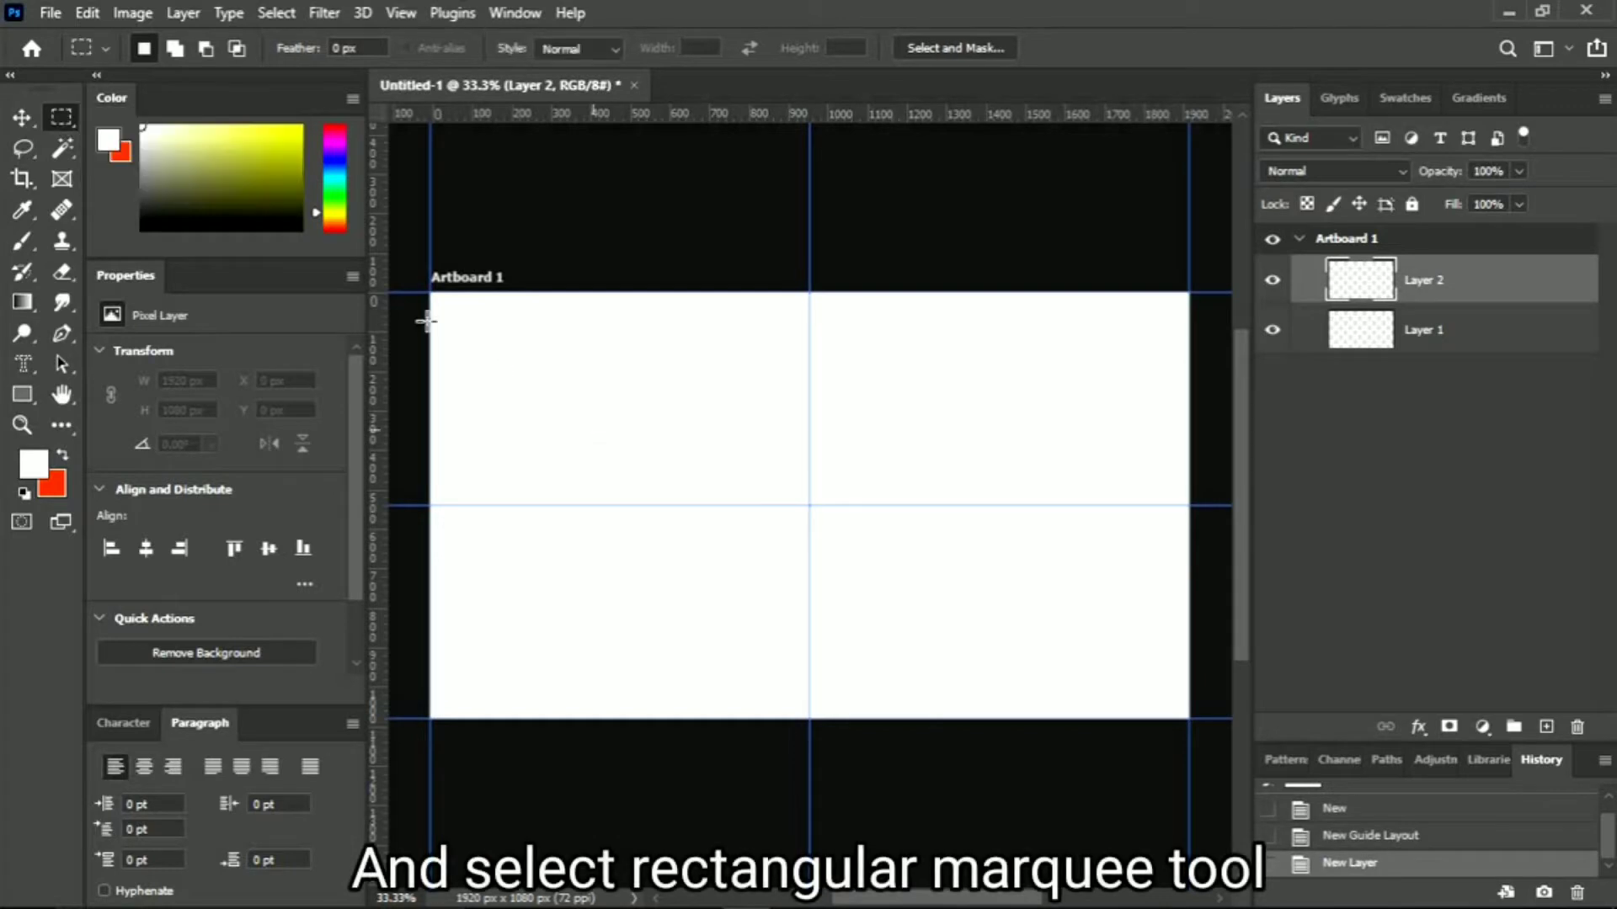
{"action": "left_click_drag", "start_coordinate": [430, 293], "coordinate": [806, 506]}
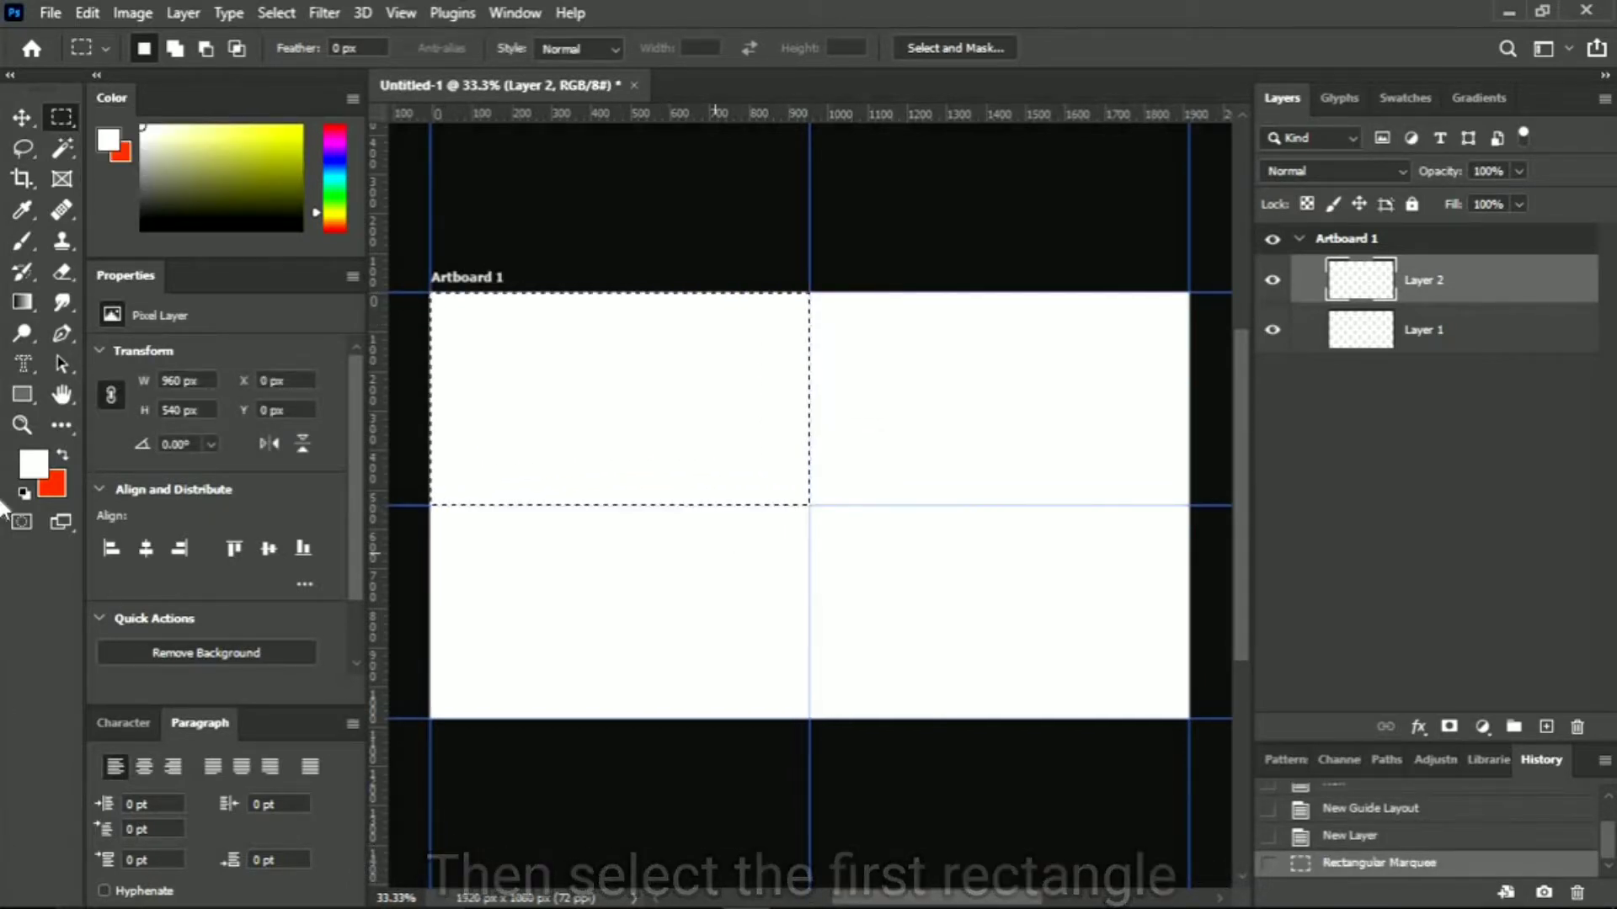
{"action": "type", "text": "i"}
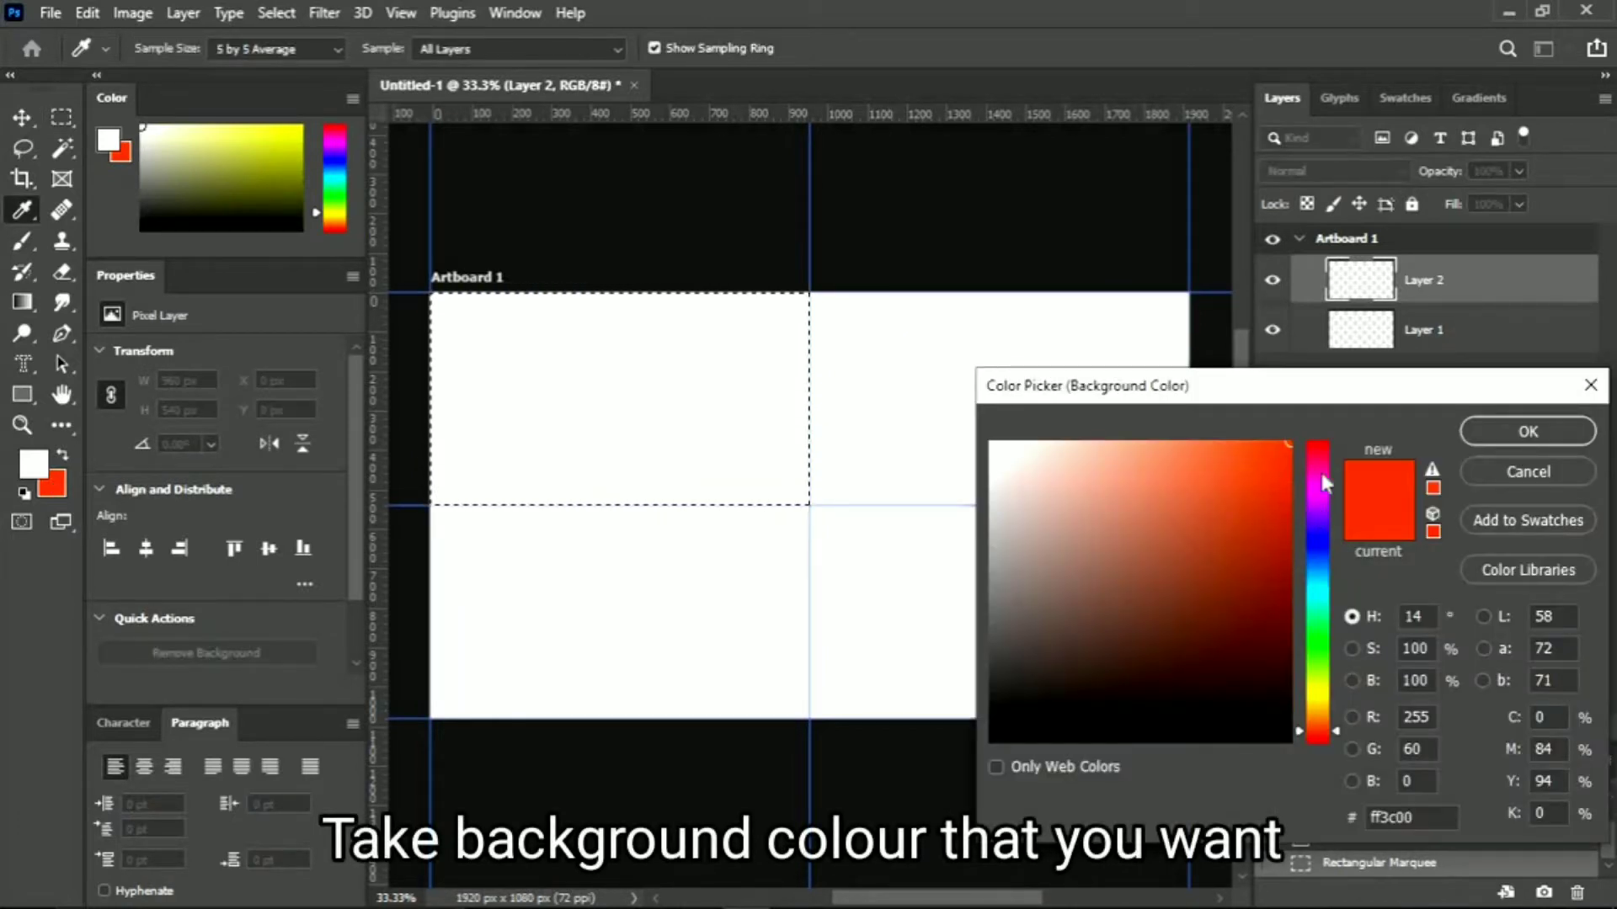
{"action": "type", "text": "ff0000"}
{"action": "left_click", "coordinate": [1484, 431]}
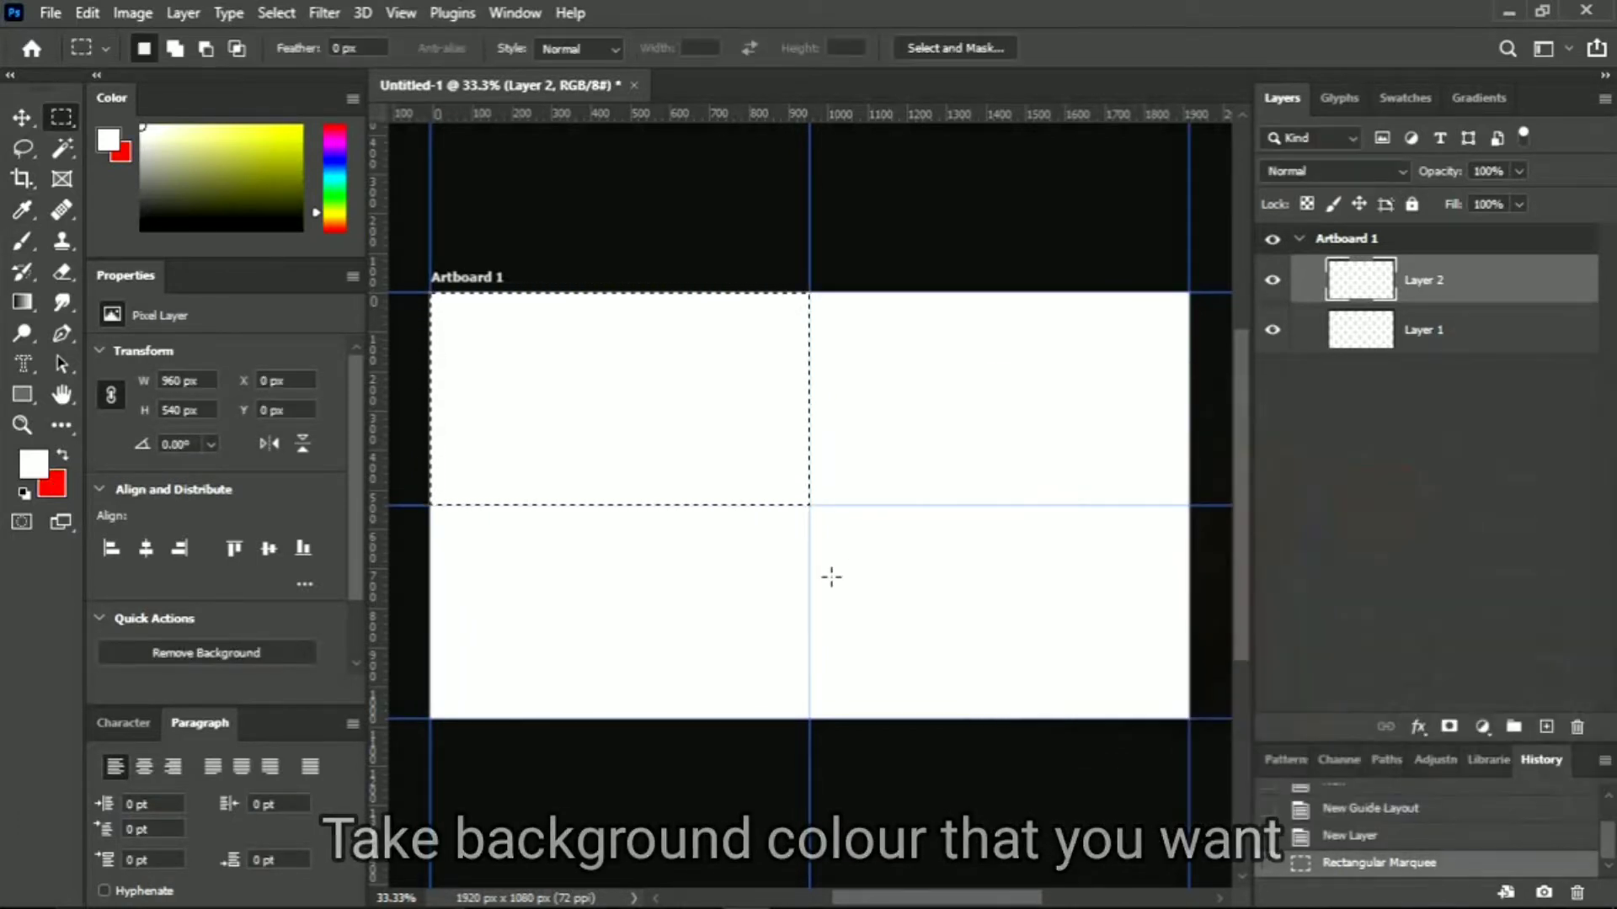
{"action": "key", "text": "ctrl+BackSpace"}
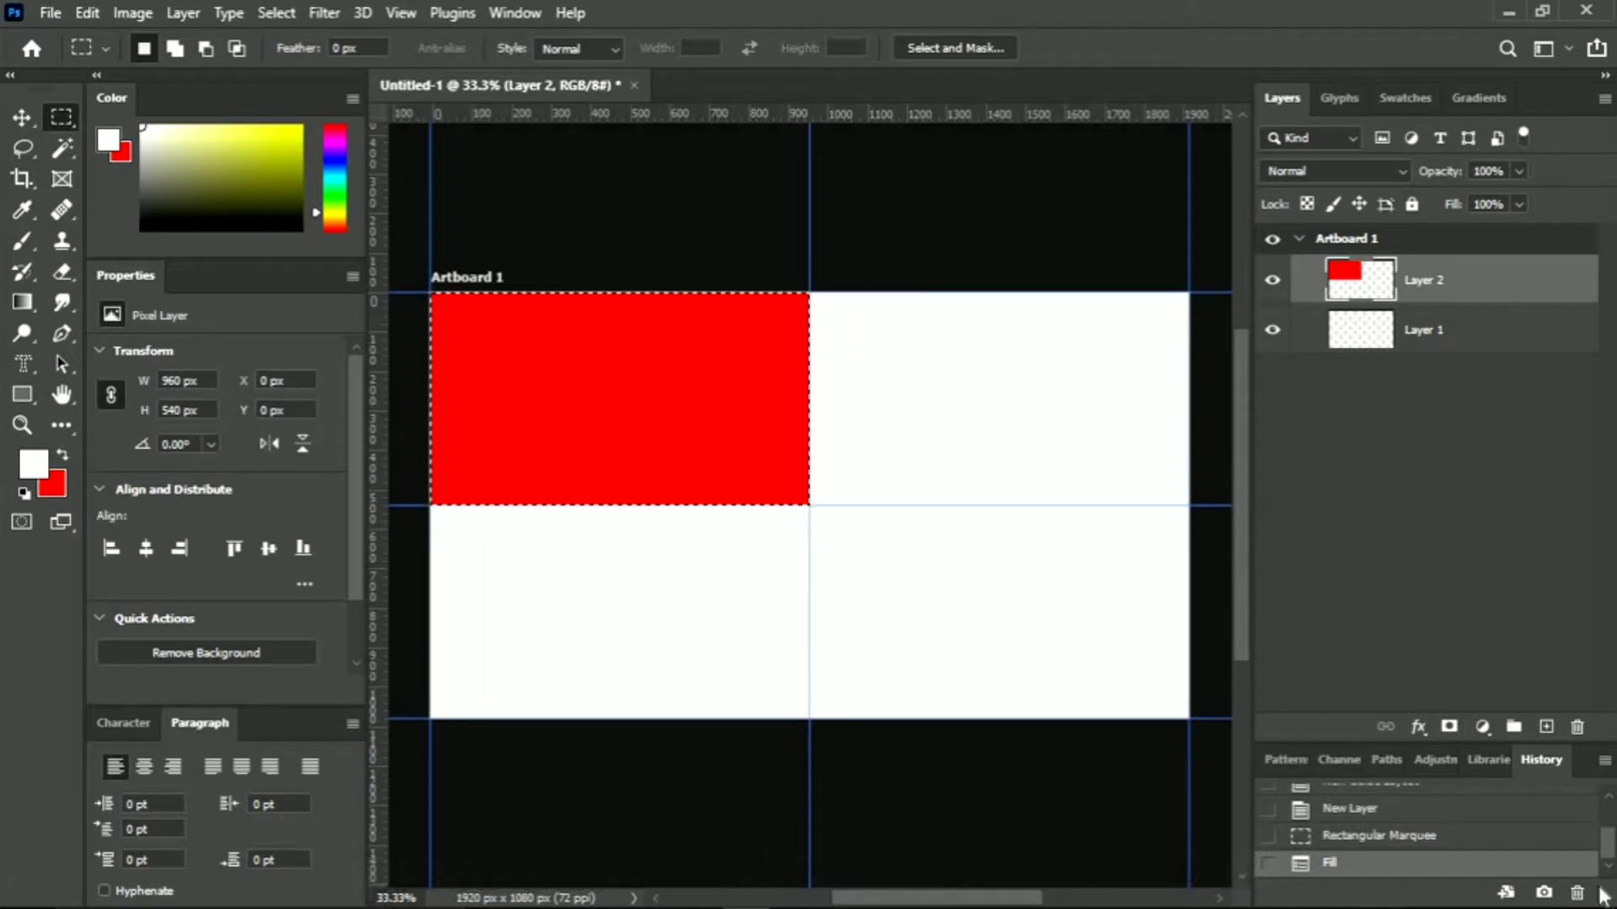
{"action": "left_click", "coordinate": [1546, 728]}
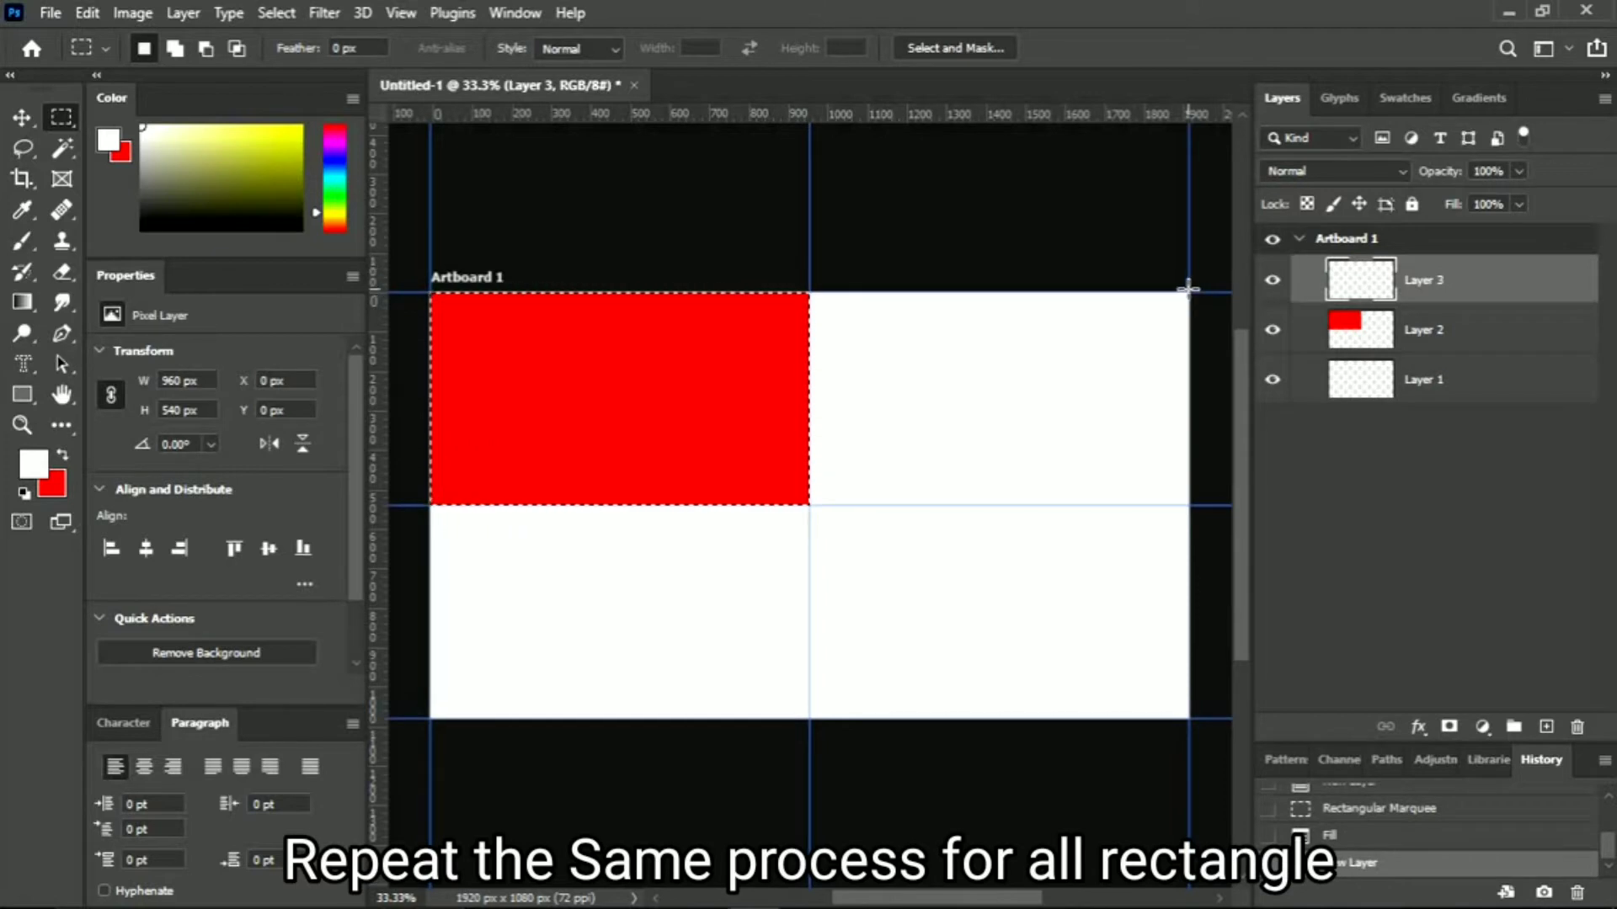
Fill the top-right quarter with blue and add a new layer
{"action": "left_click_drag", "start_coordinate": [1185, 292], "coordinate": [840, 493]}
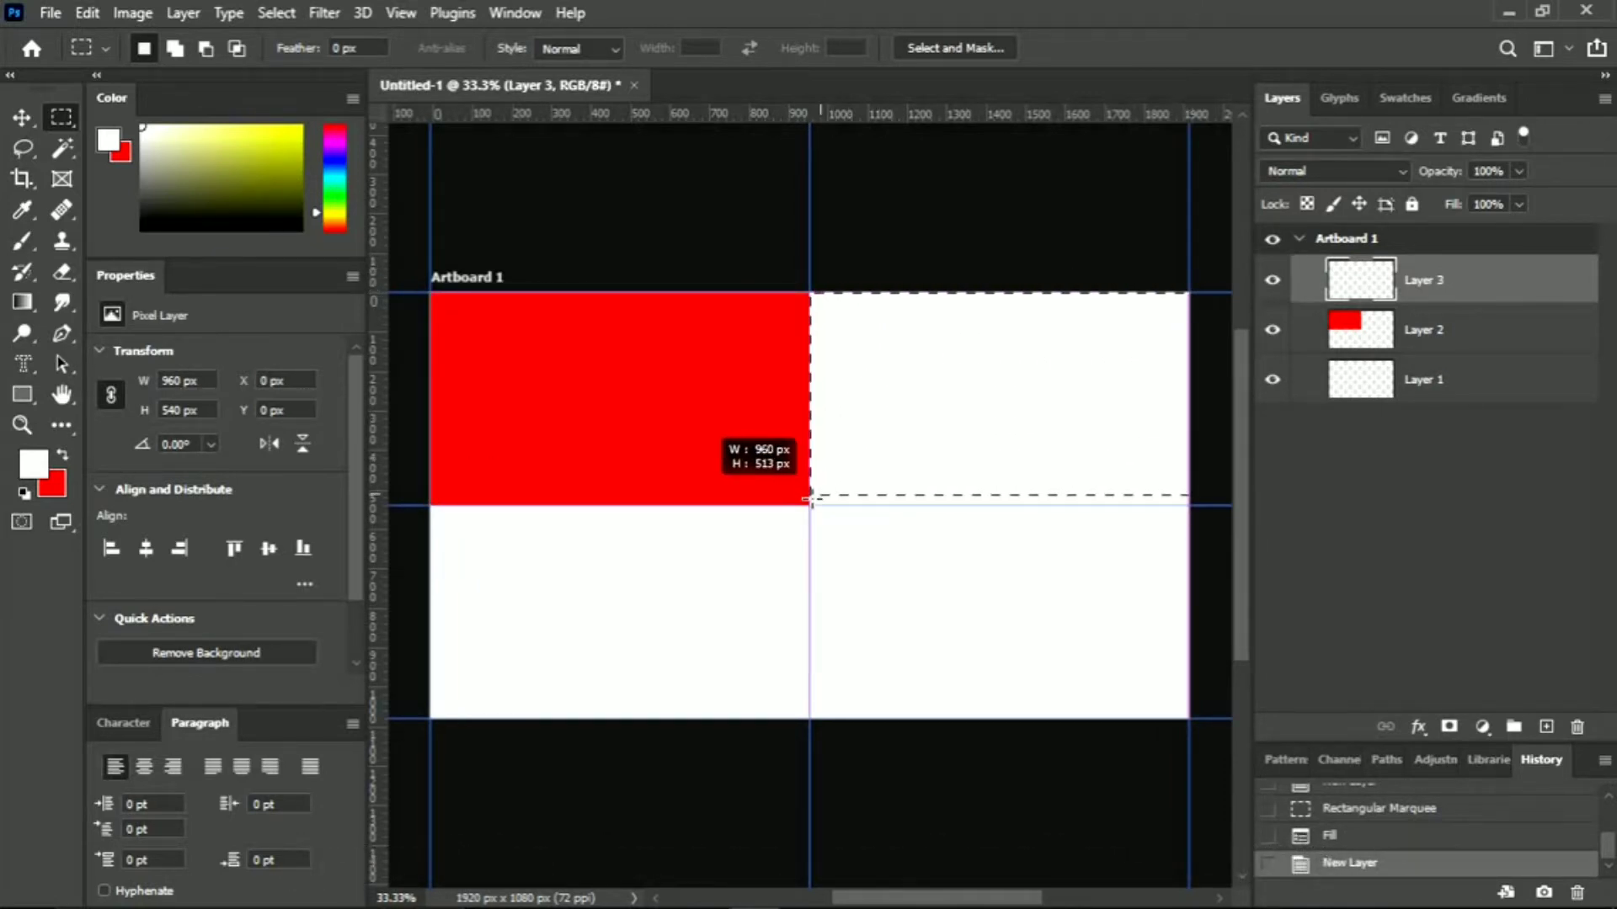
{"action": "left_click_drag", "start_coordinate": [841, 493], "coordinate": [811, 505]}
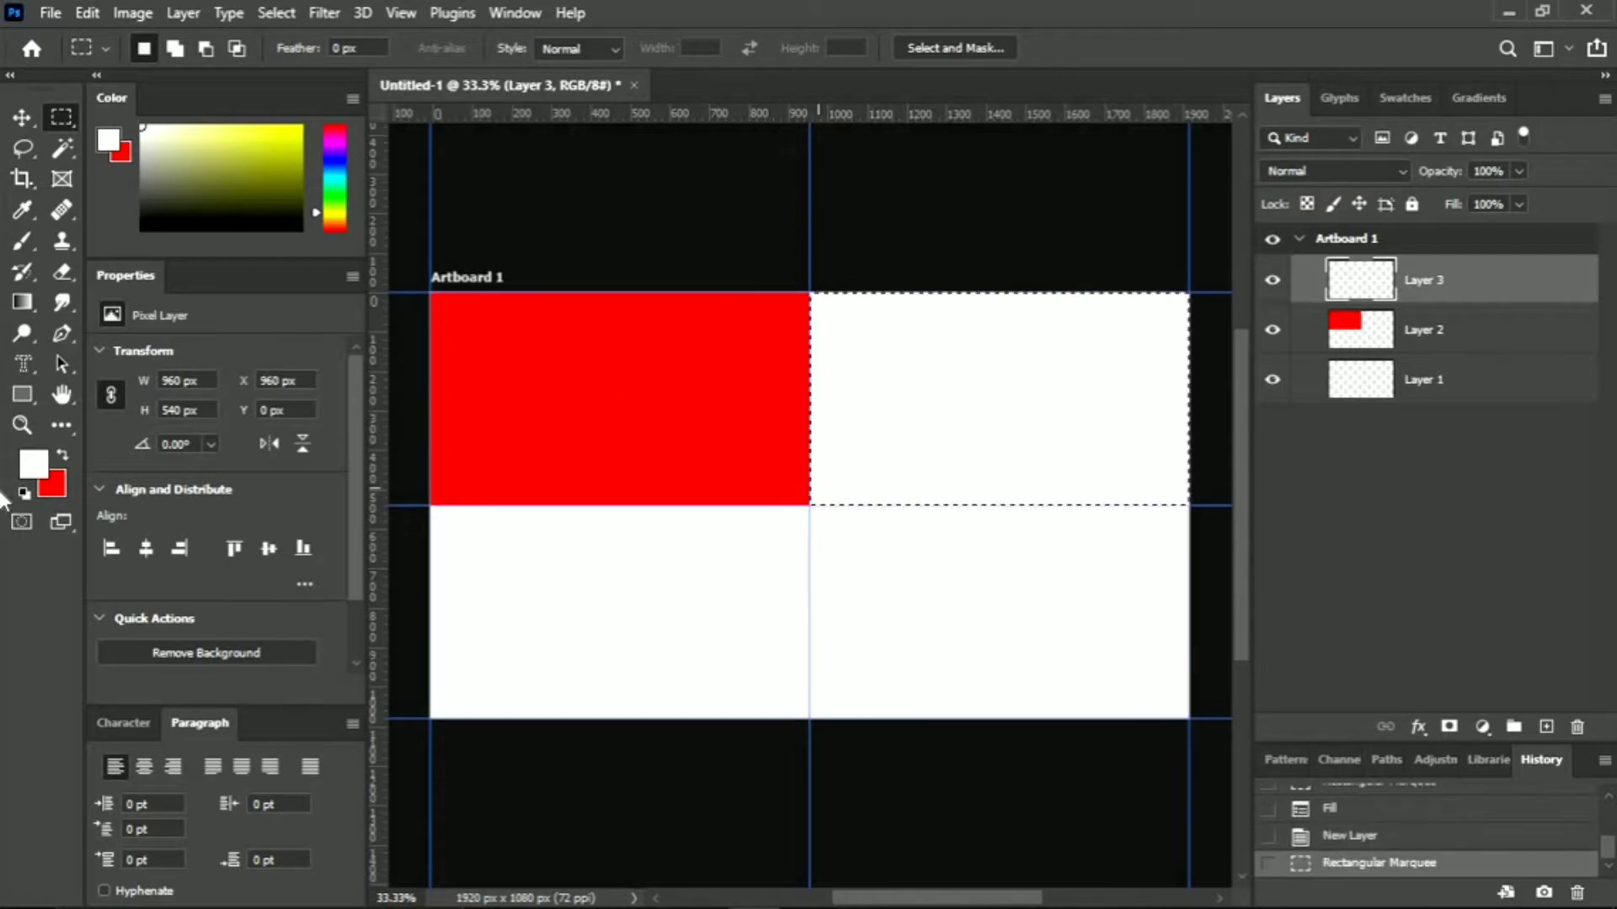
{"action": "left_click", "coordinate": [52, 486]}
{"action": "left_click_drag", "start_coordinate": [1317, 583], "coordinate": [1318, 564]}
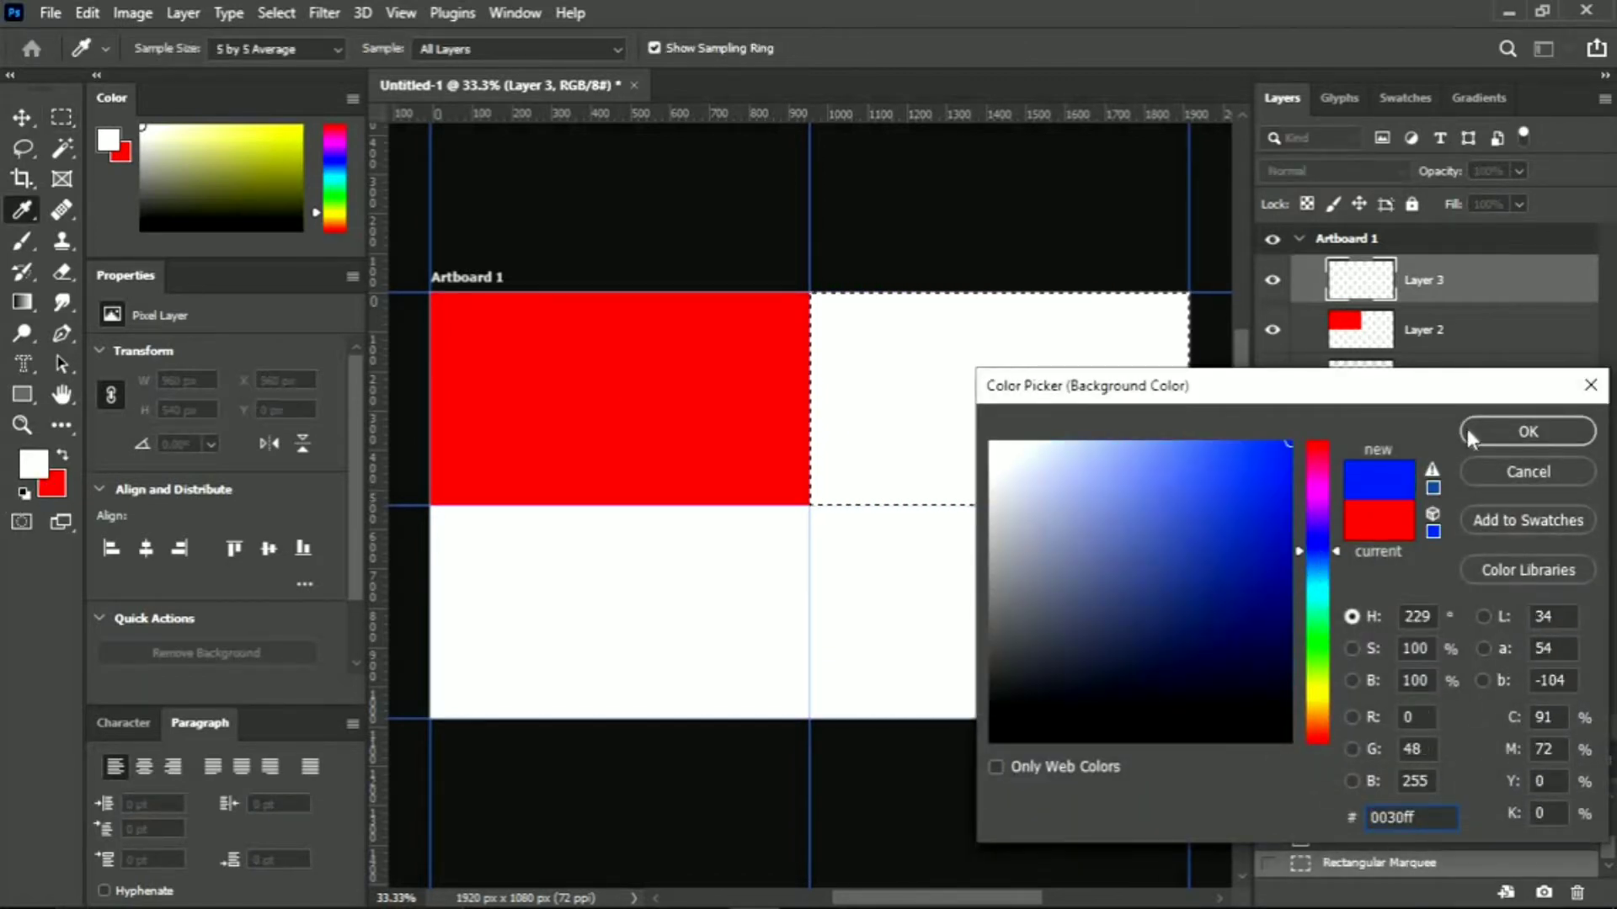
{"action": "left_click", "coordinate": [1508, 432]}
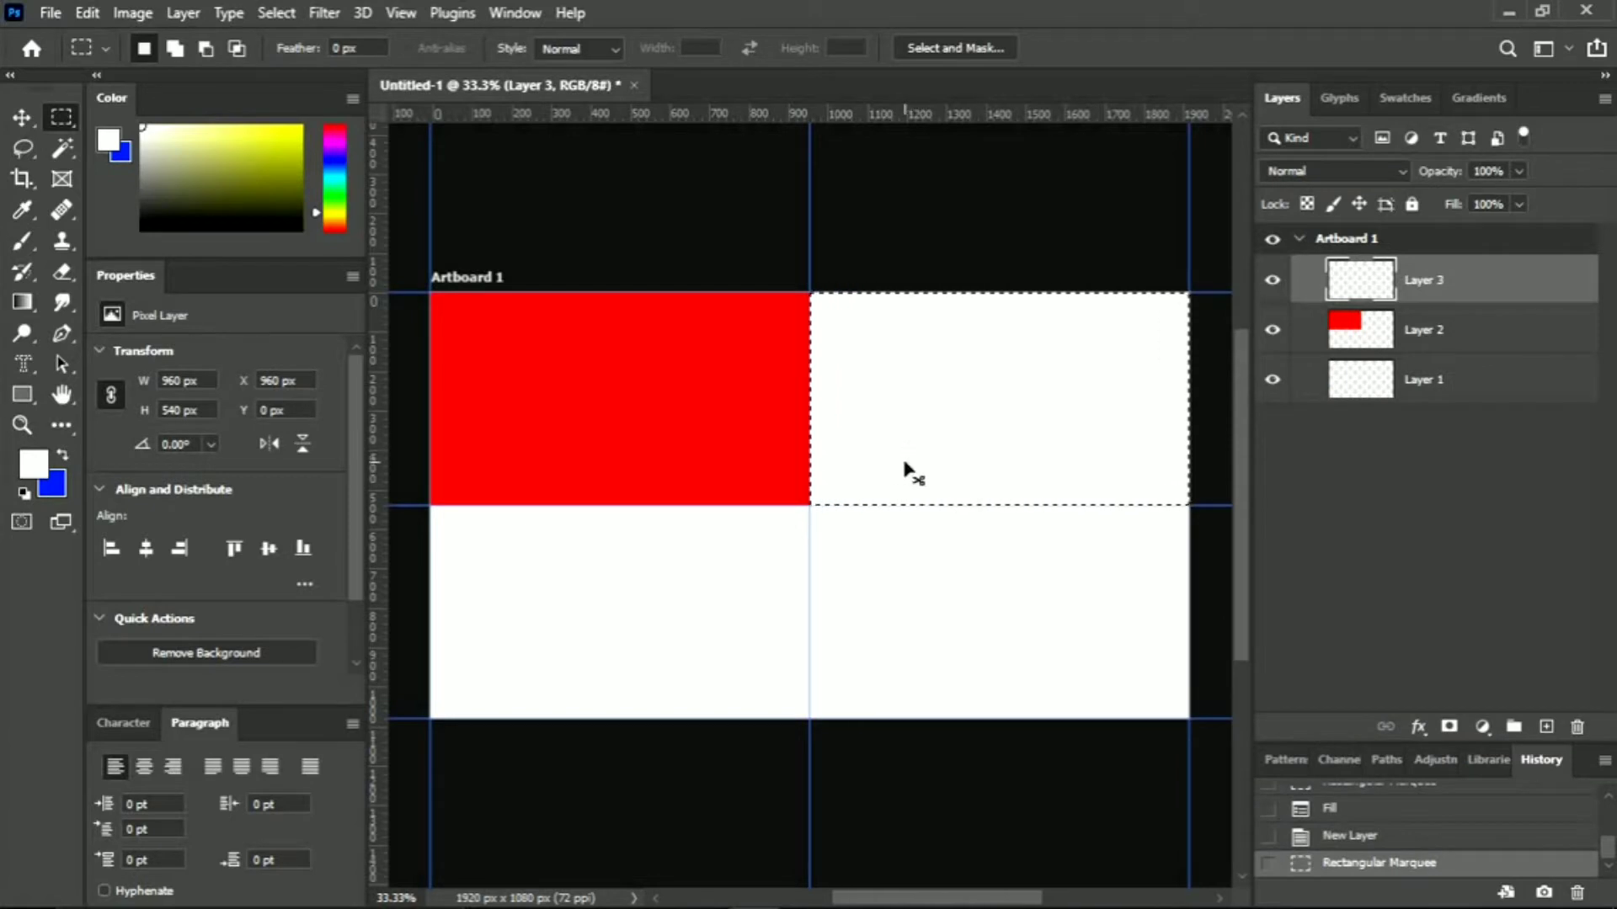
{"action": "key", "text": "ctrl+BackSpace"}
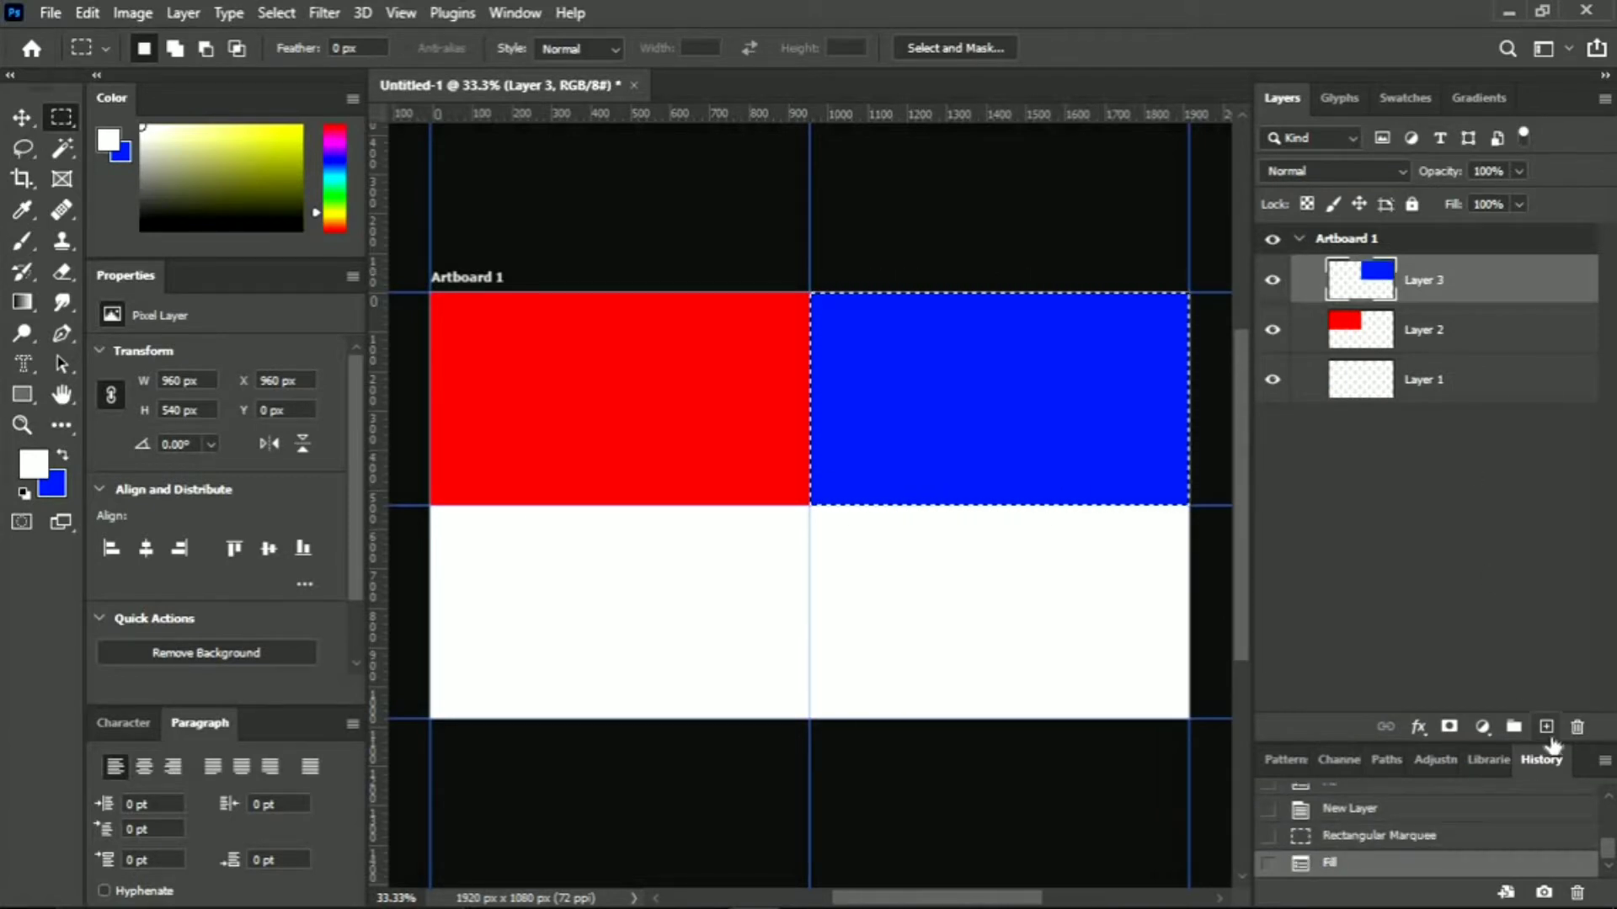
{"action": "left_click", "coordinate": [1546, 726]}
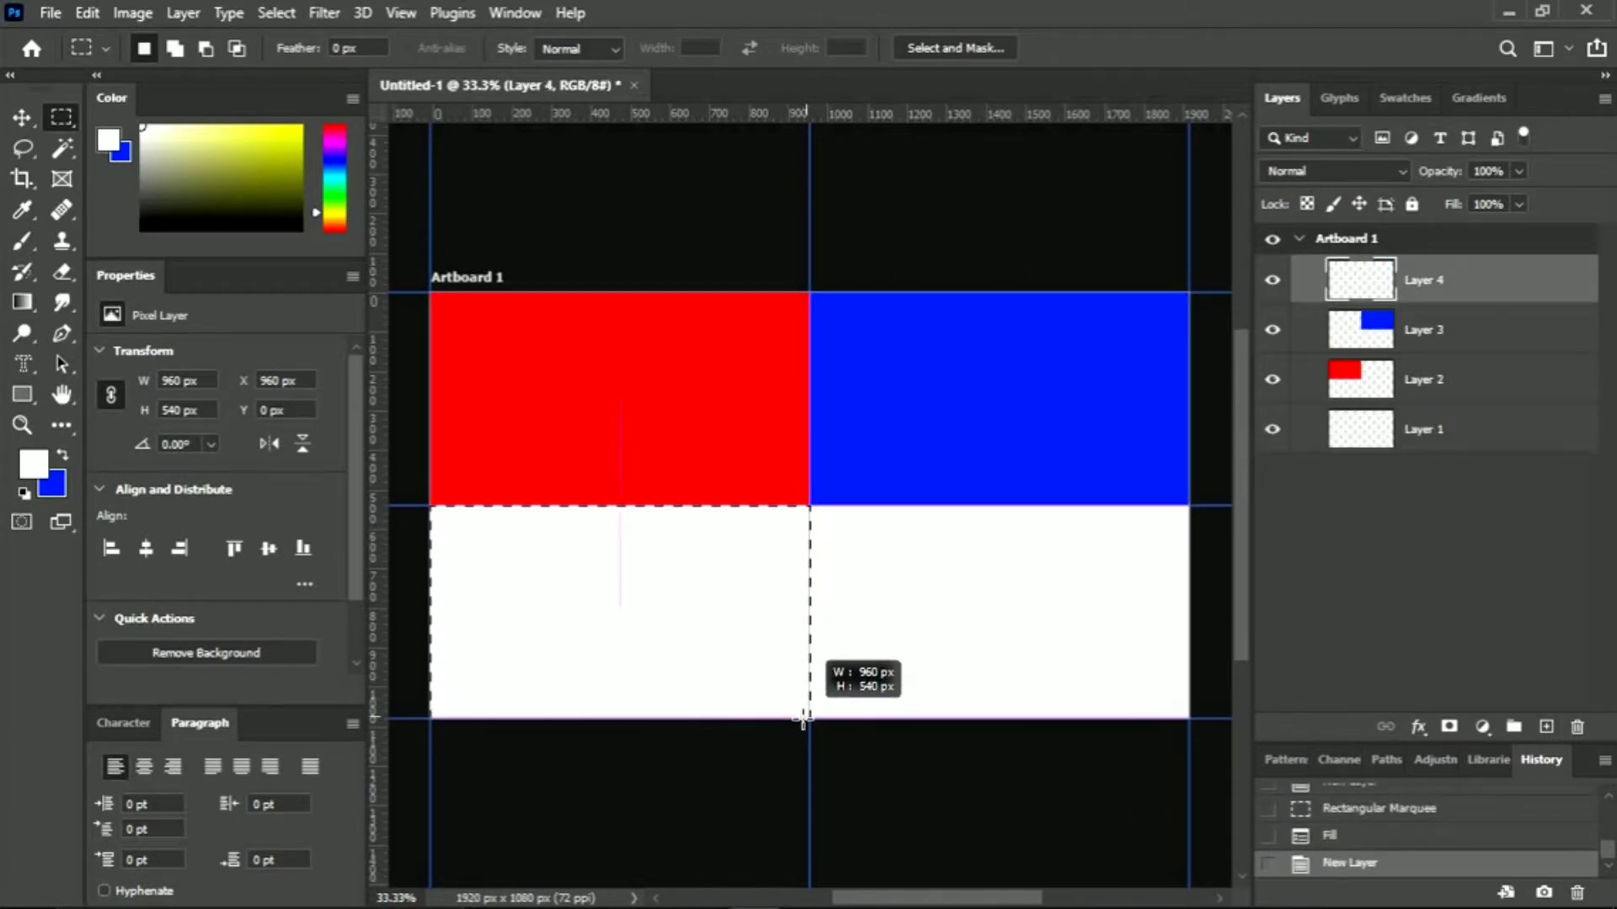
Fill the bottom-left quarter with green and add a new layer
{"action": "left_click_drag", "start_coordinate": [427, 506], "coordinate": [809, 718]}
{"action": "left_click", "coordinate": [51, 484]}
{"action": "left_click", "coordinate": [1318, 644]}
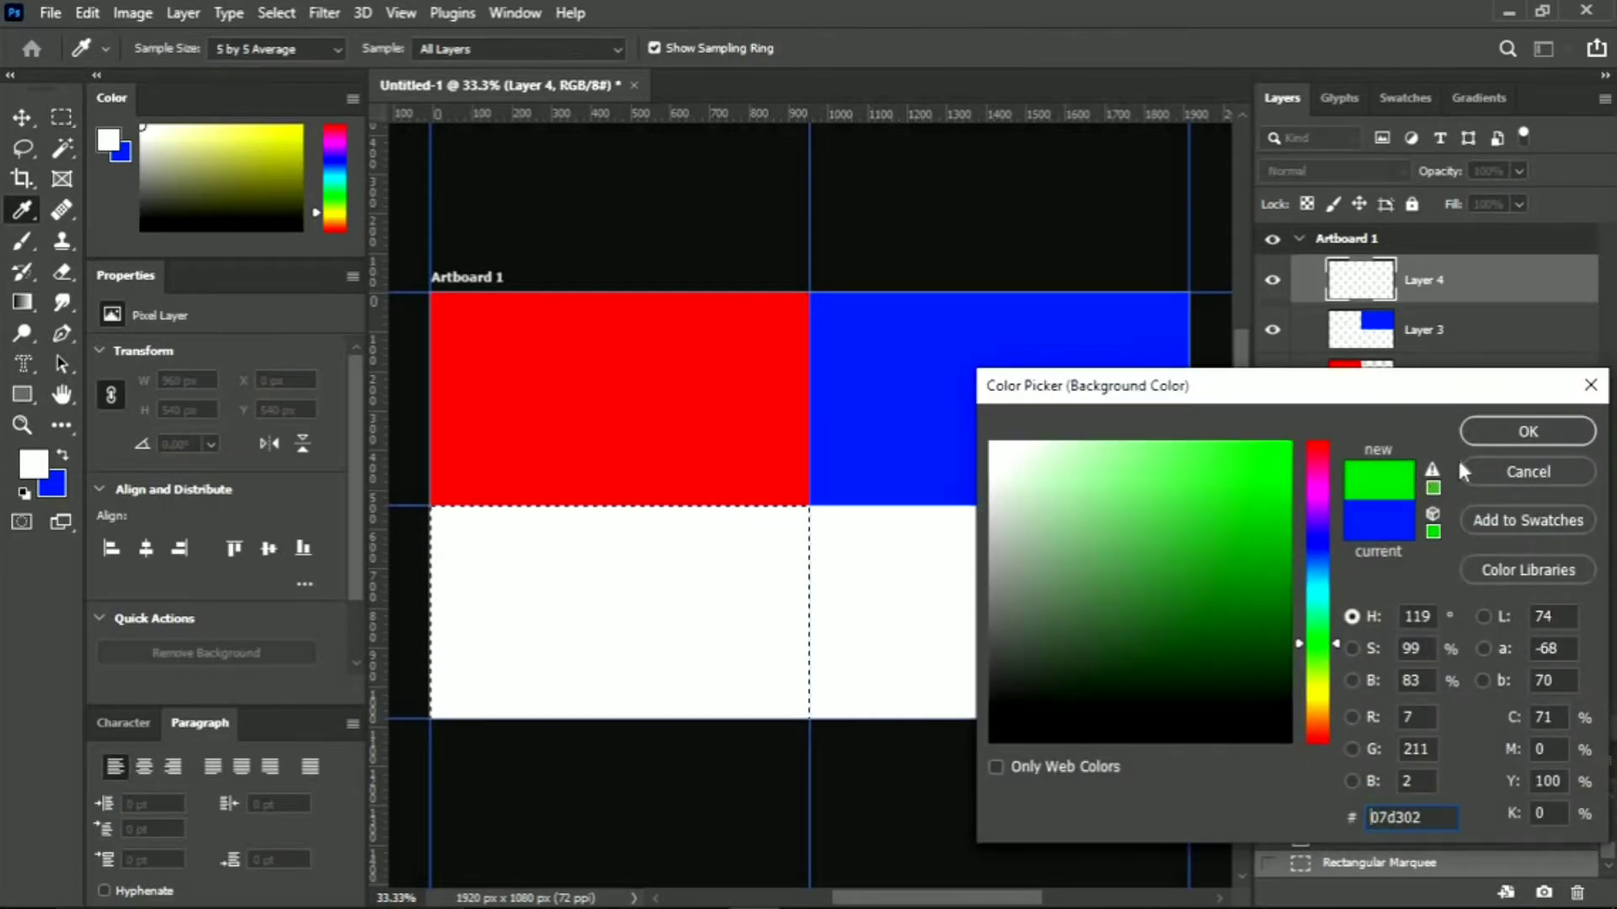
{"action": "left_click", "coordinate": [1527, 431]}
{"action": "key", "text": "ctrl+BackSpace"}
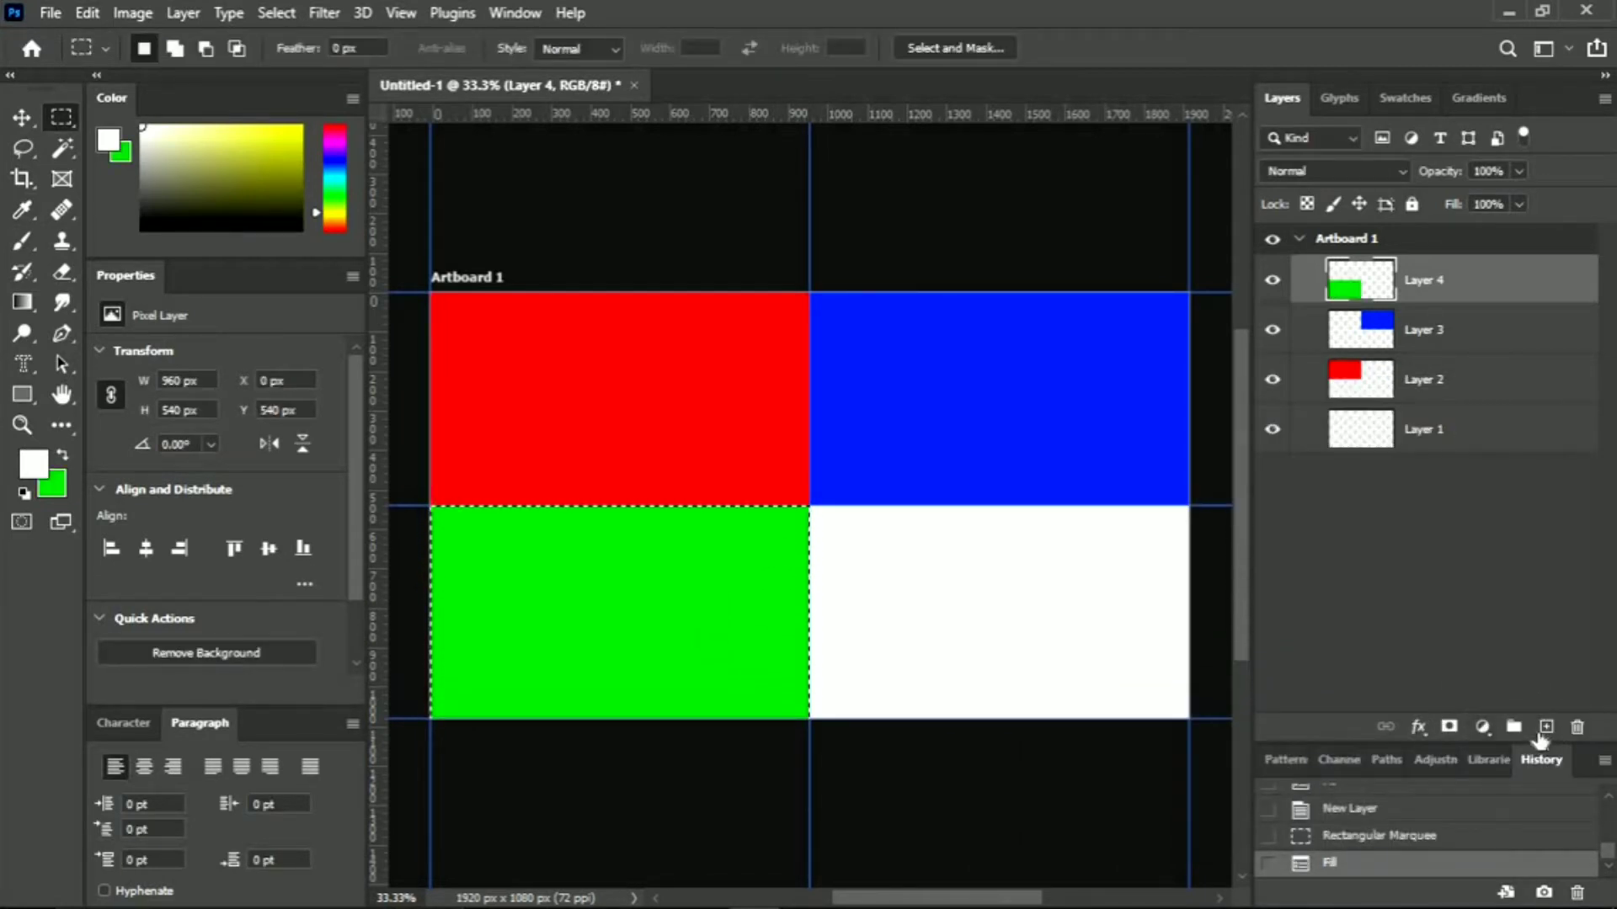
{"action": "left_click", "coordinate": [1546, 726]}
Fill the bottom-right quarter with yellow and add Layer 6 for the centre square
{"action": "left_click_drag", "start_coordinate": [1190, 506], "coordinate": [809, 718]}
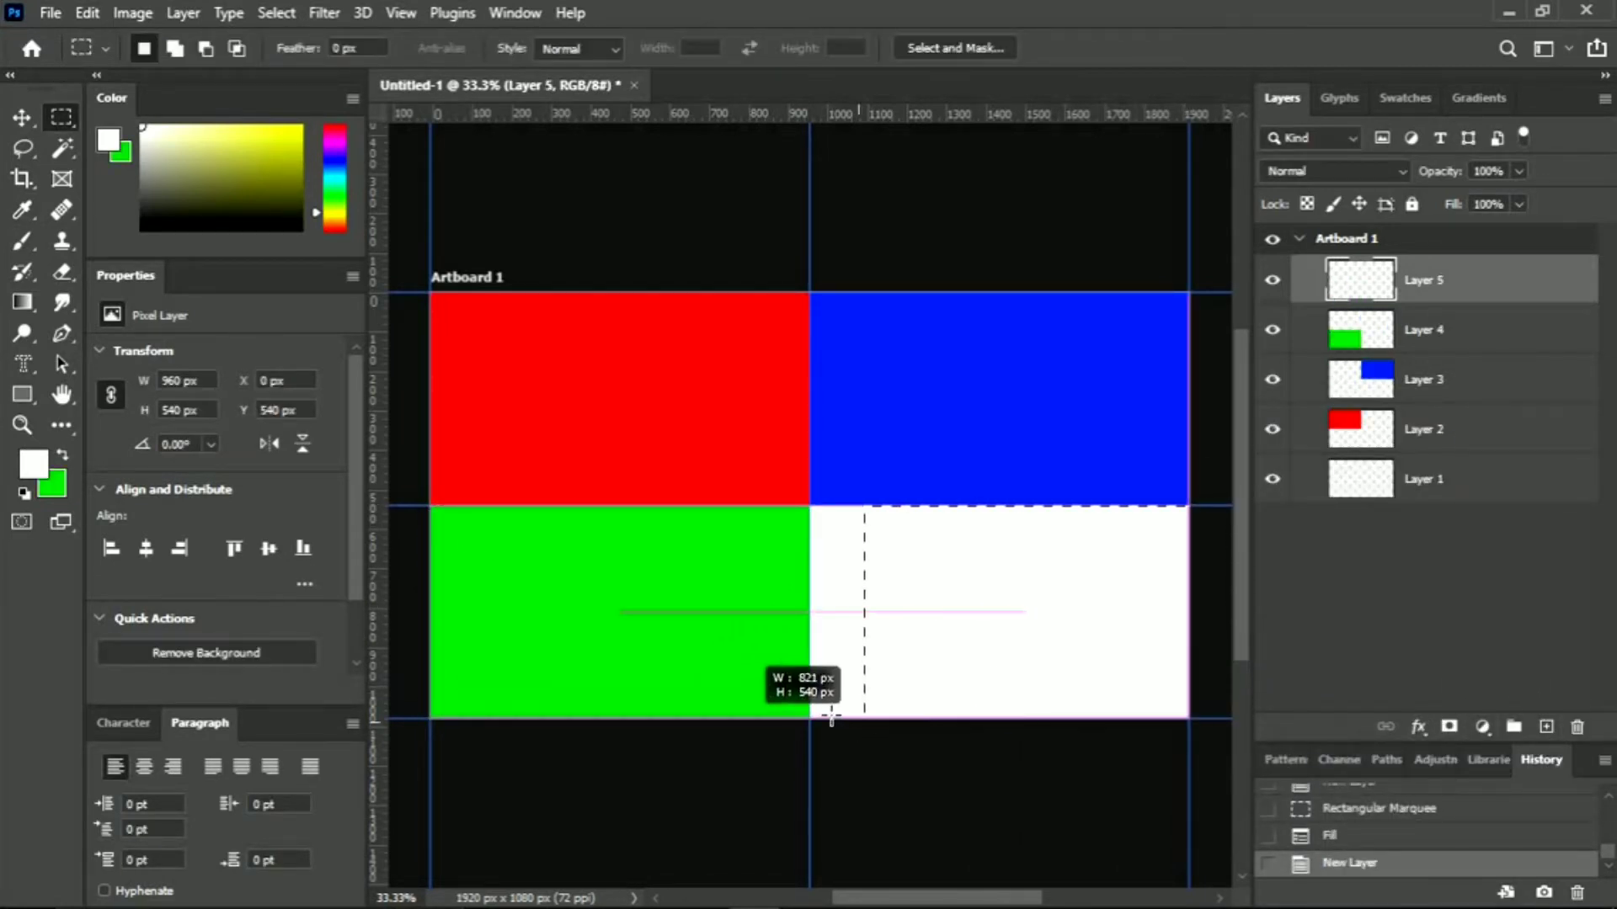
{"action": "left_click", "coordinate": [55, 487]}
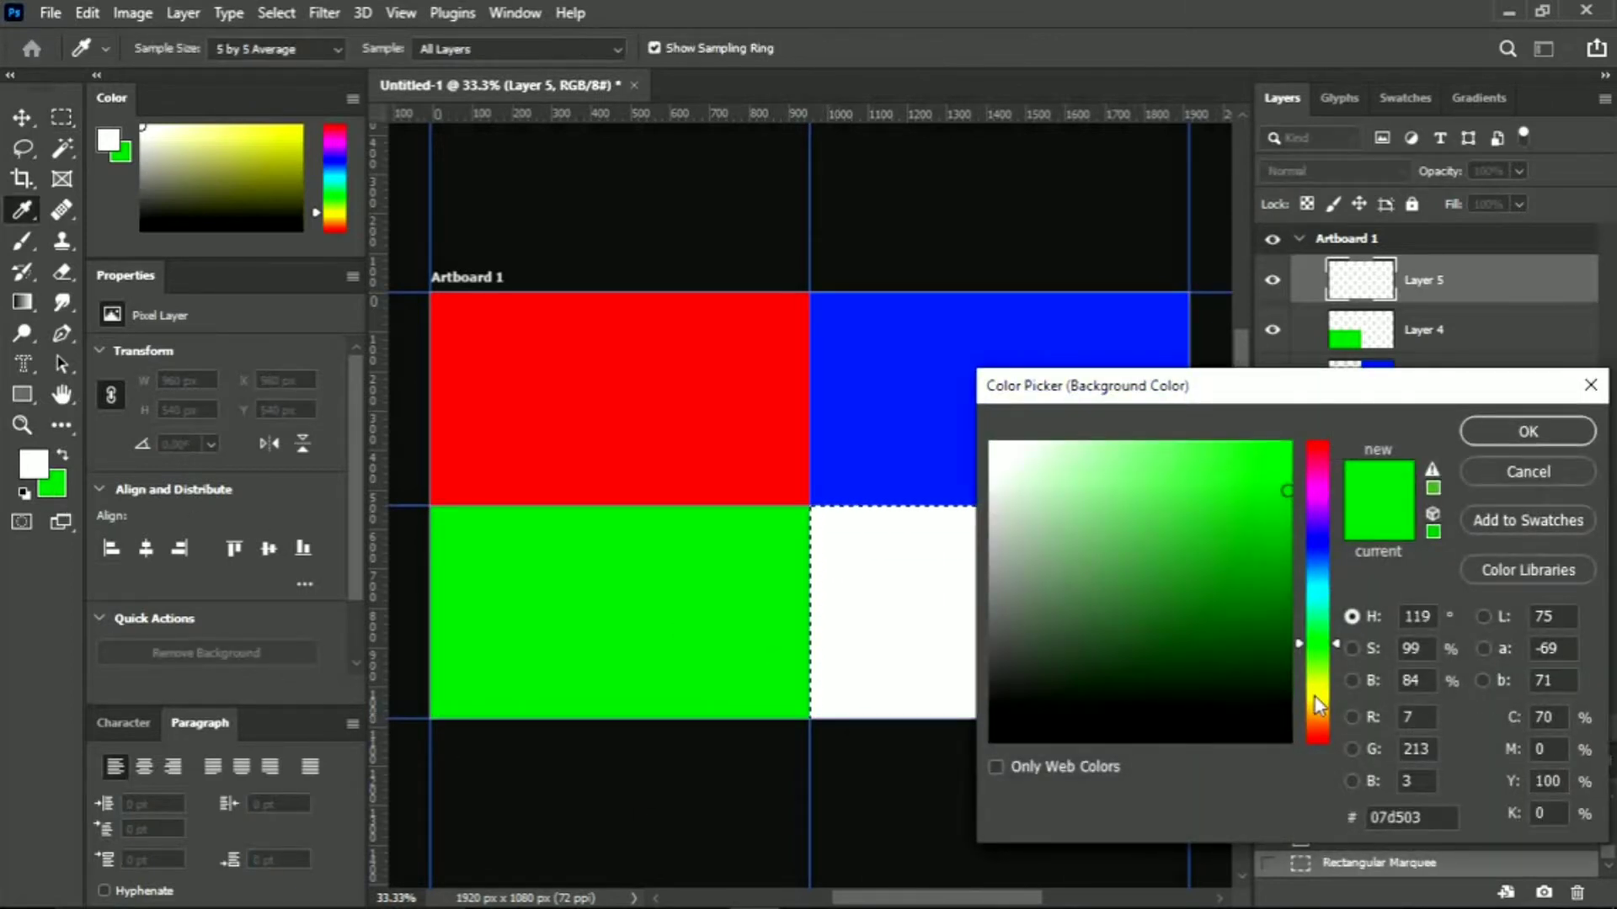
{"action": "left_click", "coordinate": [1319, 706]}
{"action": "key", "text": "Return"}
{"action": "key", "text": "ctrl+BackSpace"}
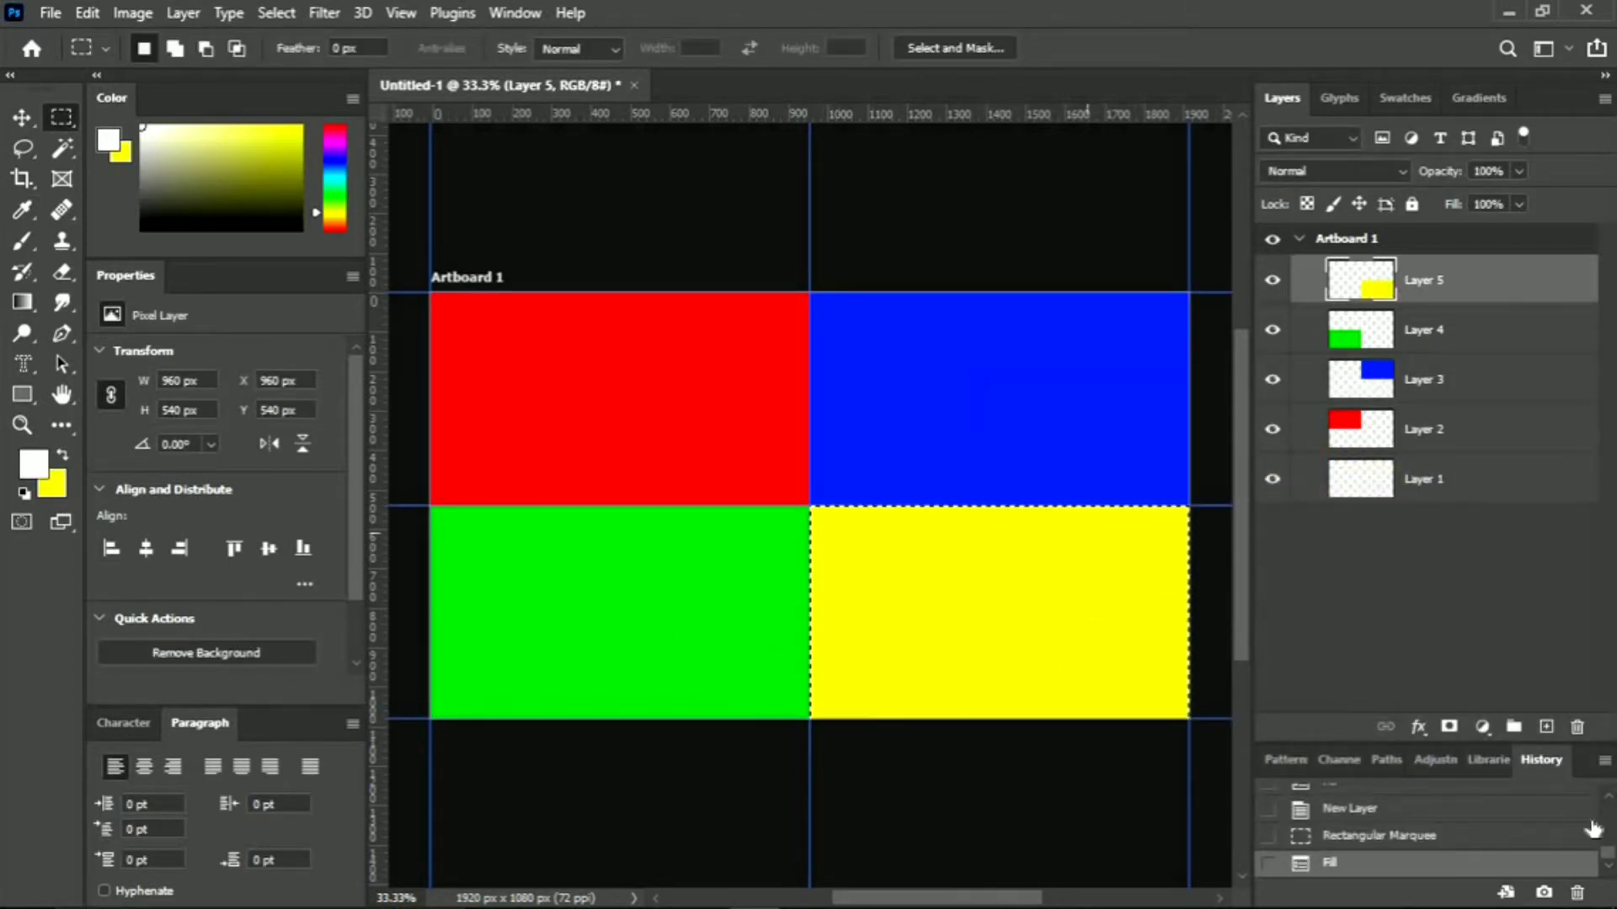
{"action": "left_click", "coordinate": [1547, 726]}
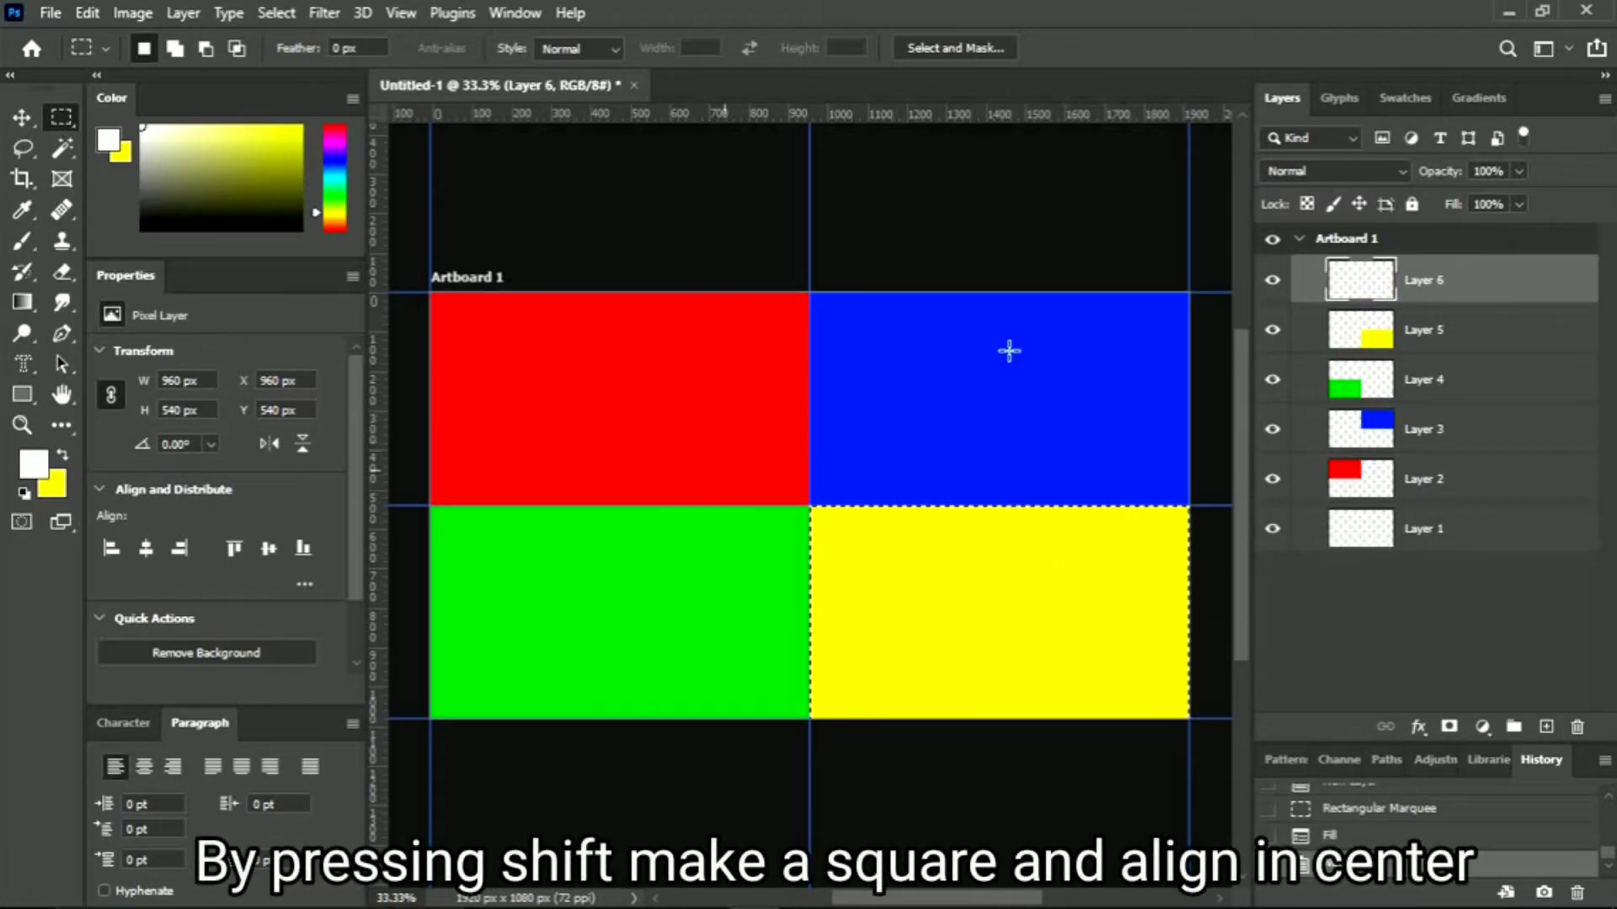
Select a roughly 591 px square centred where the four quarters meet
{"action": "left_click", "coordinate": [705, 442]}
{"action": "left_click_drag", "start_coordinate": [667, 392], "coordinate": [952, 624]}
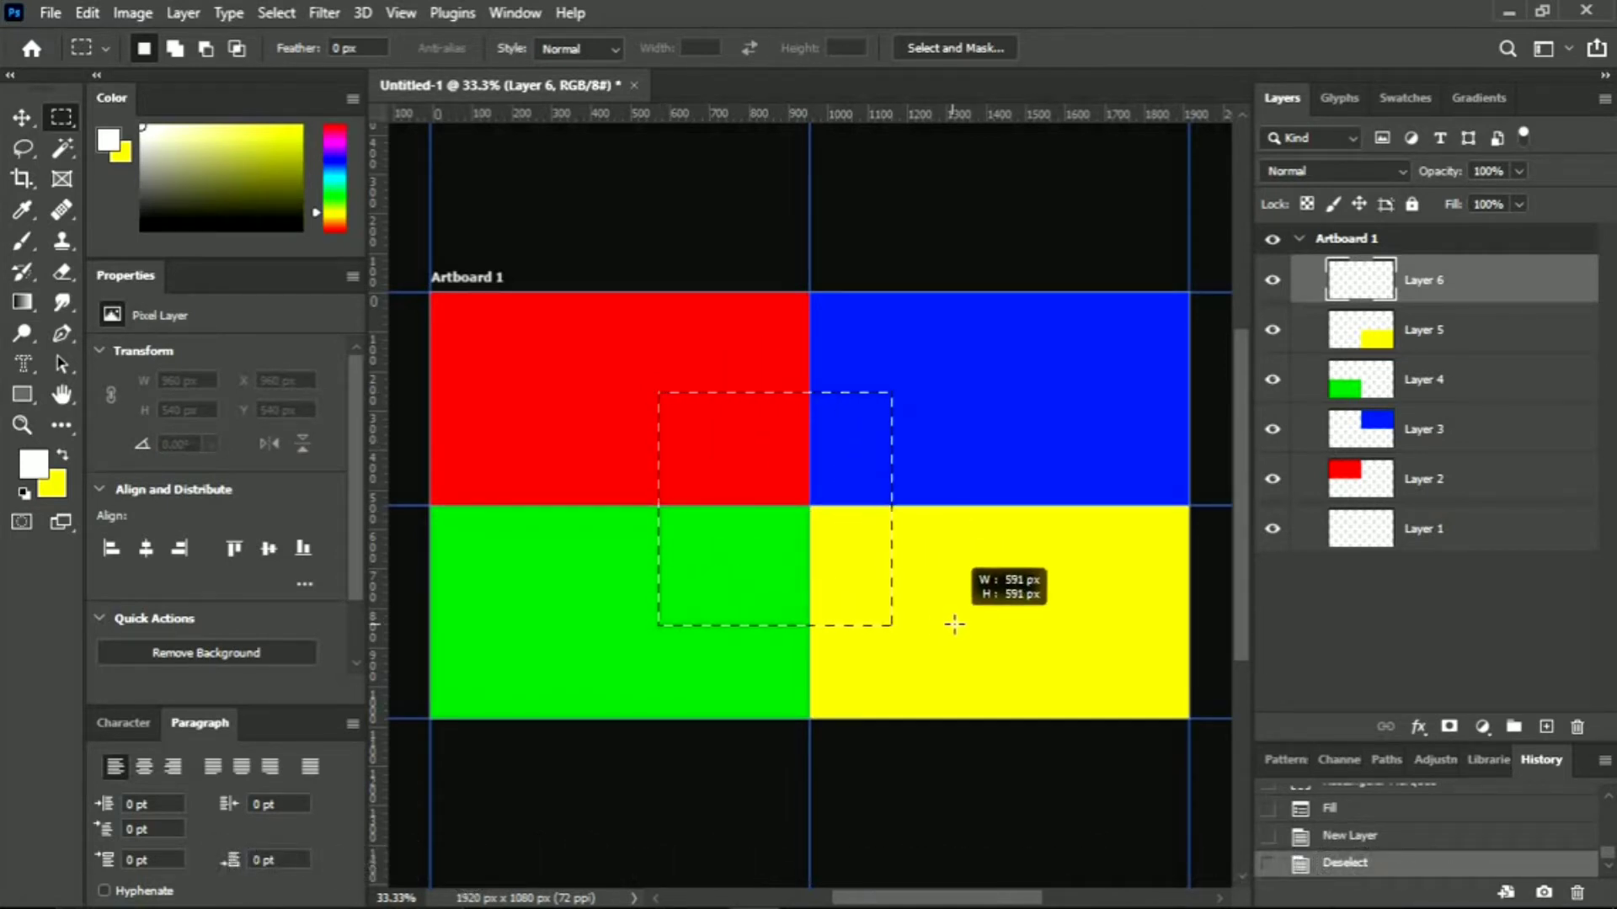
{"action": "left_click_drag", "start_coordinate": [953, 624], "coordinate": [945, 627]}
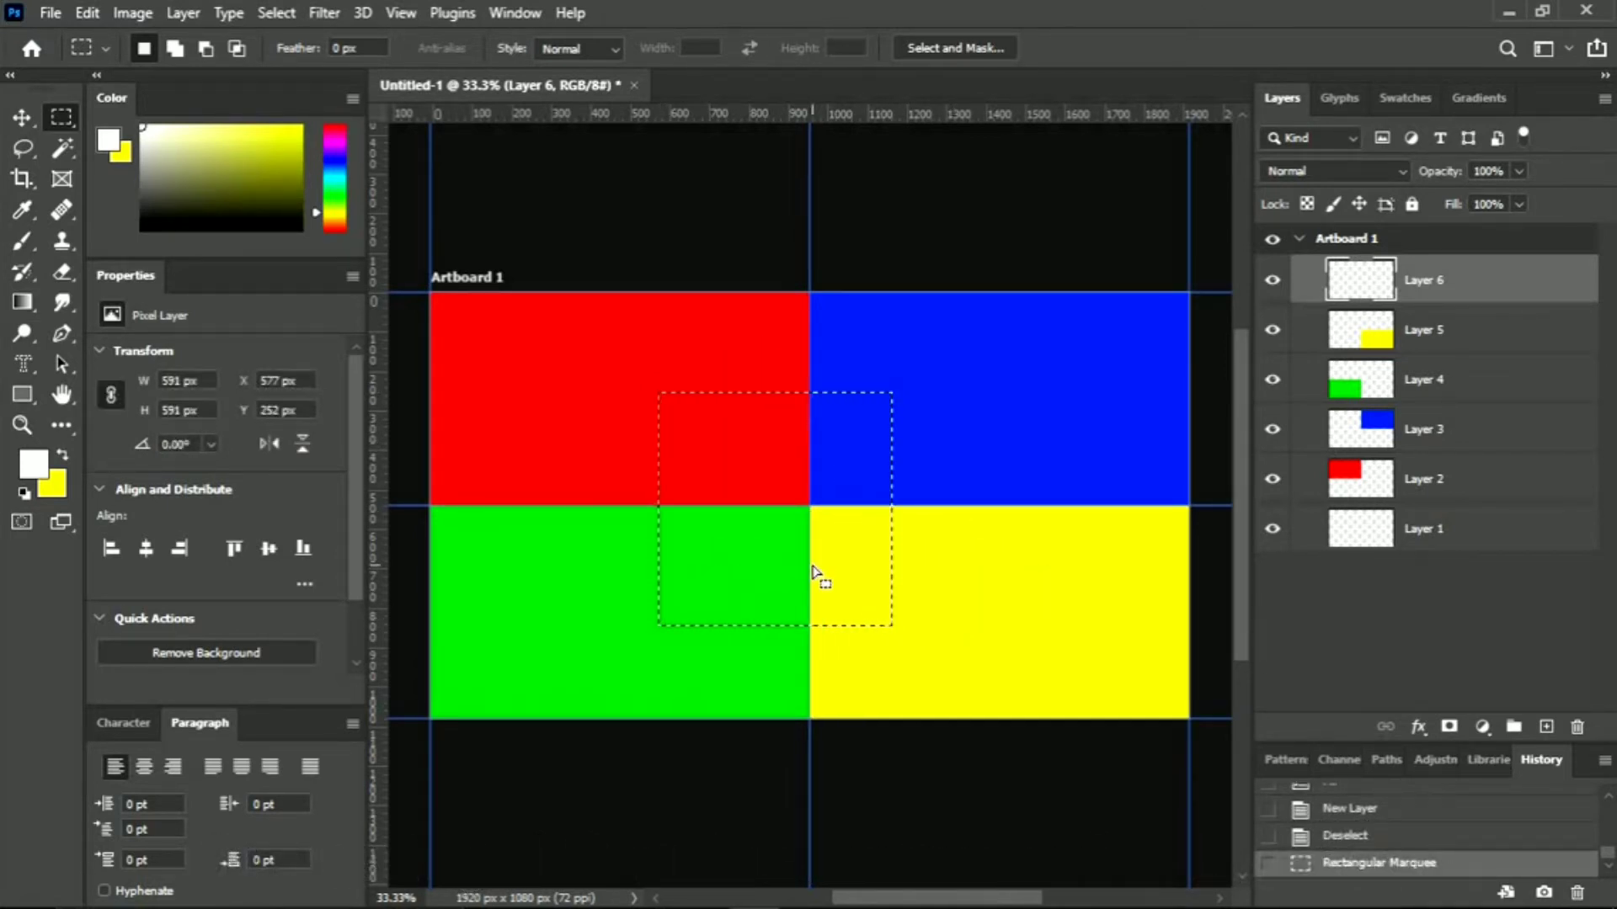
{"action": "key", "text": "Right"}
{"action": "key", "text": "Right"}
{"action": "key", "text": "Right"}
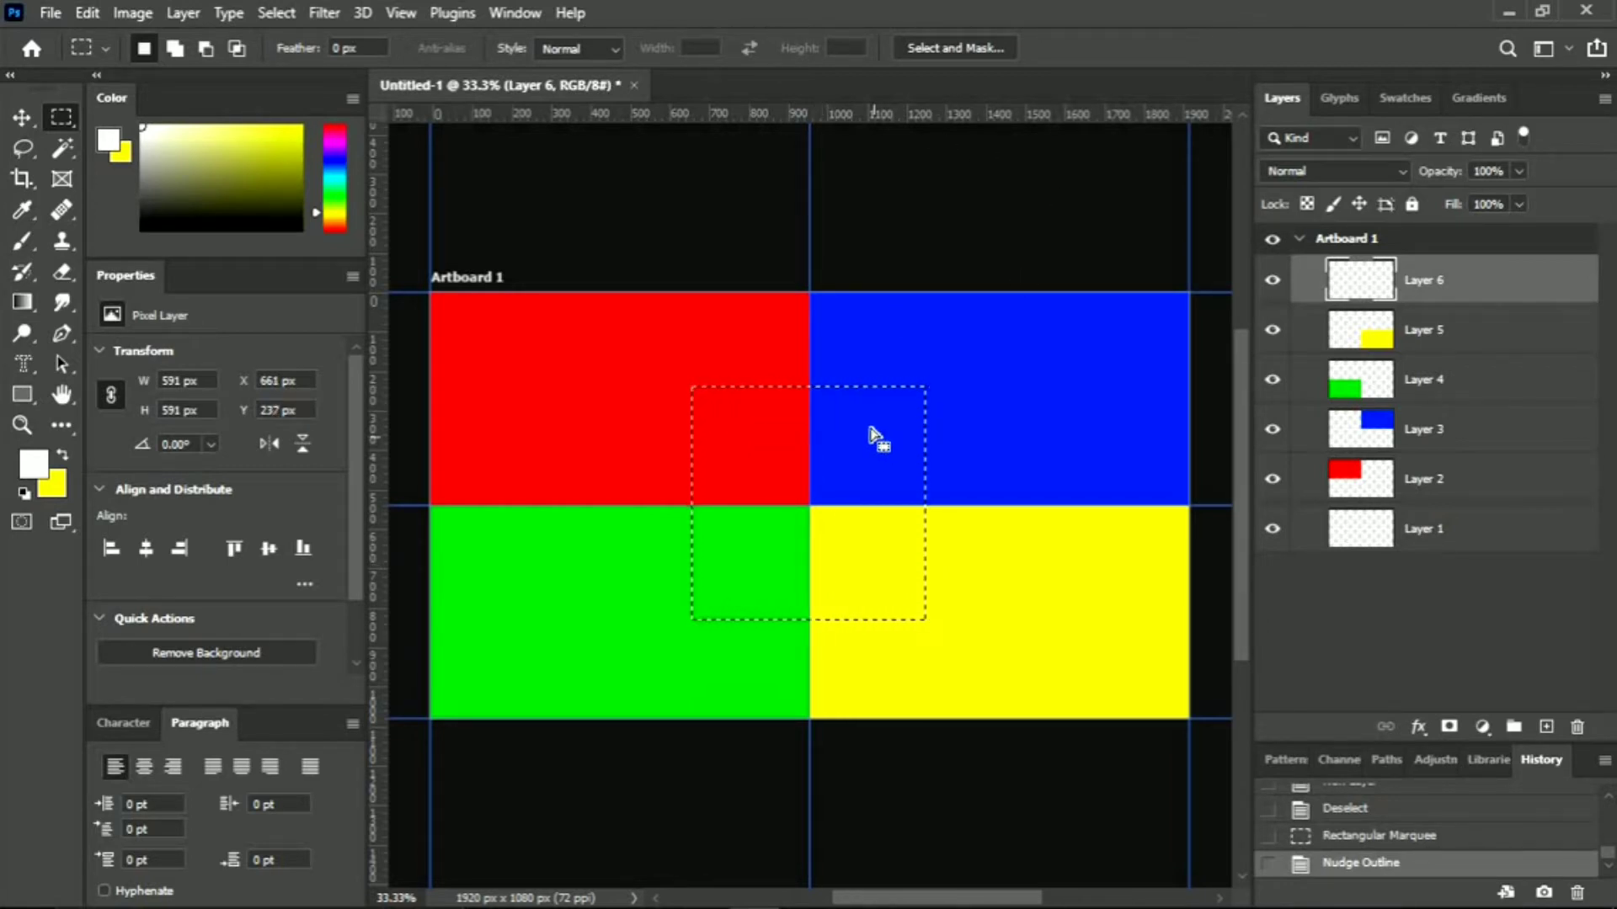
Set the background colour to orange in the Color Picker
{"action": "left_click", "coordinate": [60, 493]}
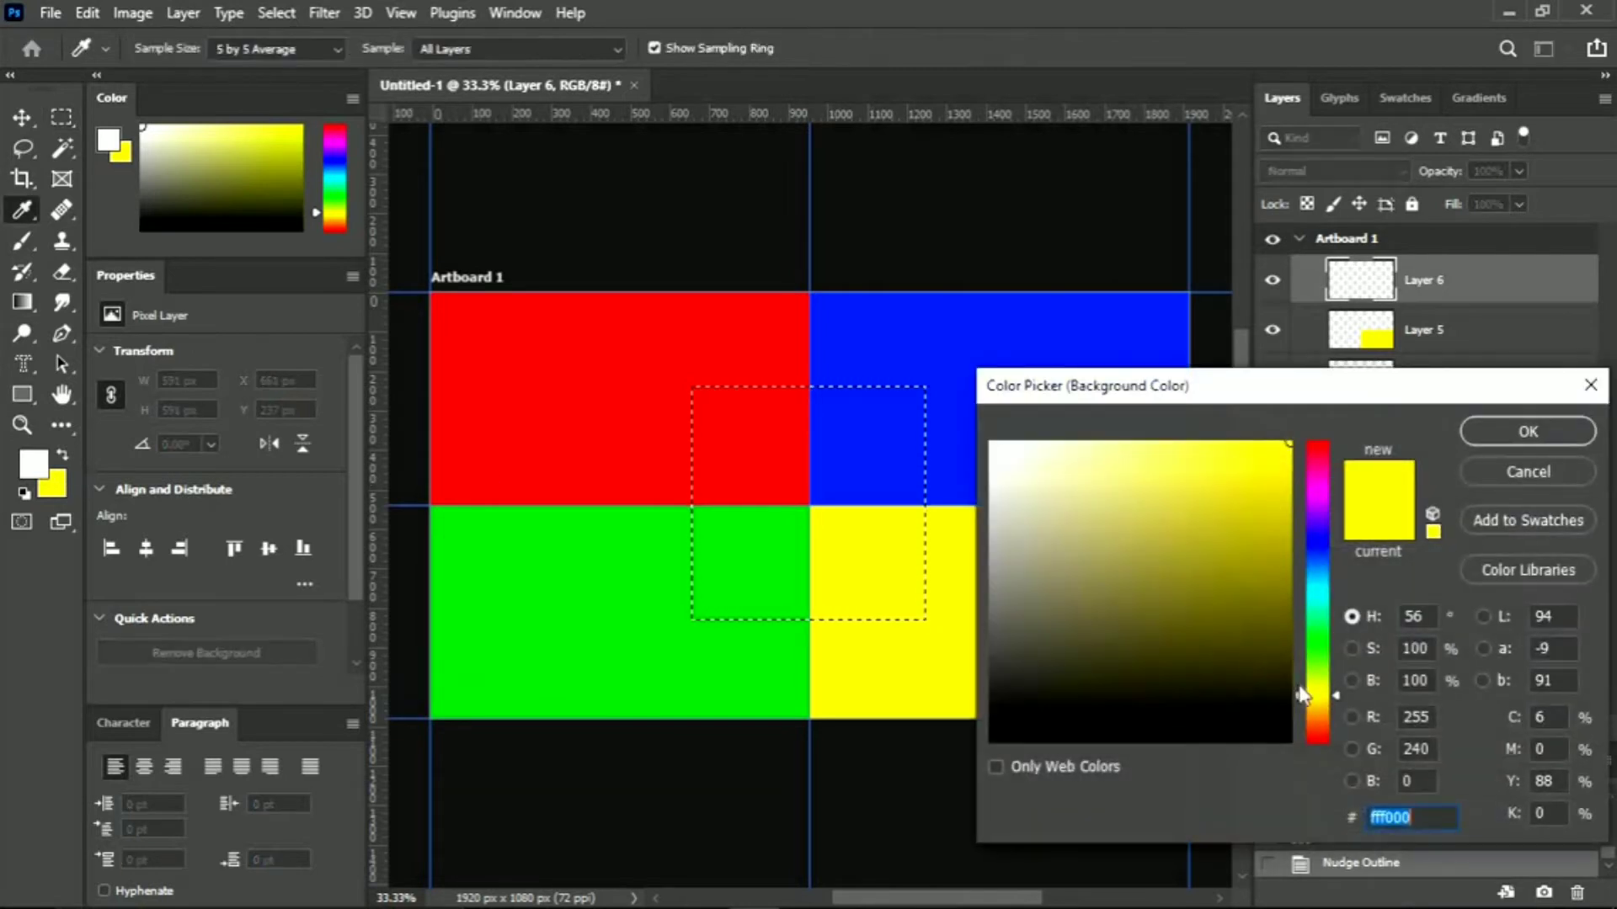
{"action": "left_click", "coordinate": [1322, 729]}
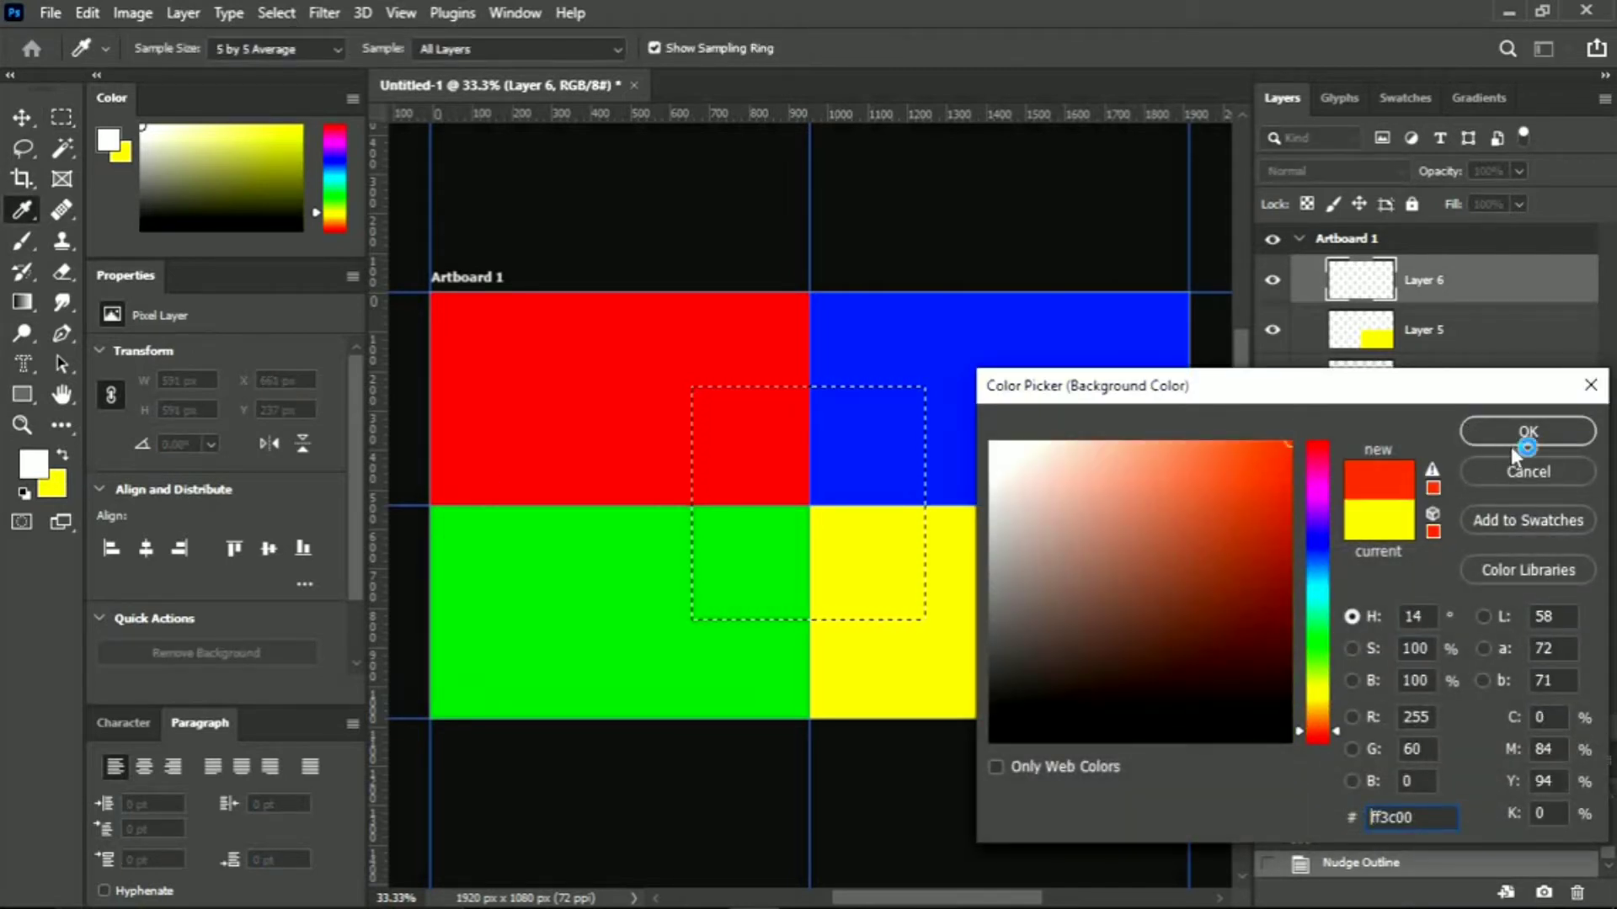
{"action": "left_click", "coordinate": [1327, 722]}
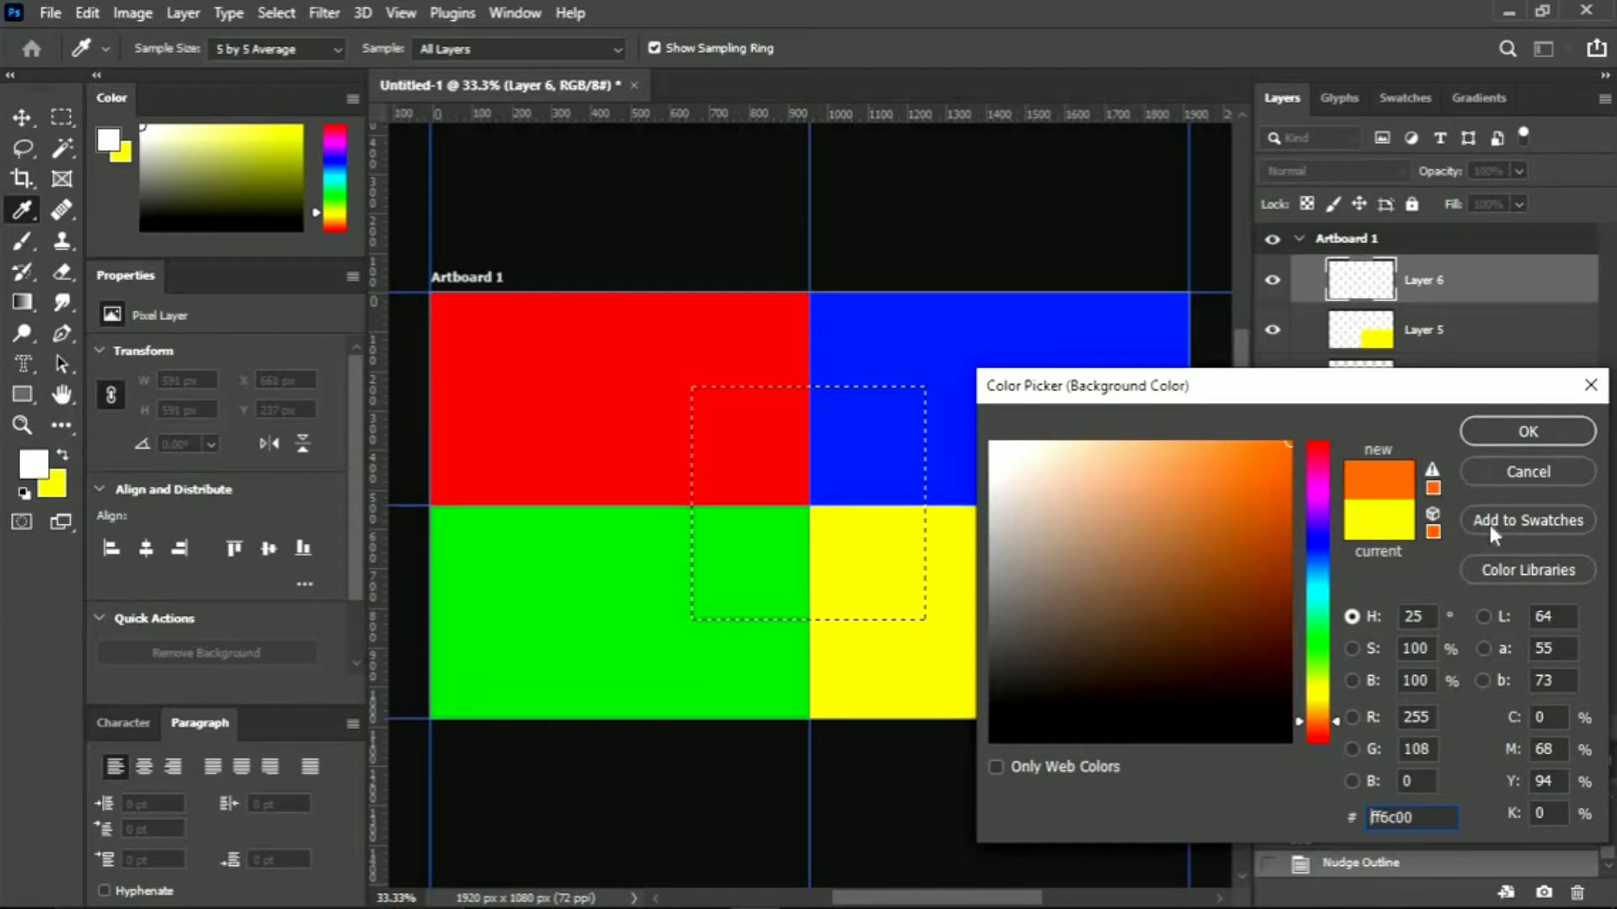
{"action": "left_click", "coordinate": [1524, 434]}
Fill the centre square orange and outline it with a 15 px white stroke on Layer 7
{"action": "key", "text": "ctrl+BackSpace"}
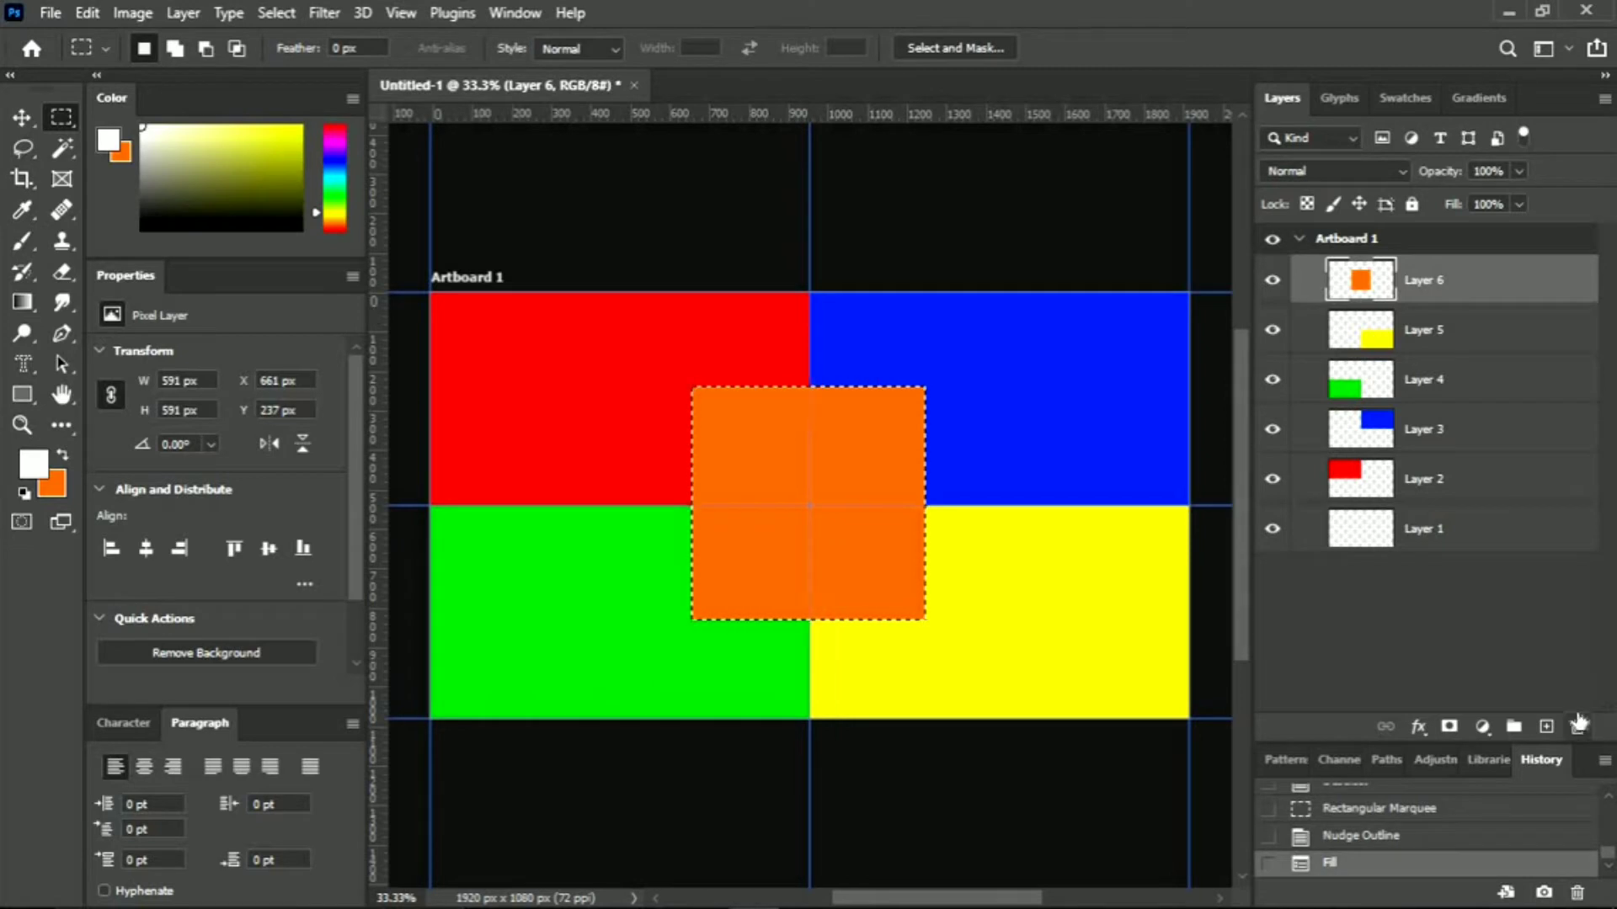
{"action": "left_click", "coordinate": [1546, 727]}
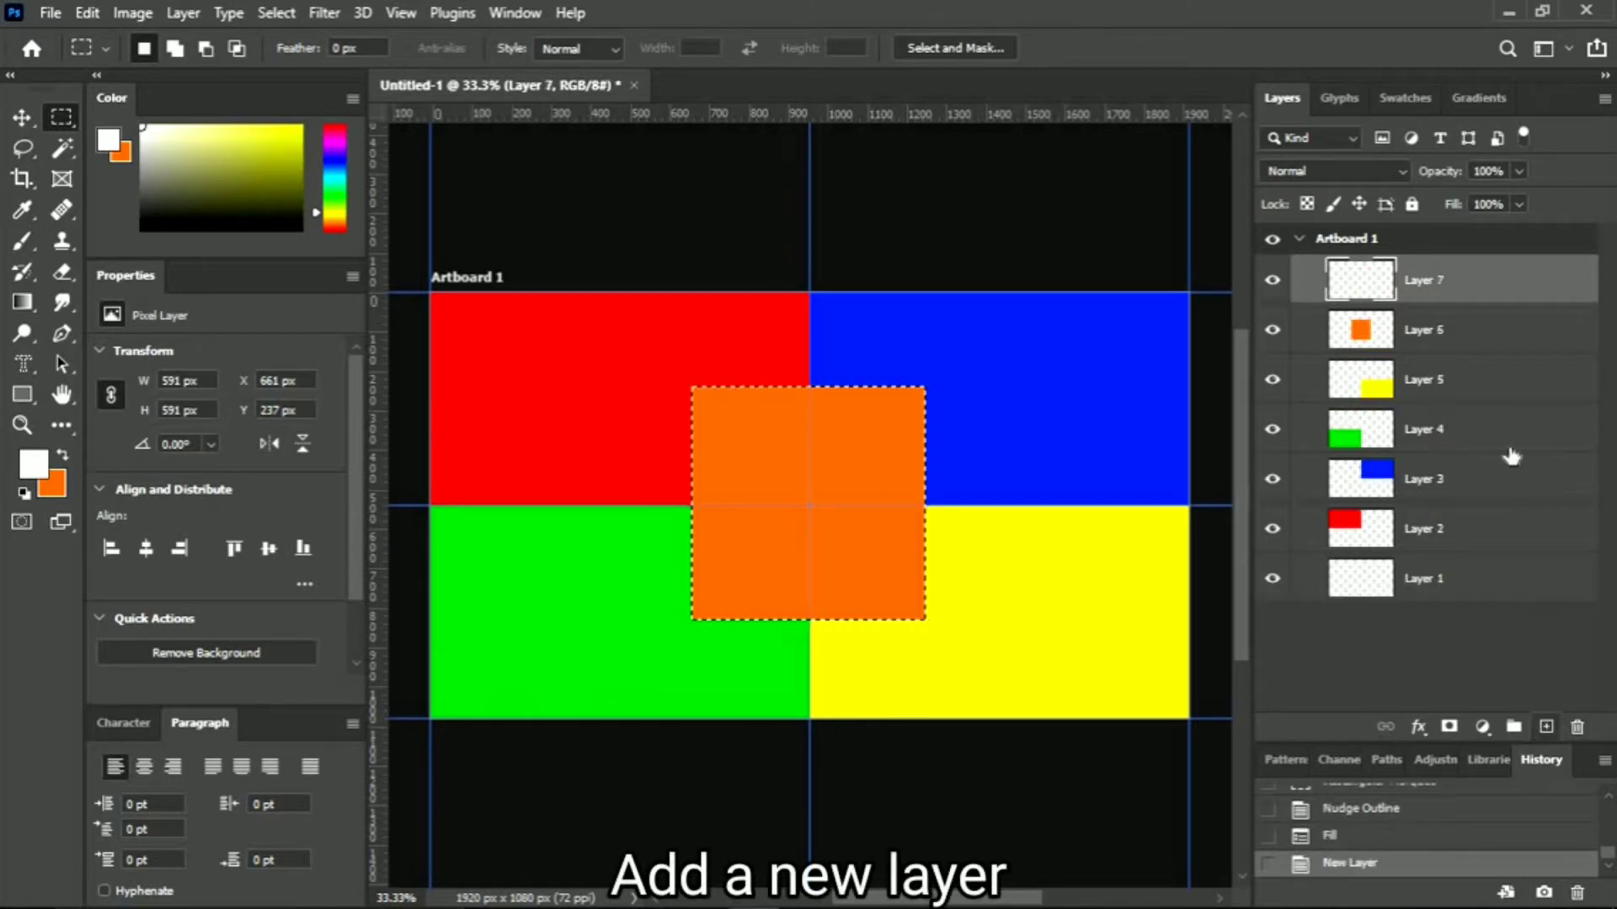
{"action": "right_click", "coordinate": [864, 532]}
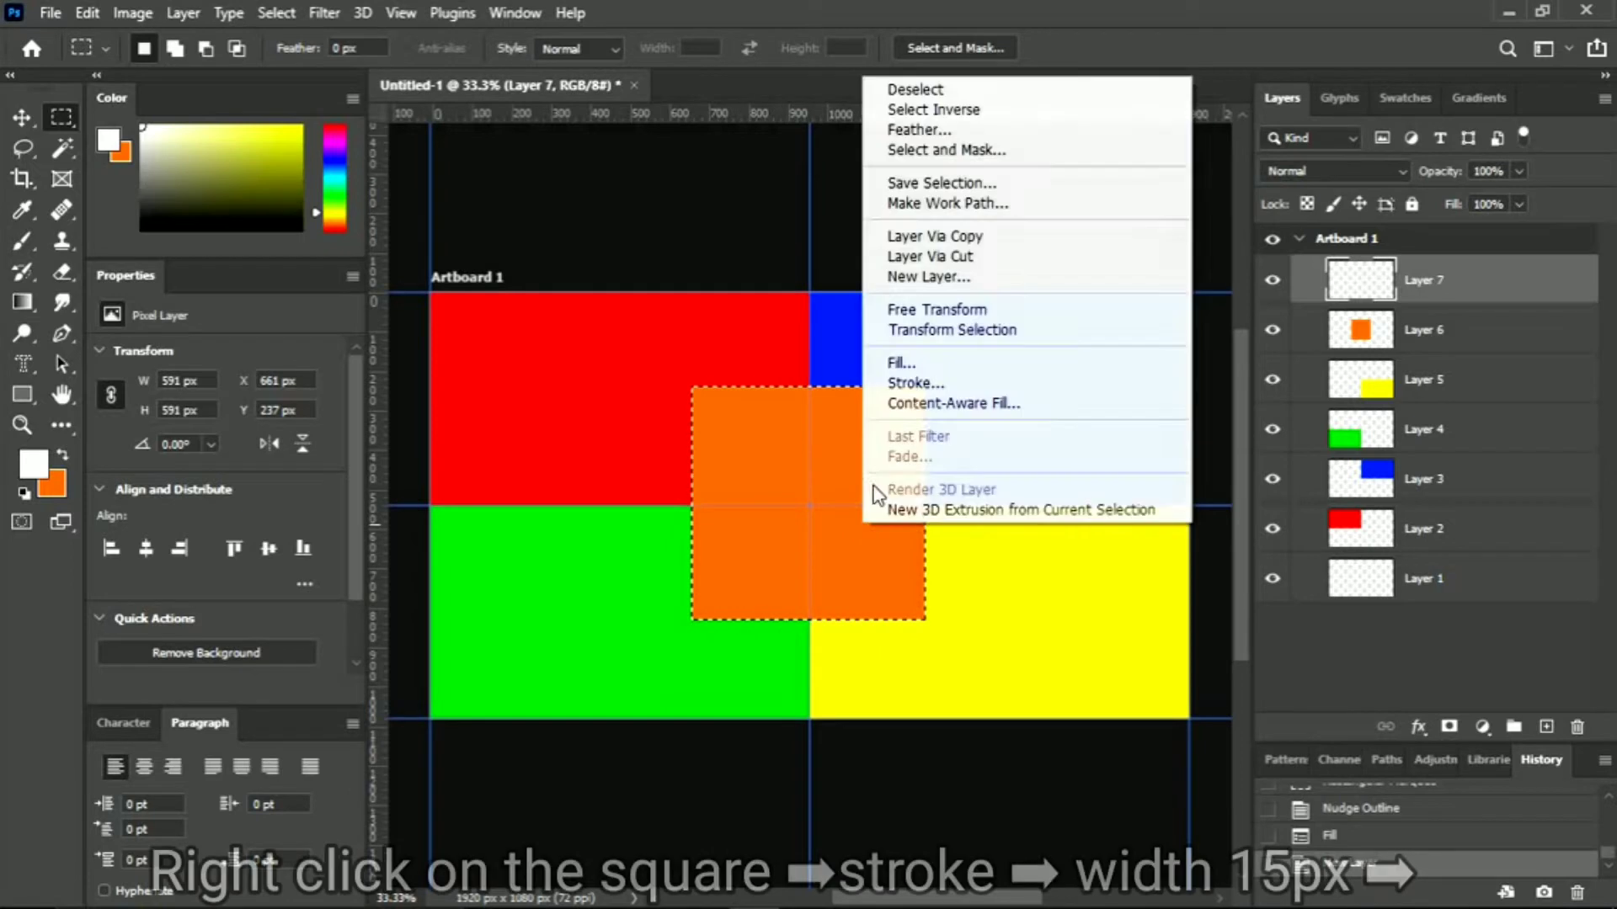
{"action": "left_click", "coordinate": [918, 383]}
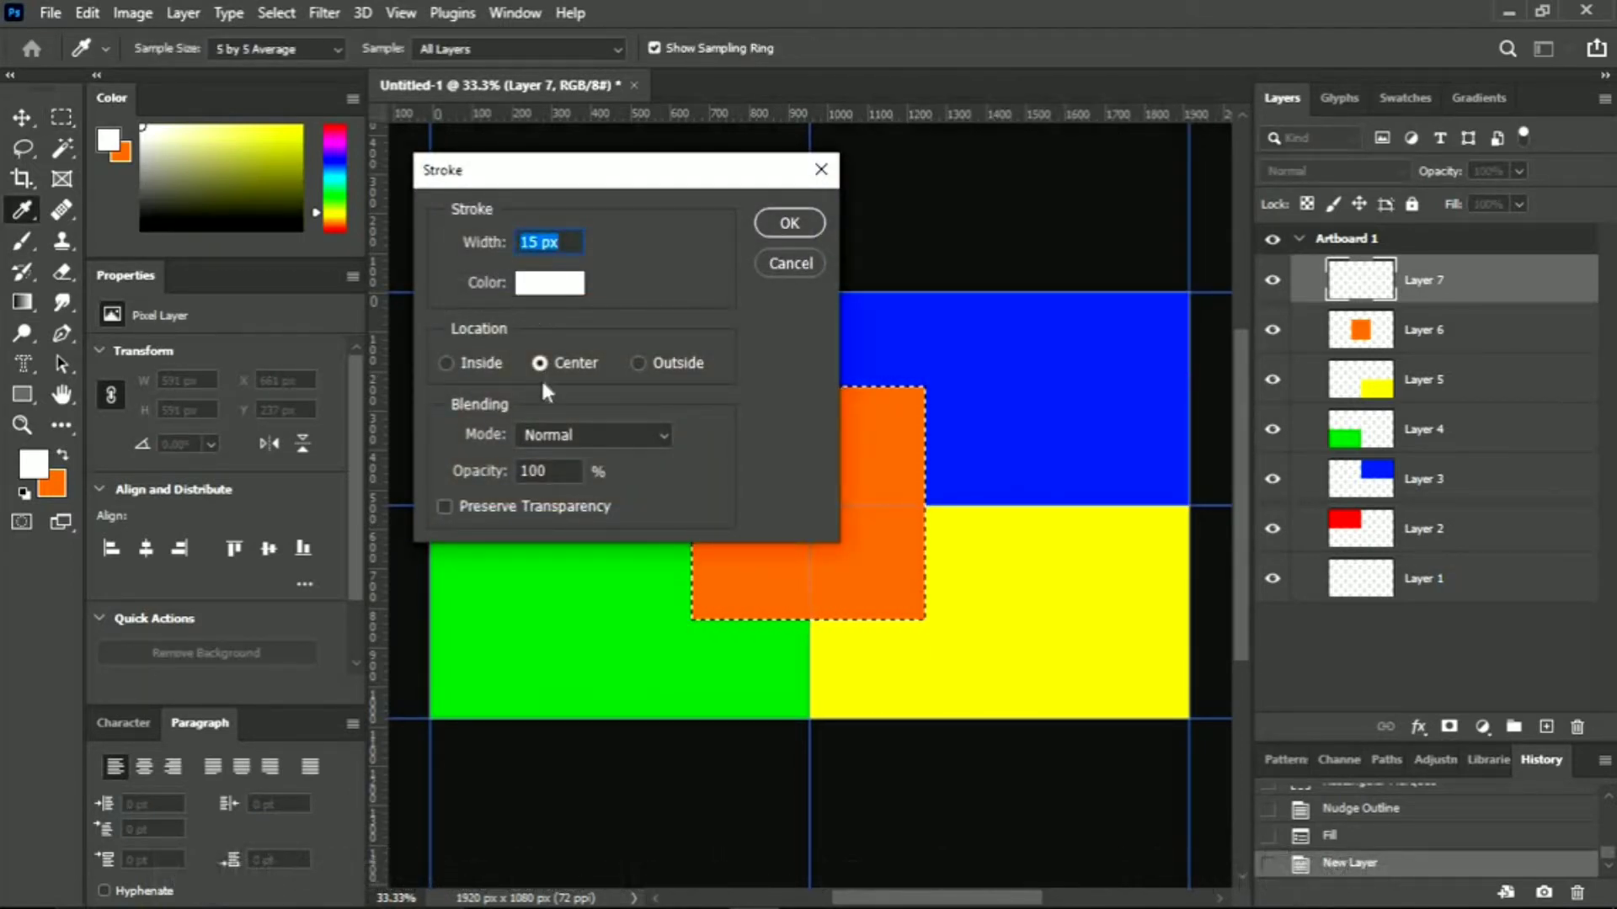
{"action": "left_click", "coordinate": [816, 217]}
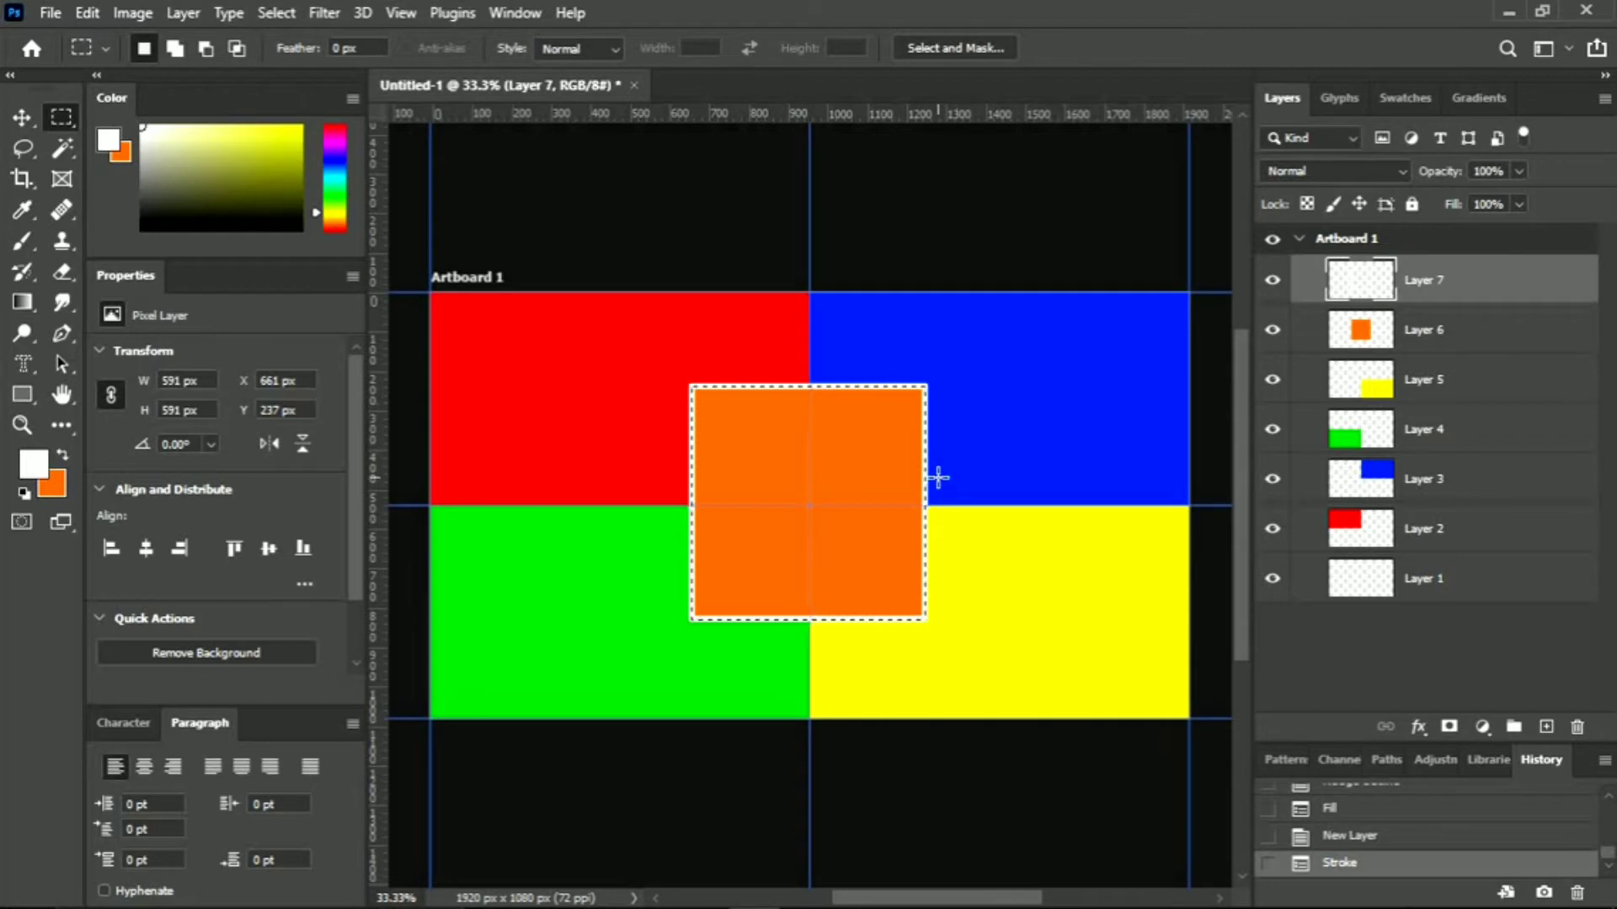
On new Layer 8, stroke the whole artboard with a 15 px white border
{"action": "left_click", "coordinate": [1547, 728]}
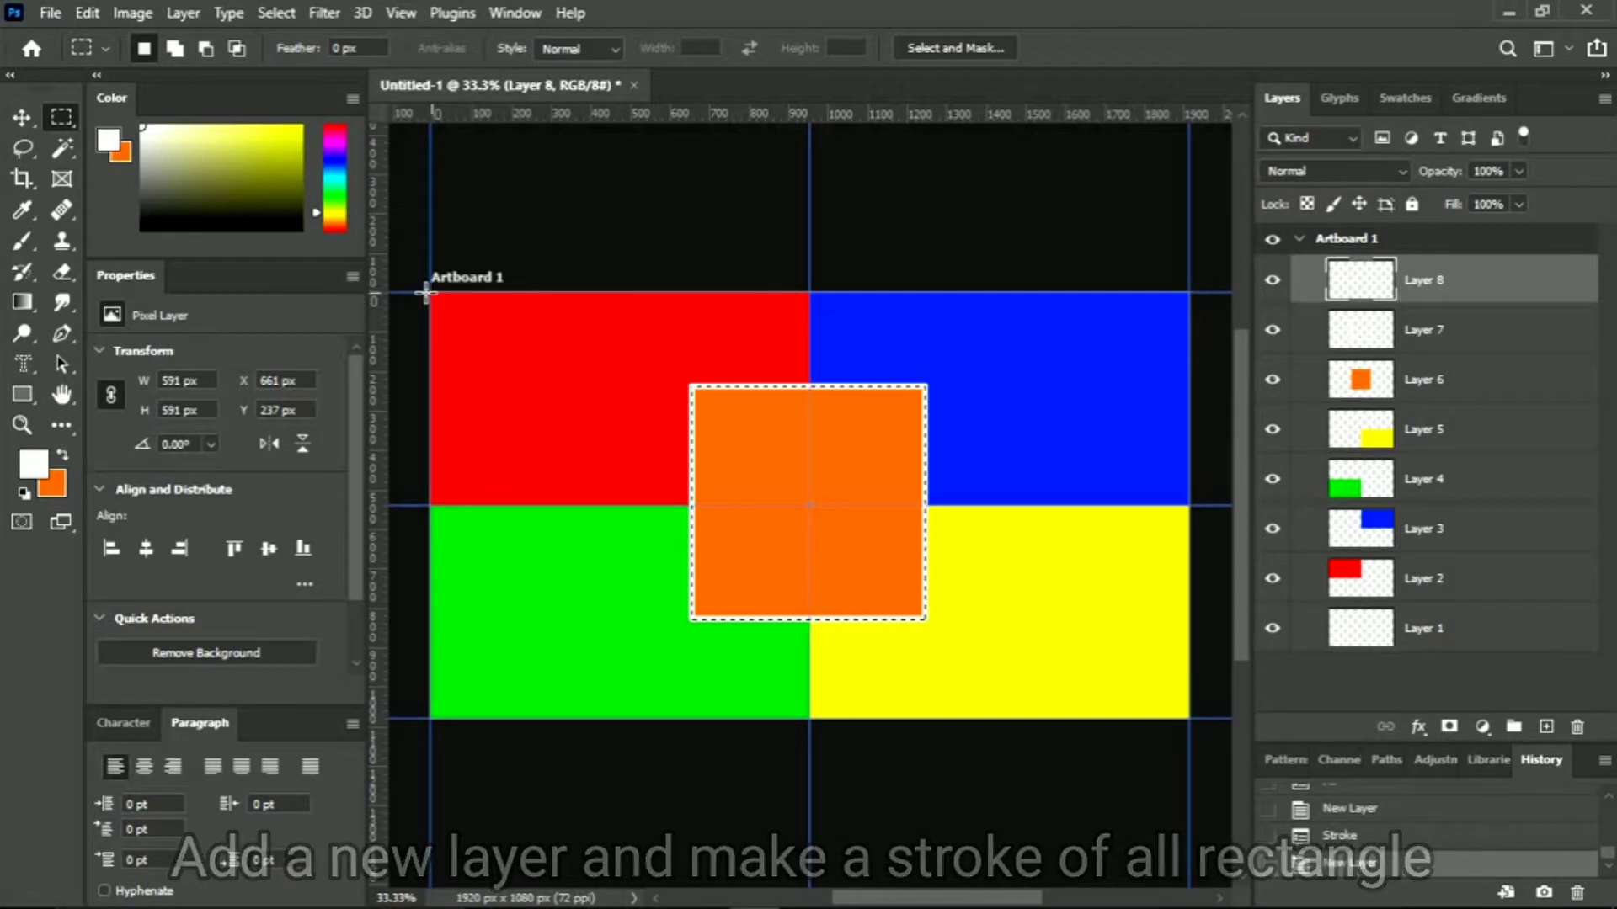
{"action": "left_click_drag", "start_coordinate": [430, 293], "coordinate": [1188, 716]}
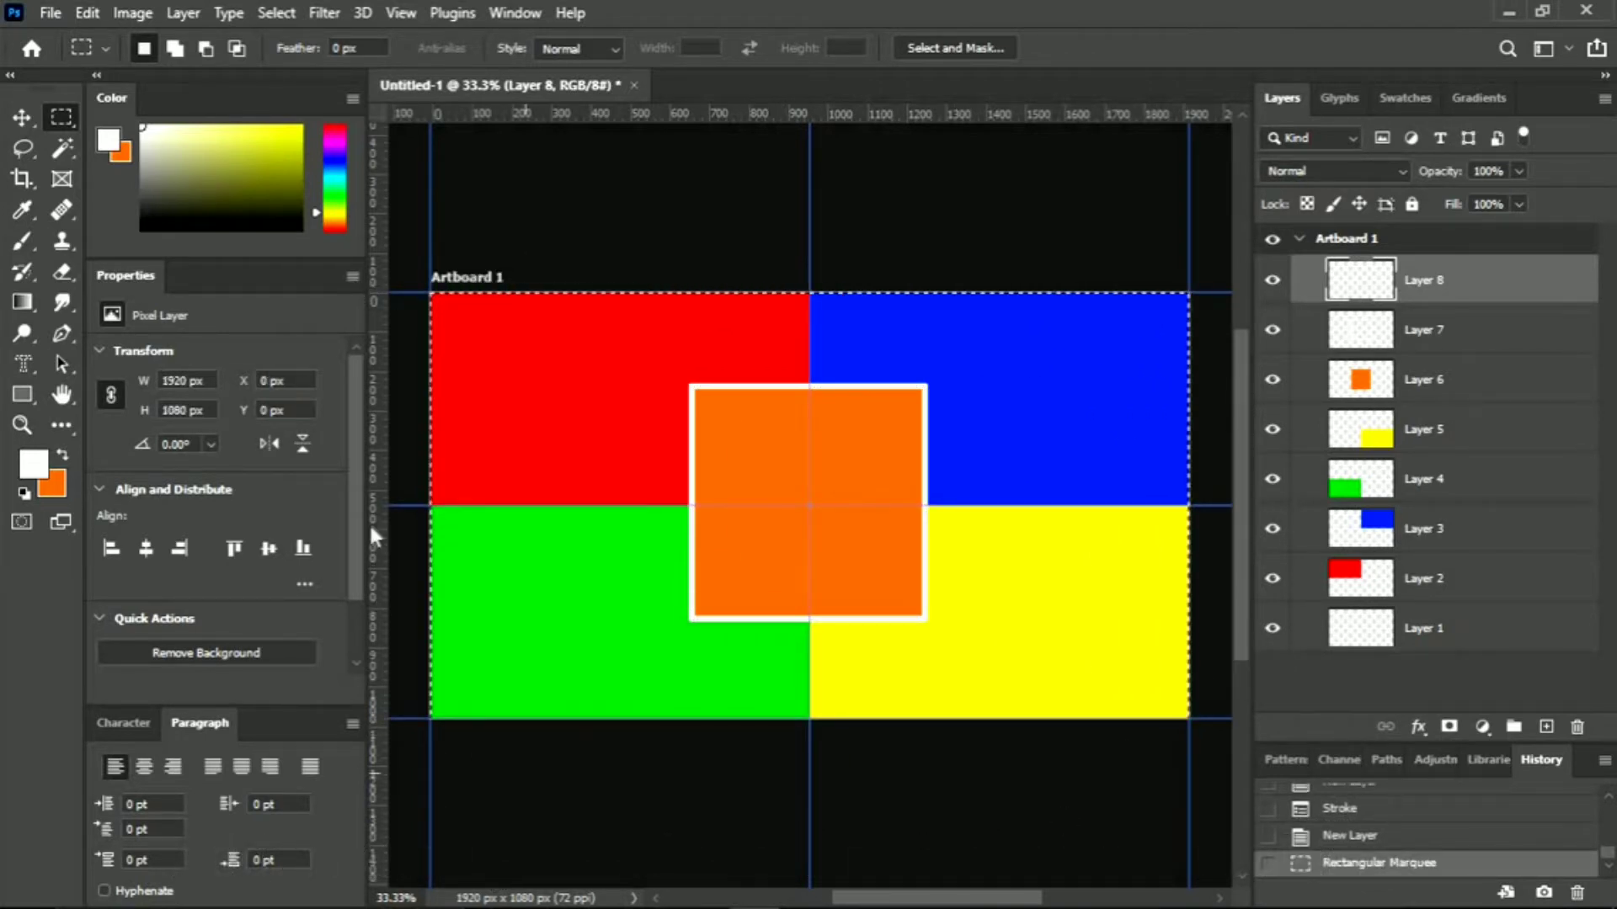
{"action": "right_click", "coordinate": [603, 469]}
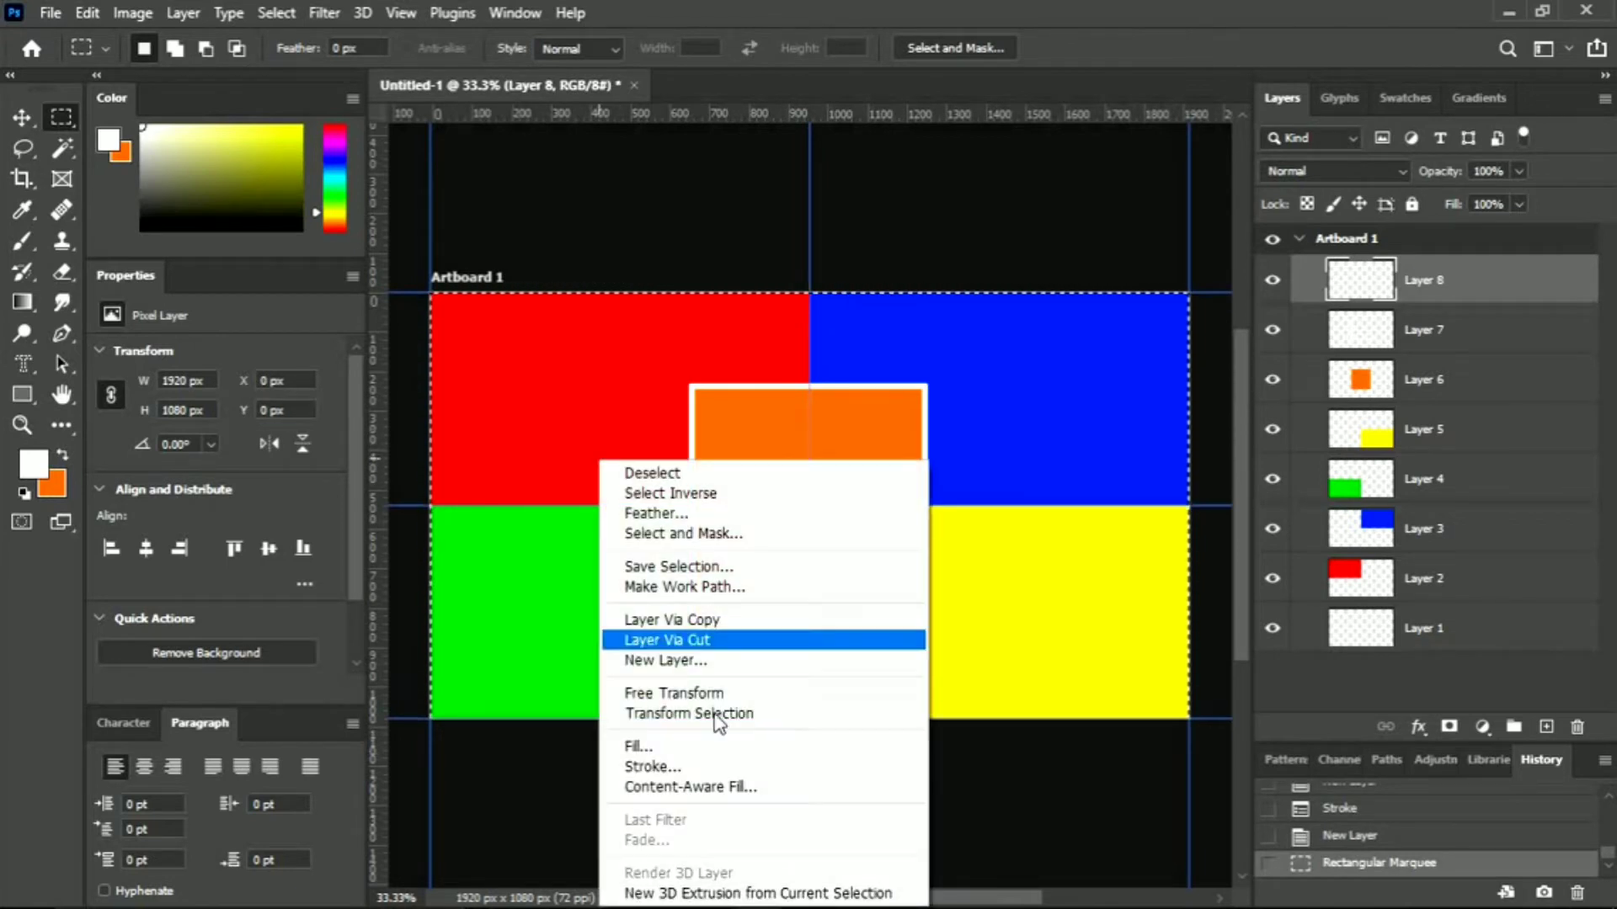
{"action": "left_click", "coordinate": [716, 766]}
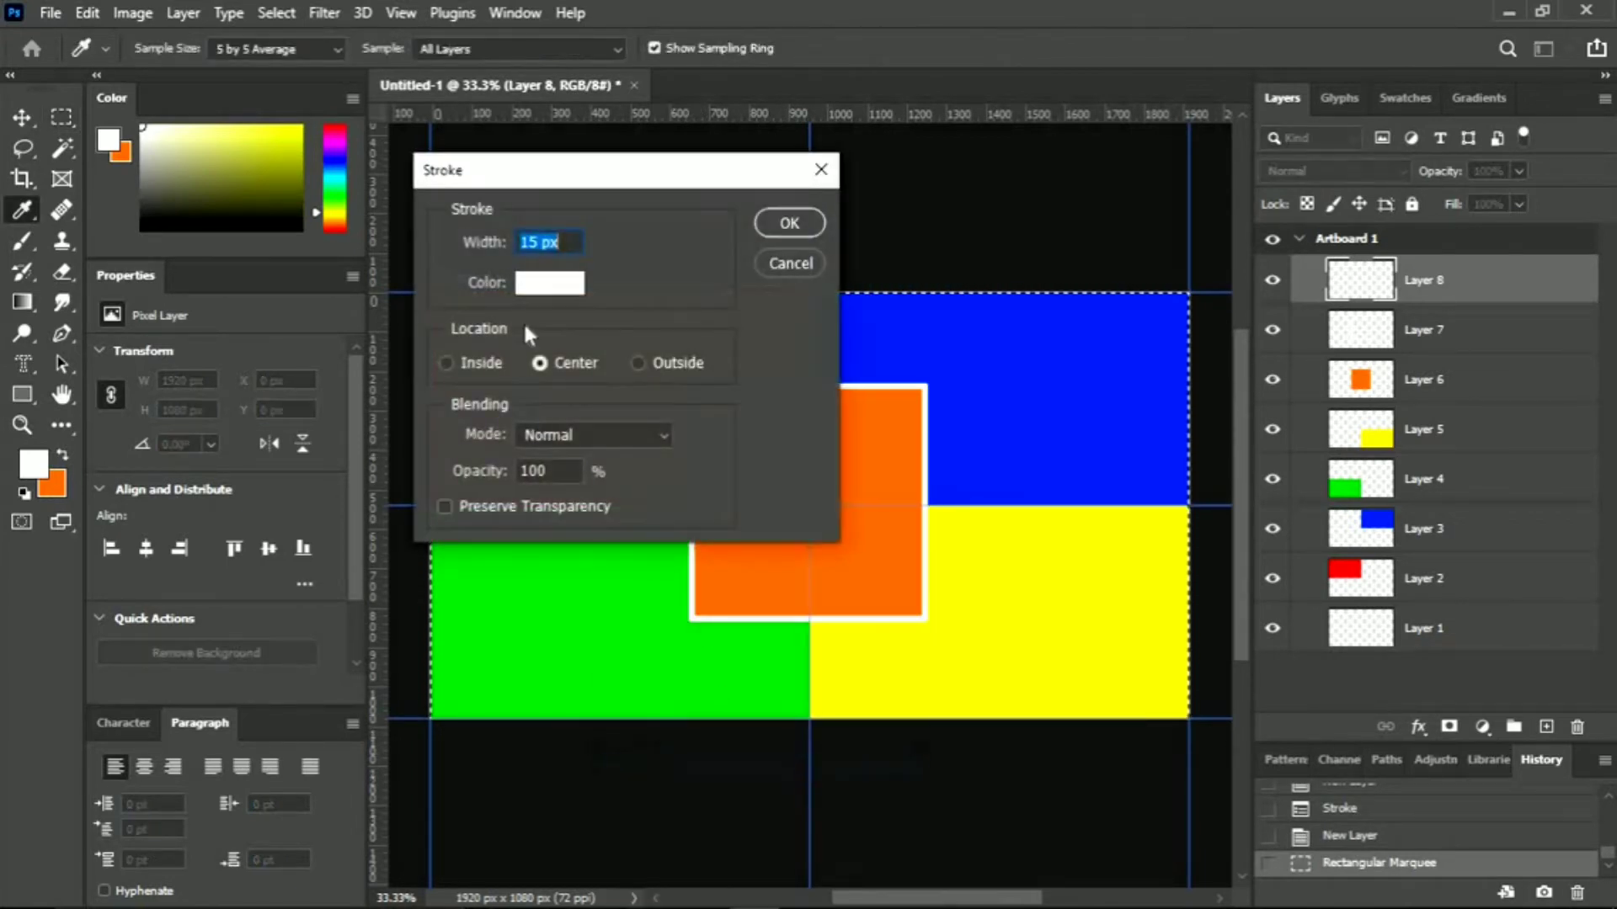
{"action": "left_click", "coordinate": [783, 224]}
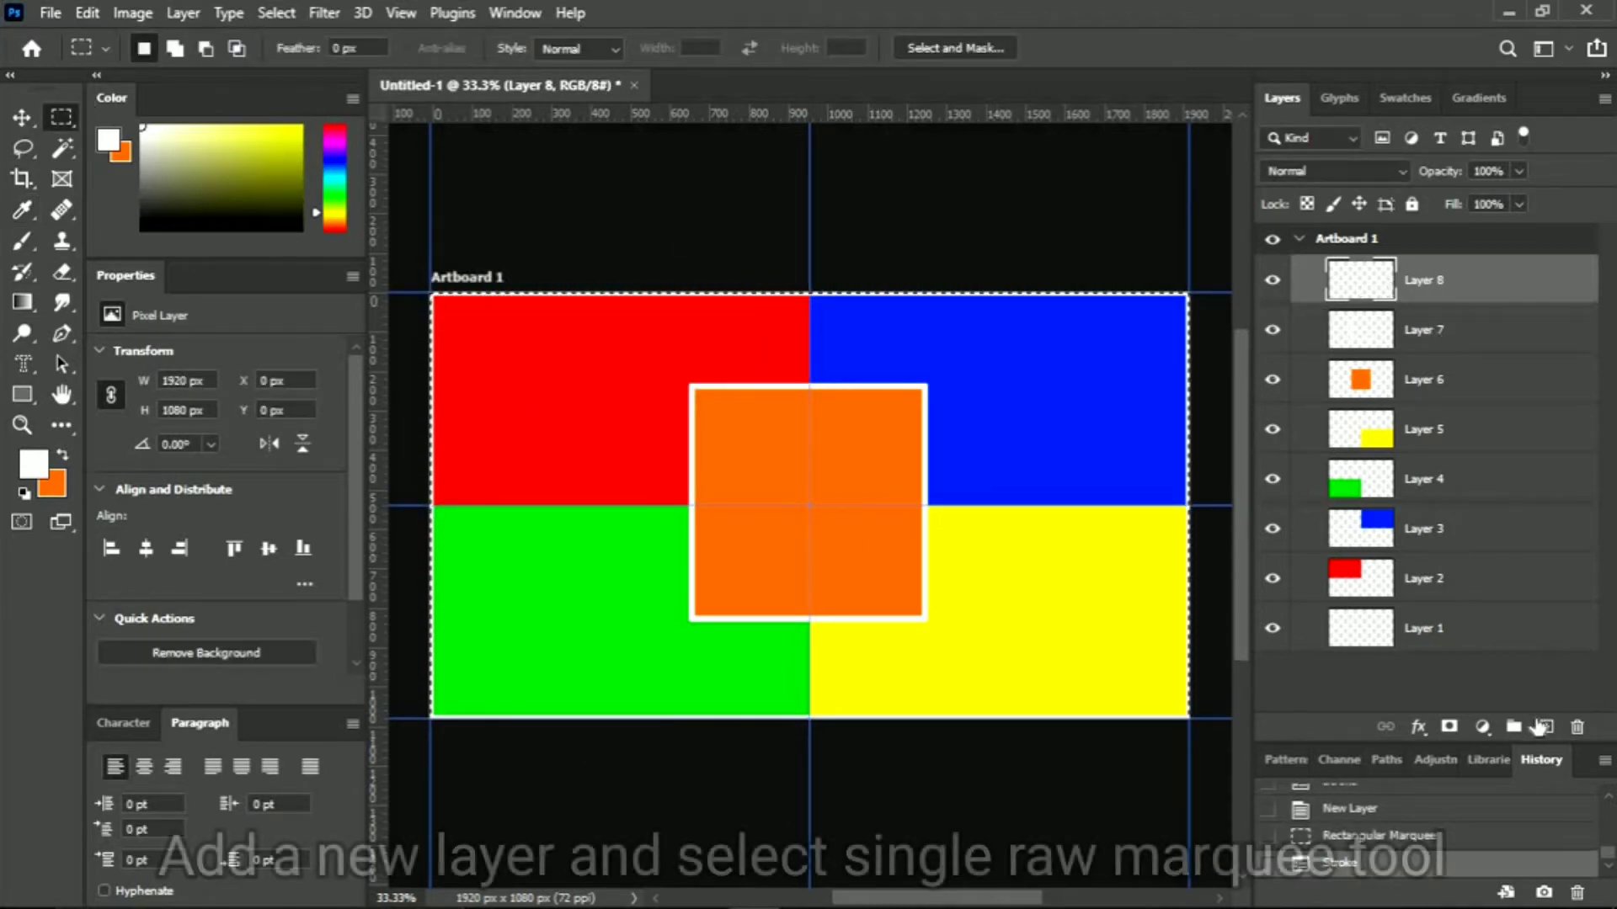
On new Layer 9, draw a 15 px white line along the horizontal midline
{"action": "left_click", "coordinate": [1546, 727]}
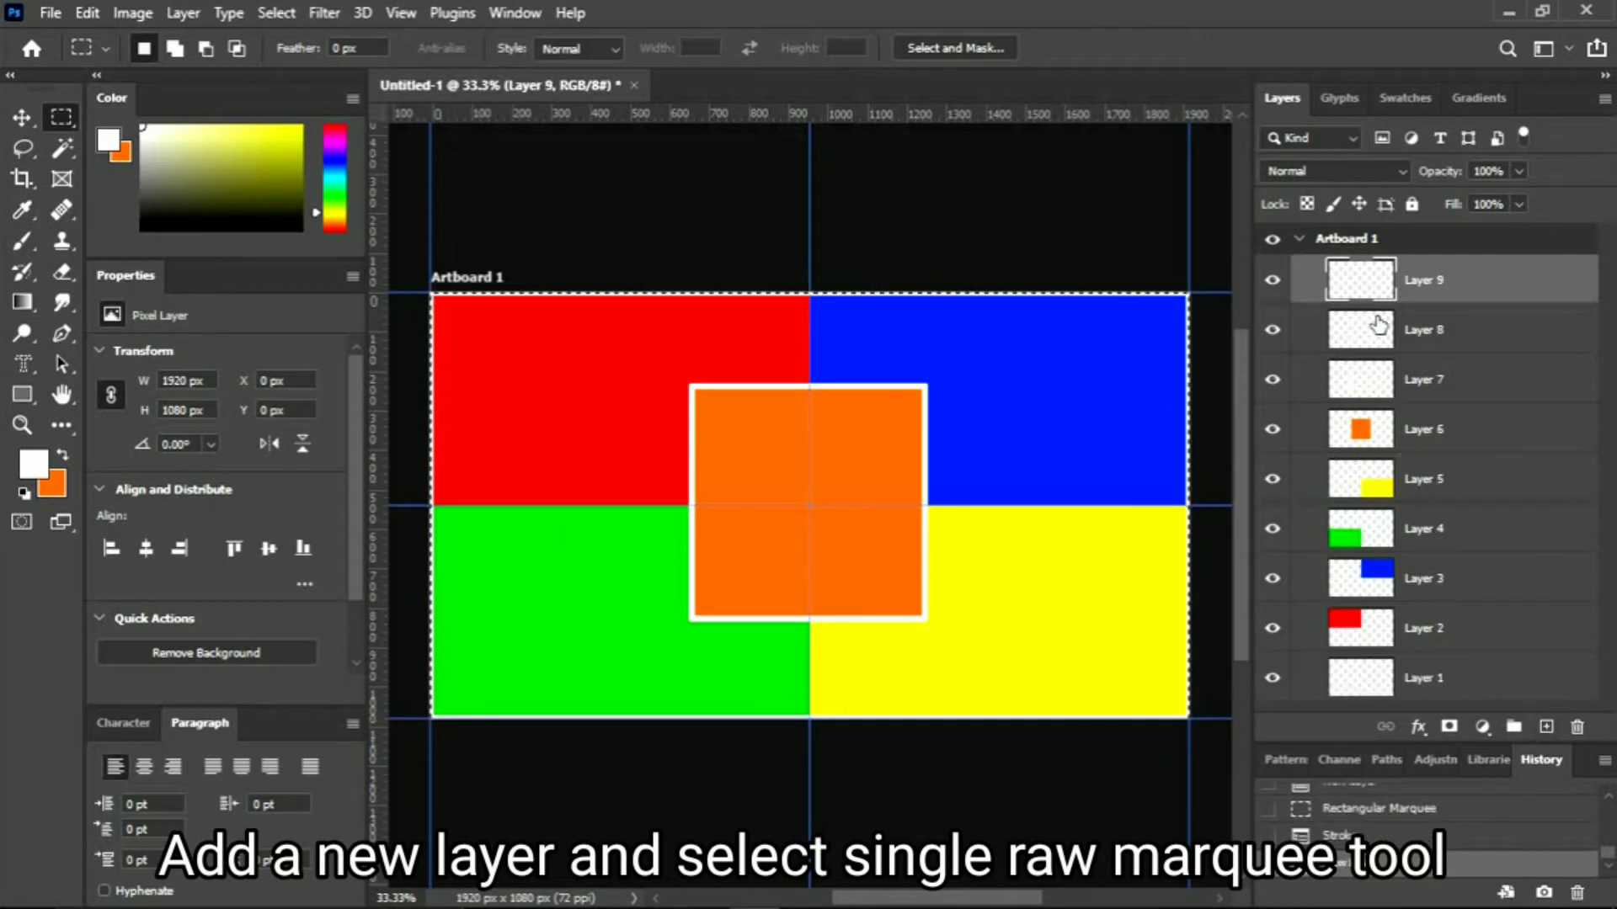
{"action": "right_click", "coordinate": [52, 108]}
{"action": "left_click", "coordinate": [173, 164]}
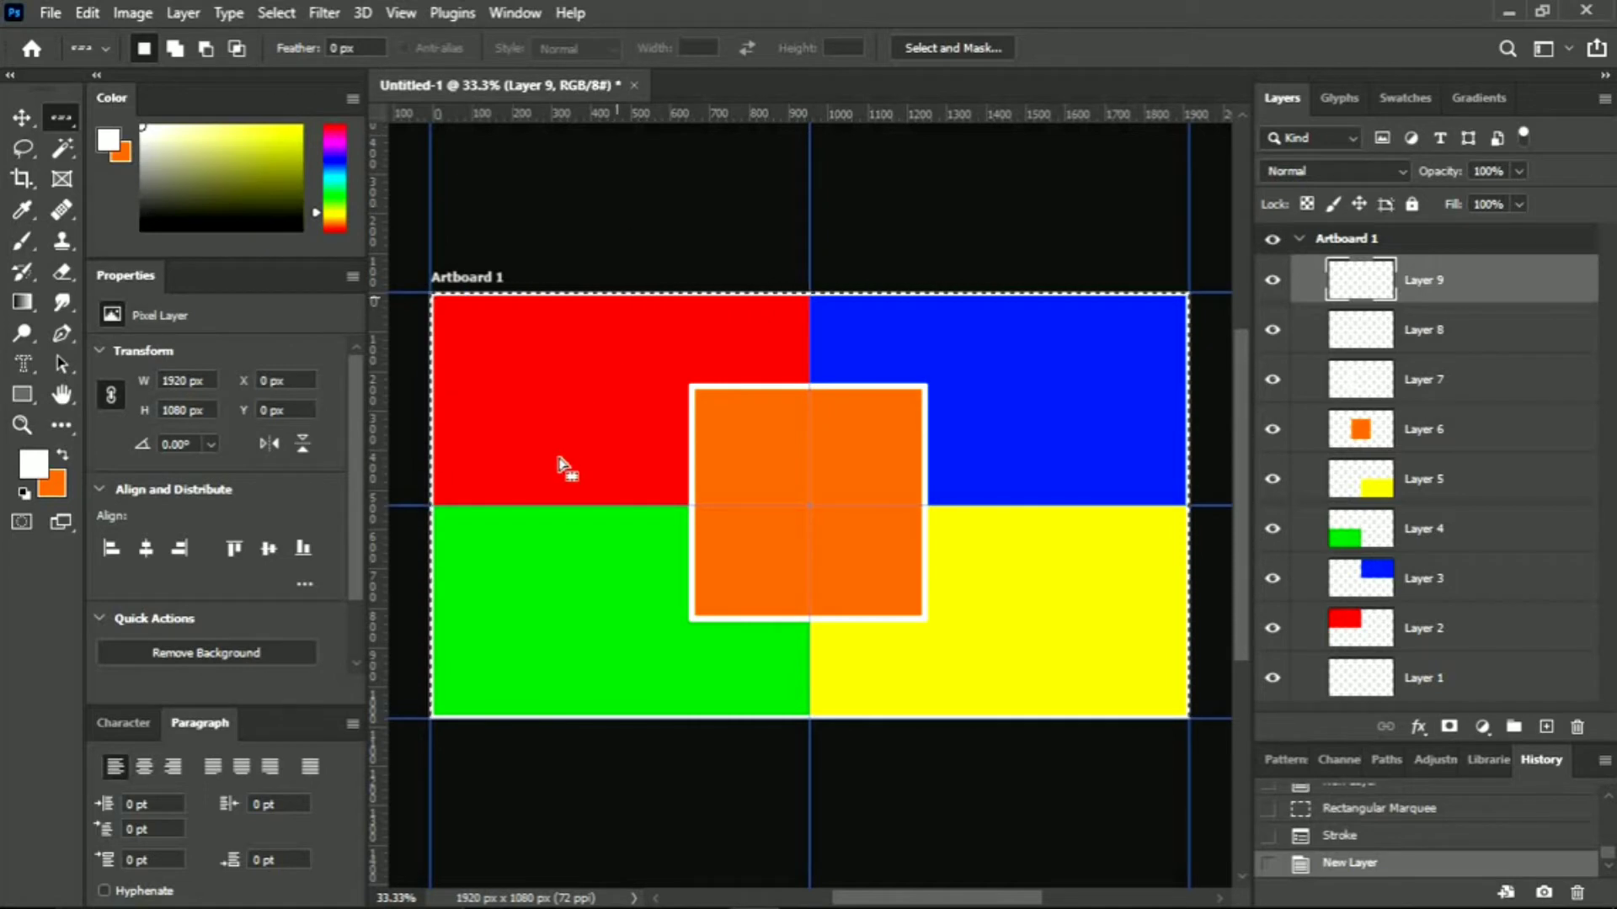
{"action": "key", "text": "ctrl+d"}
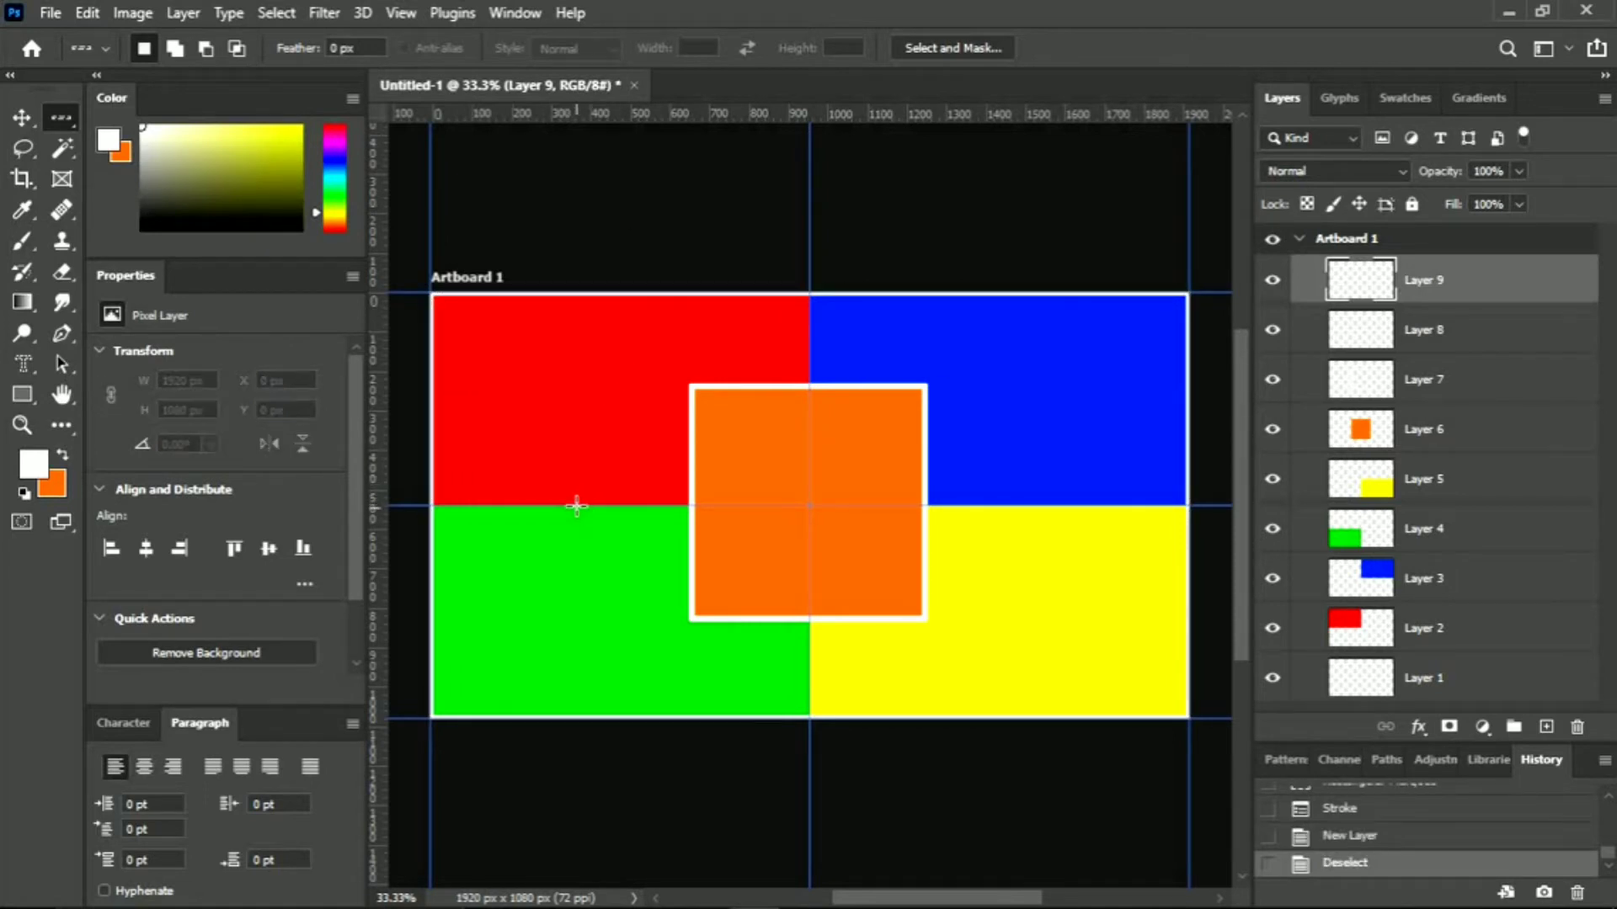
{"action": "left_click", "coordinate": [576, 504]}
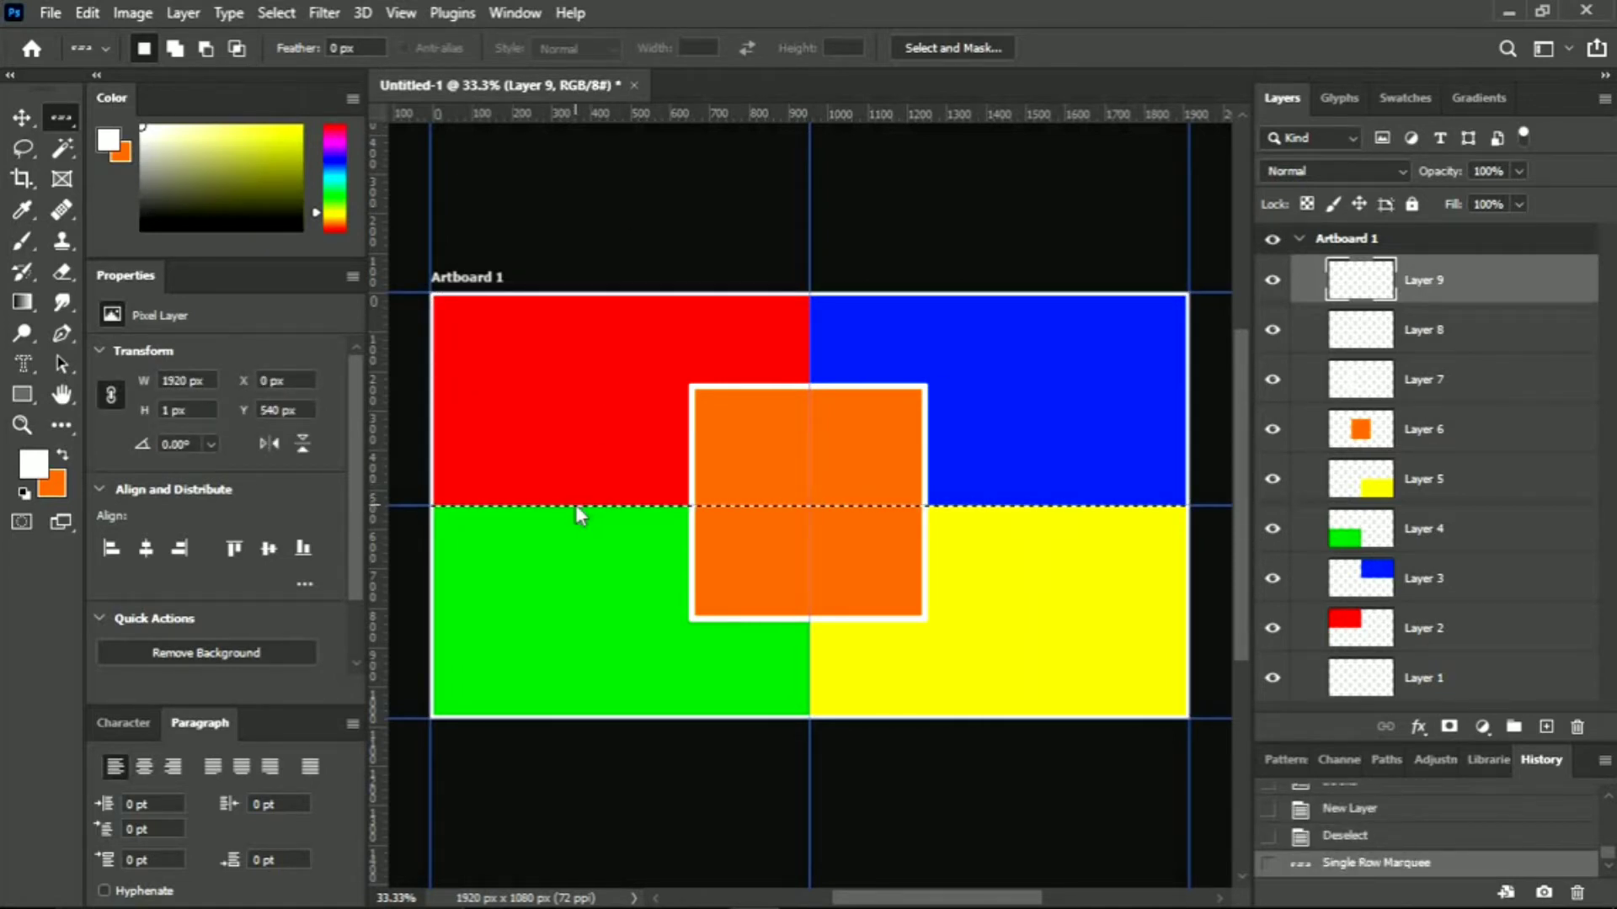
{"action": "right_click", "coordinate": [576, 506]}
{"action": "left_click", "coordinate": [618, 371]}
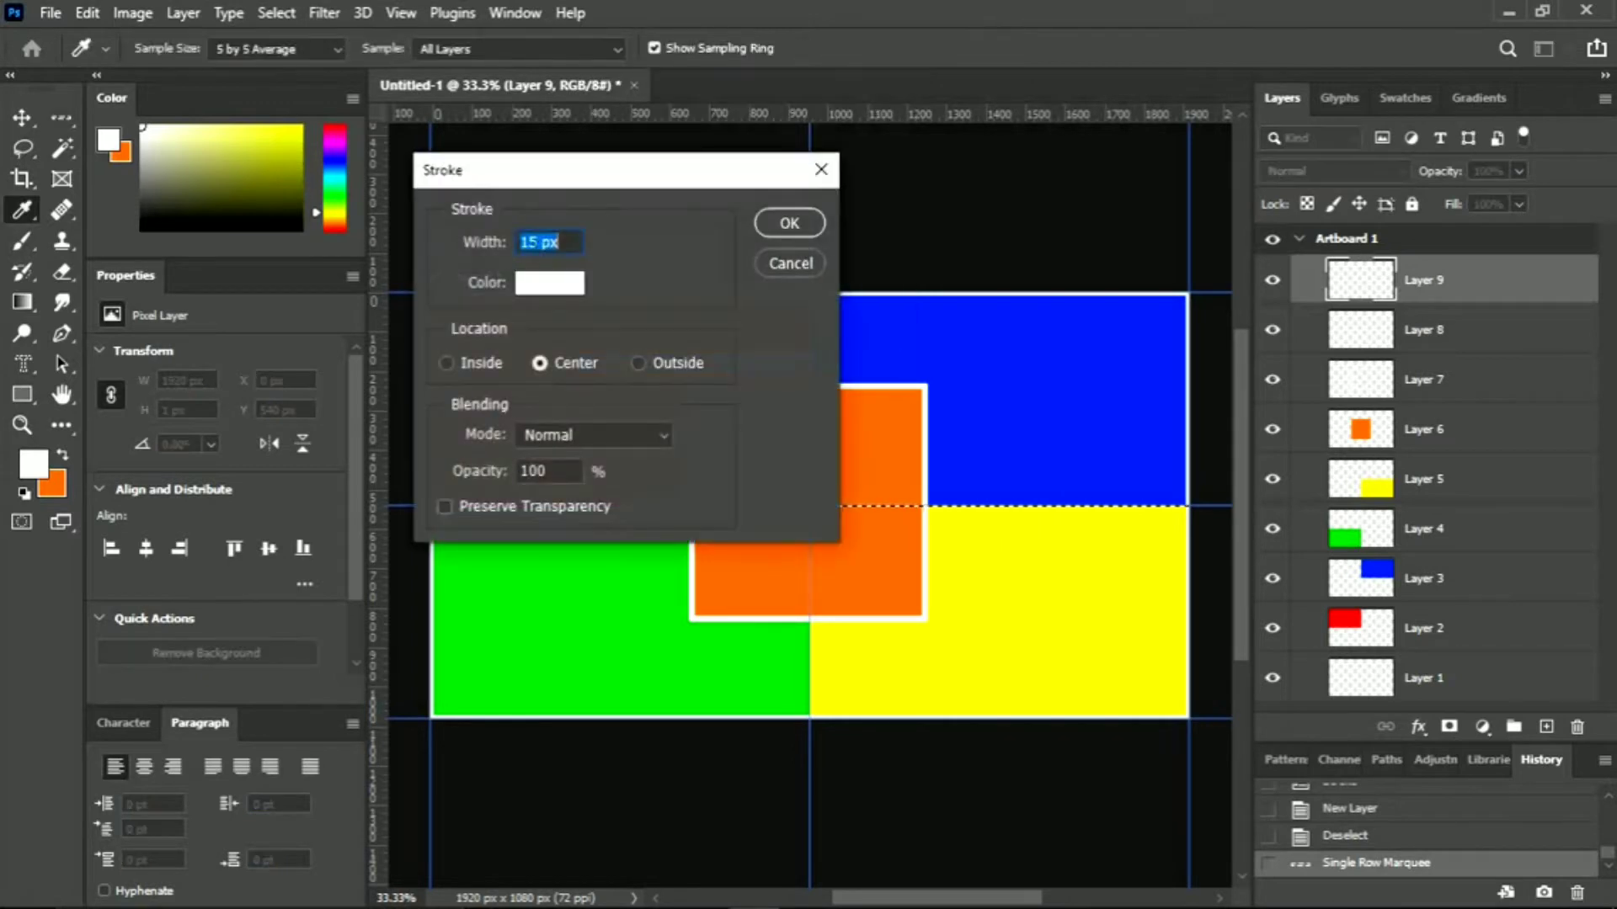
{"action": "left_click", "coordinate": [789, 224]}
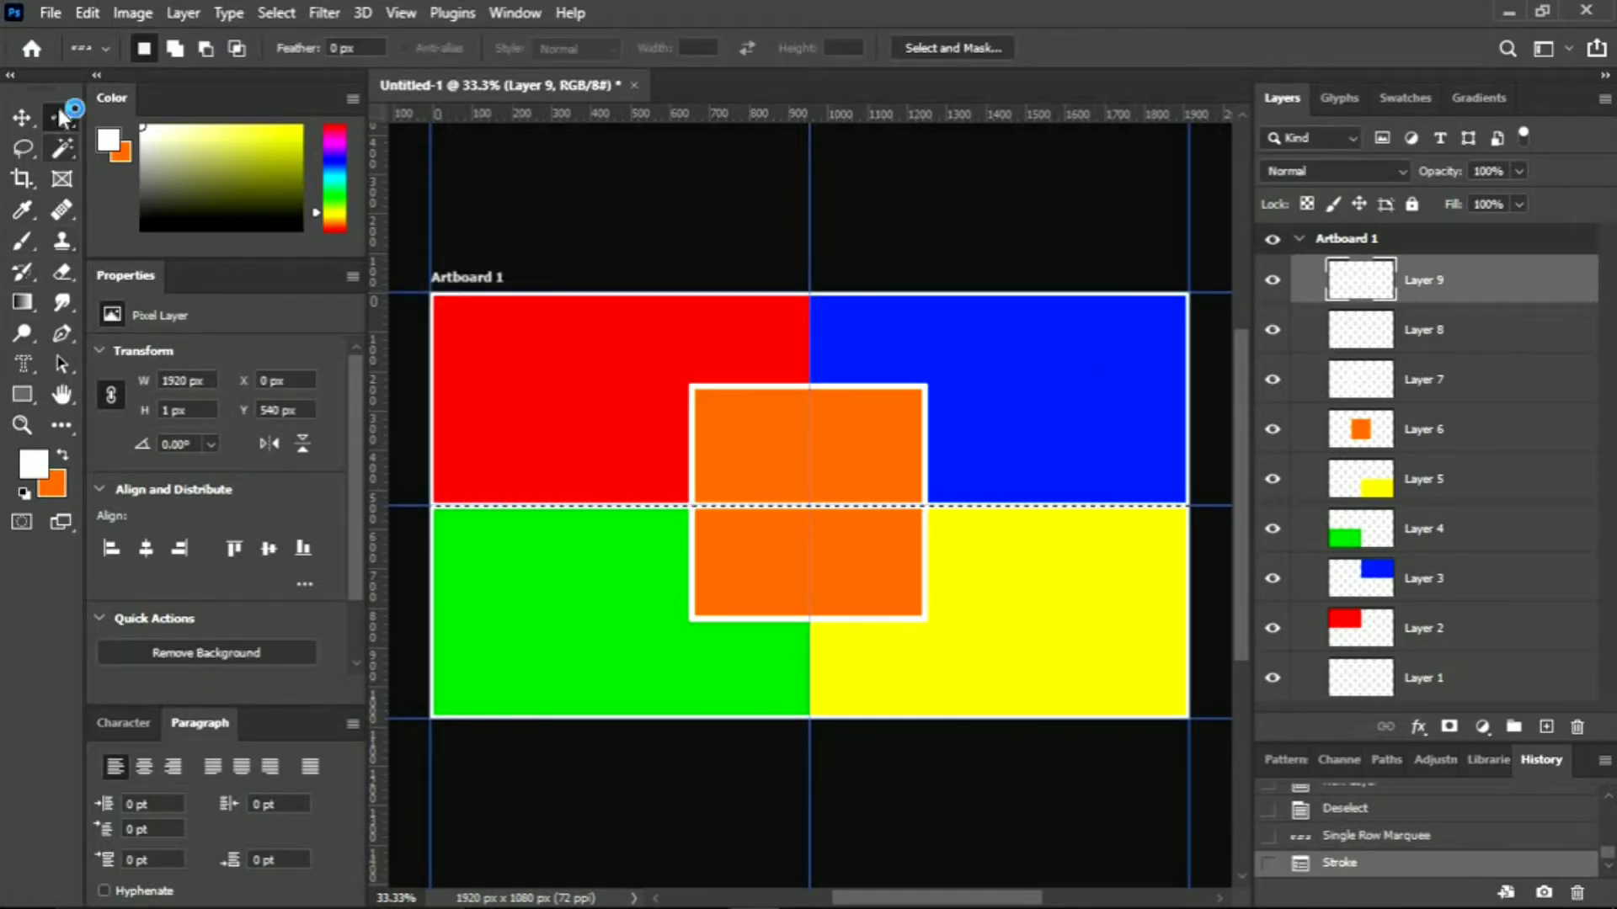
Draw a 15 px white line down the vertical midline at x=960
{"action": "right_click", "coordinate": [60, 118]}
{"action": "left_click", "coordinate": [133, 187]}
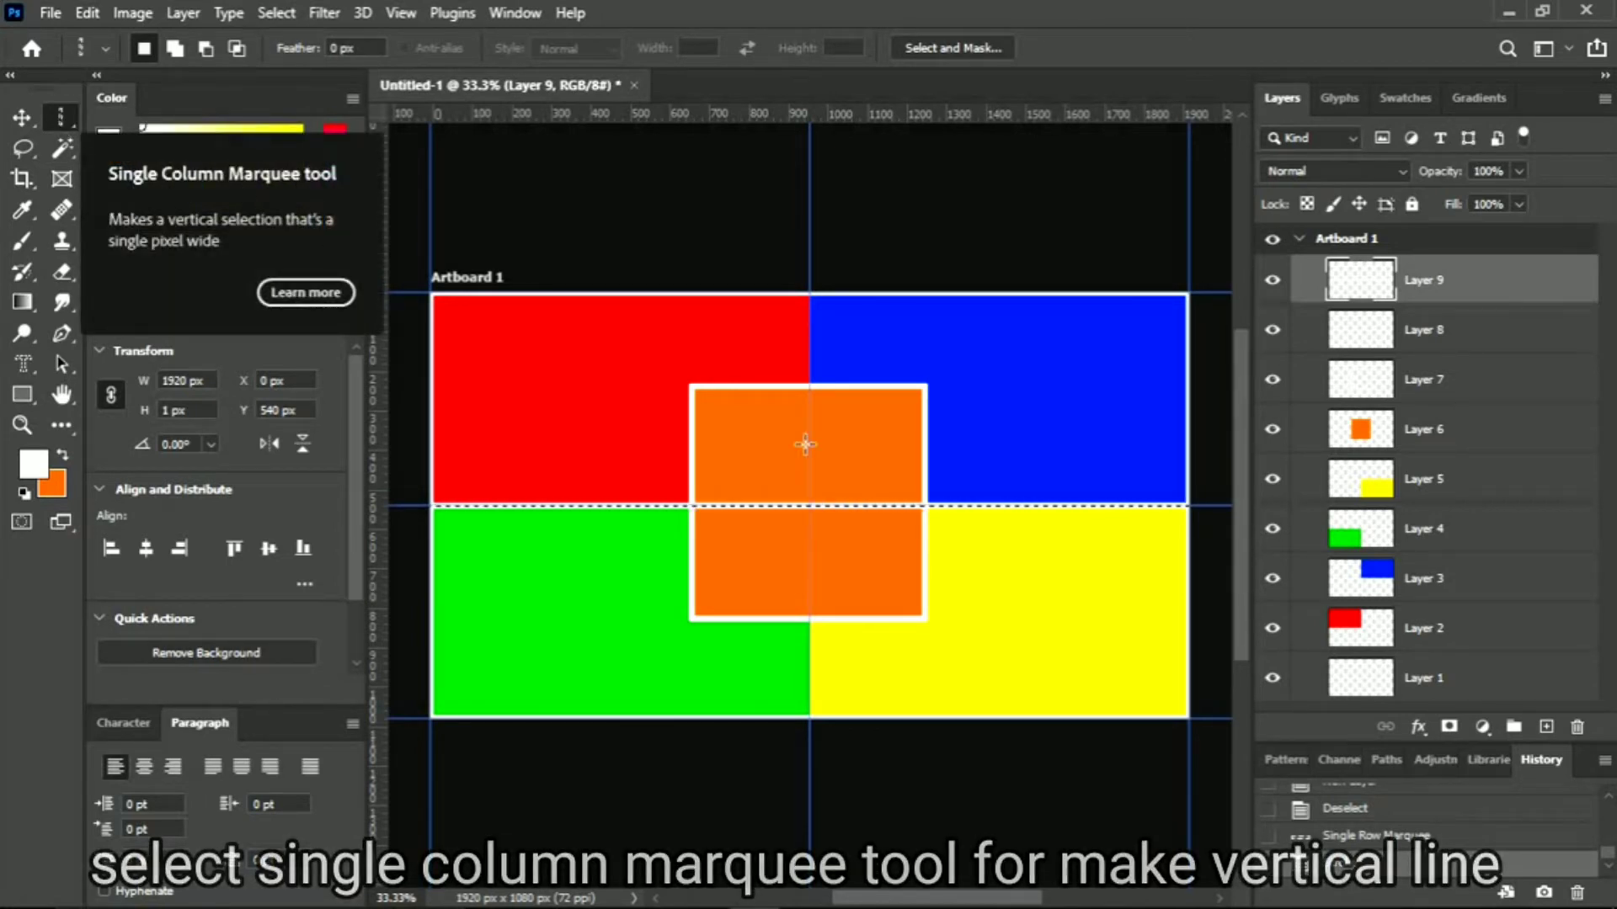
{"action": "left_click", "coordinate": [807, 341]}
{"action": "right_click", "coordinate": [808, 341]}
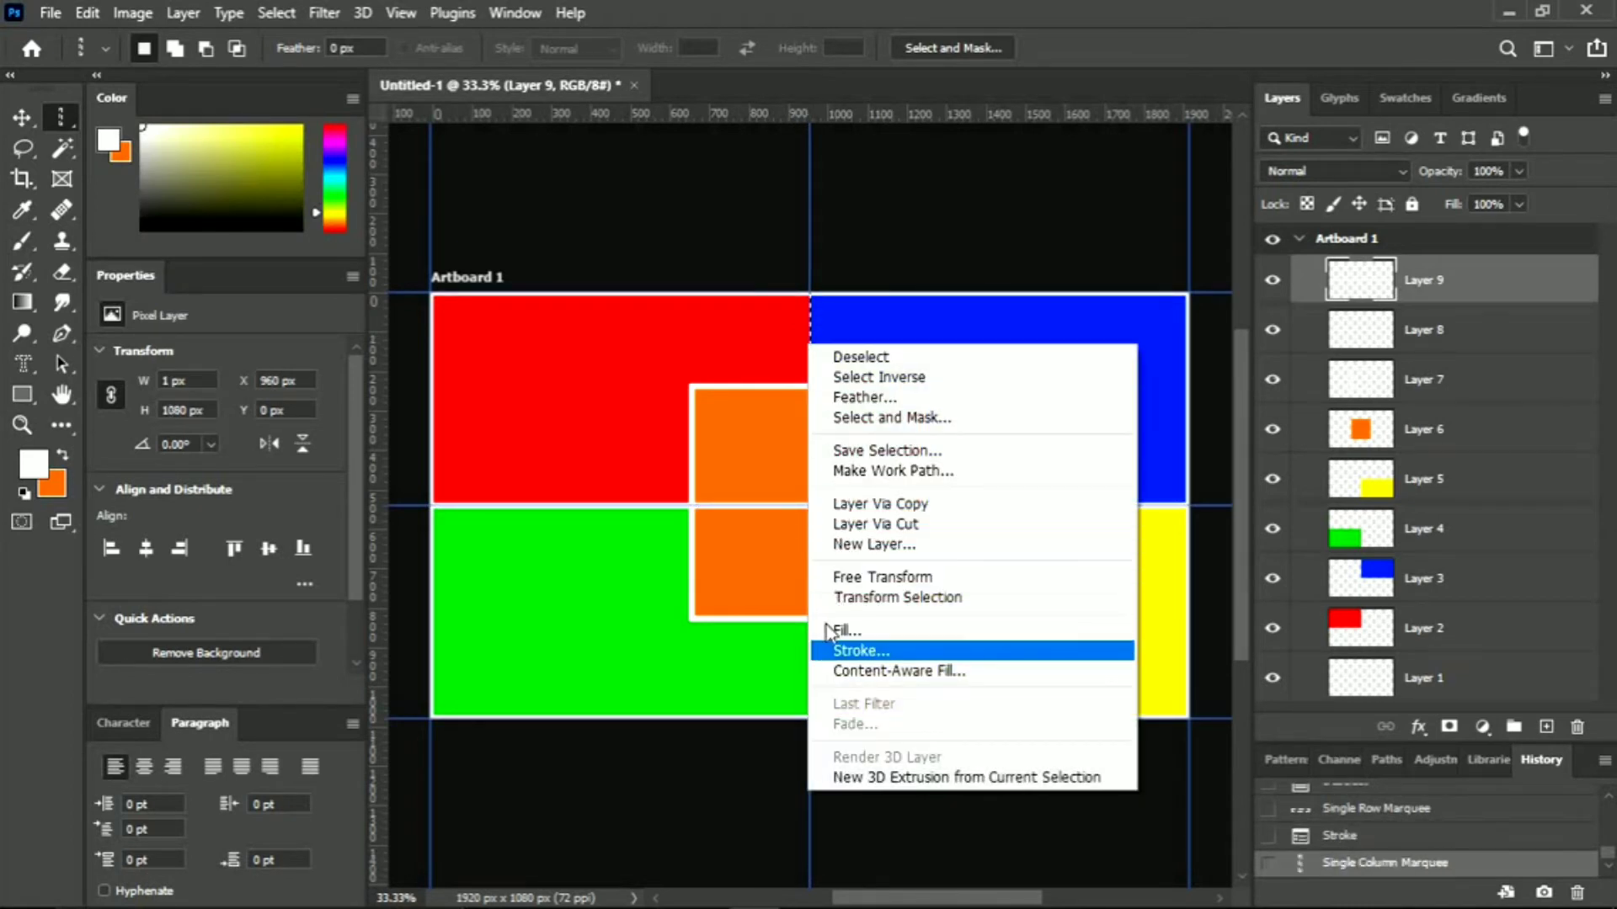
{"action": "left_click", "coordinate": [851, 650]}
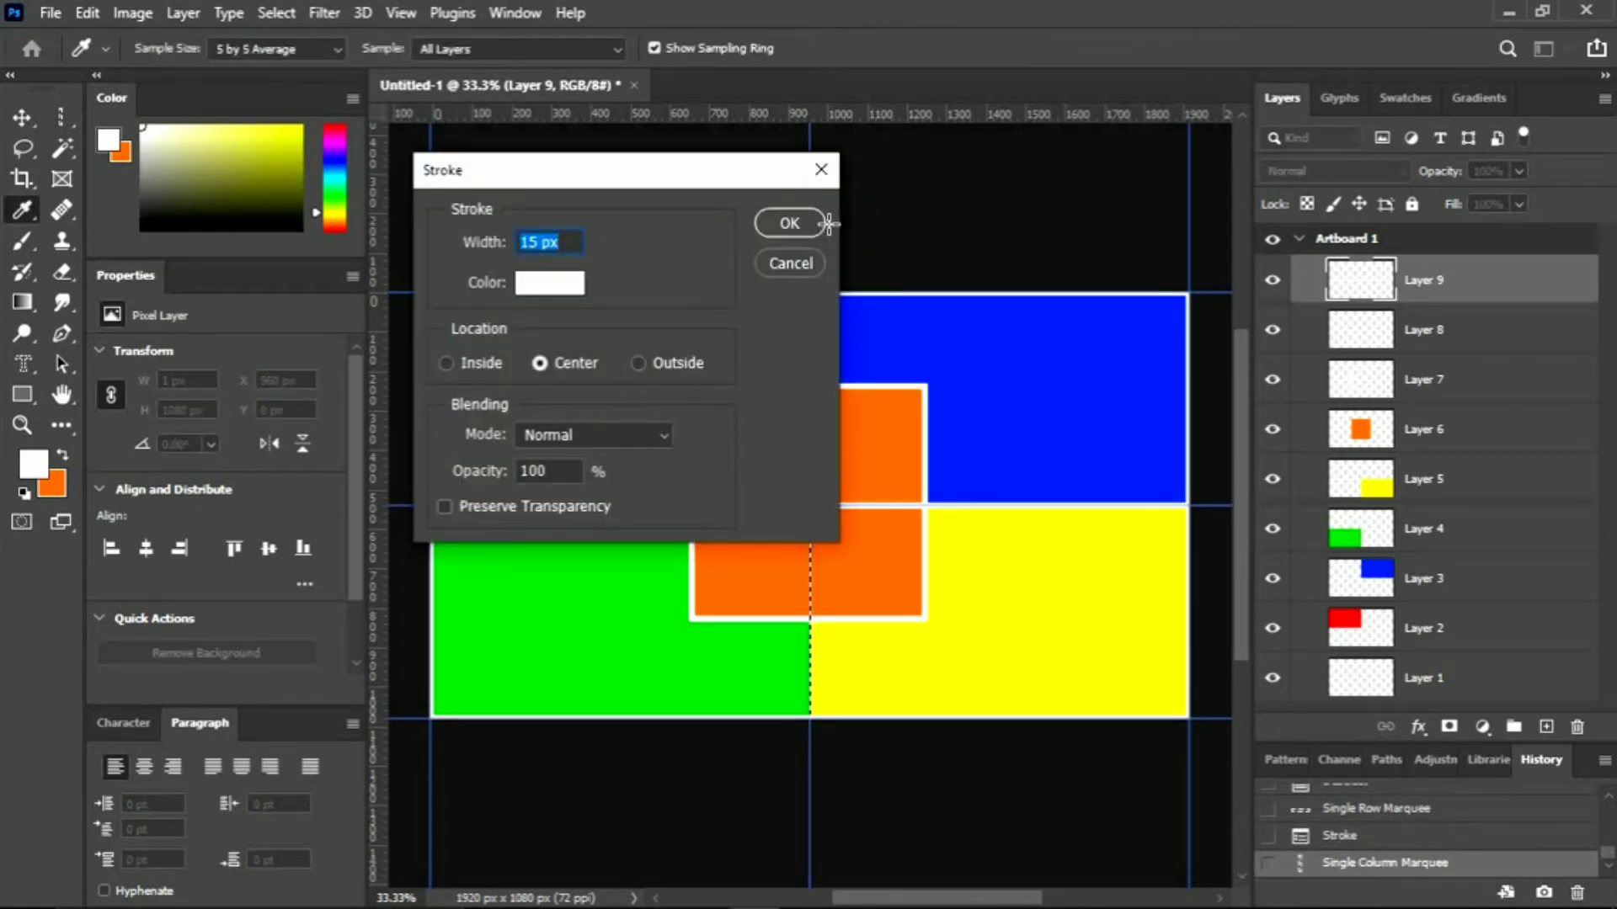
{"action": "left_click", "coordinate": [825, 223]}
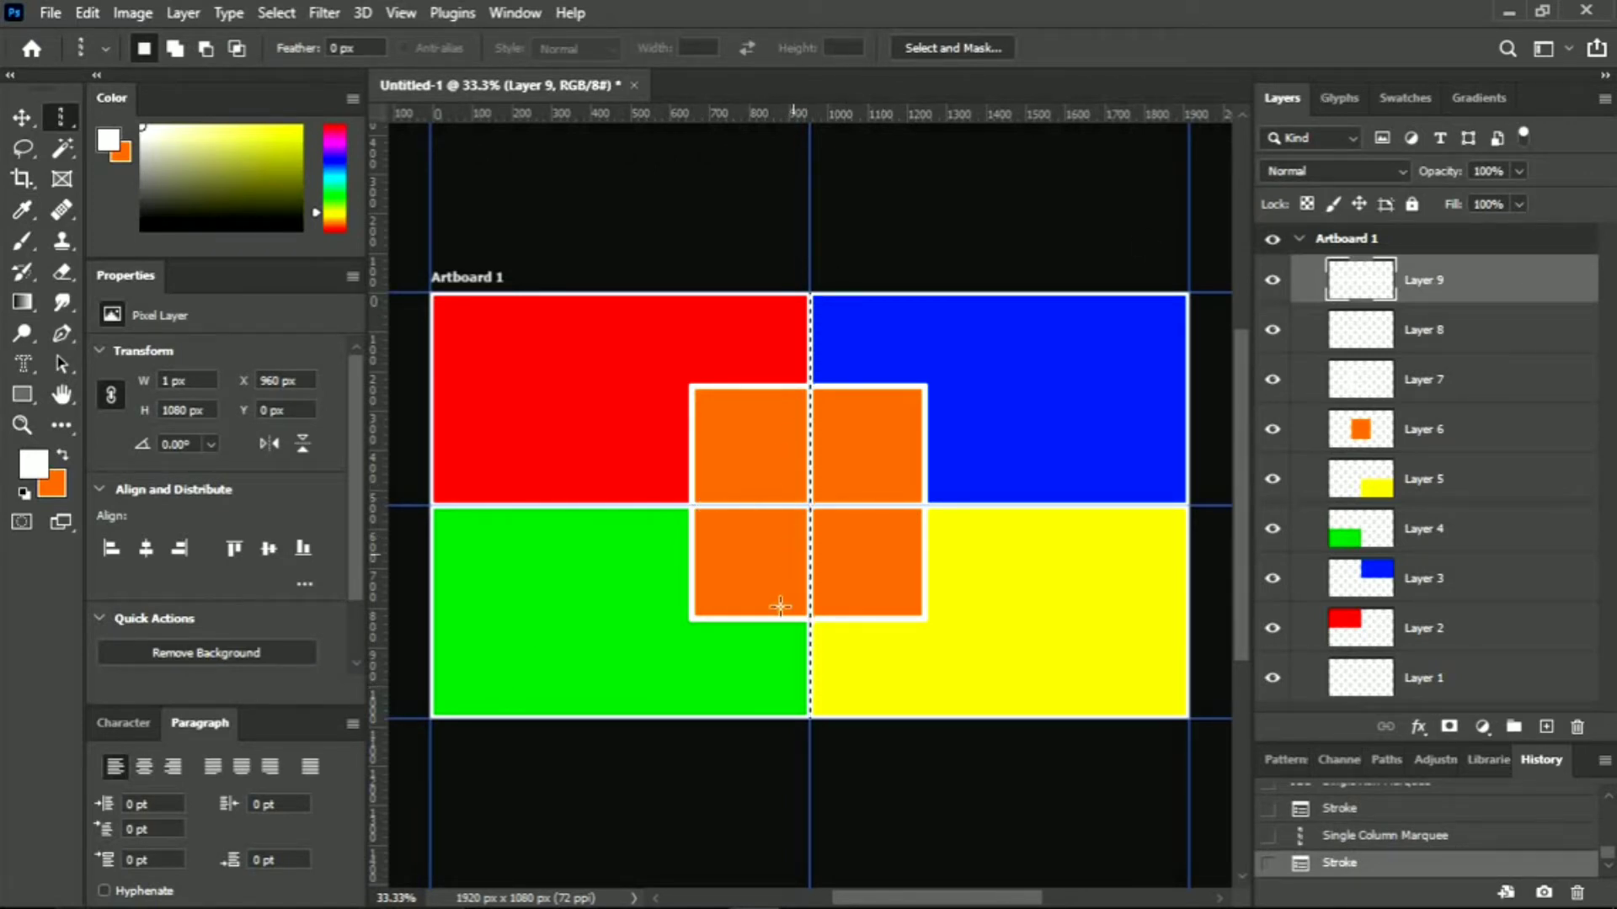
{"action": "left_click", "coordinate": [1328, 436]}
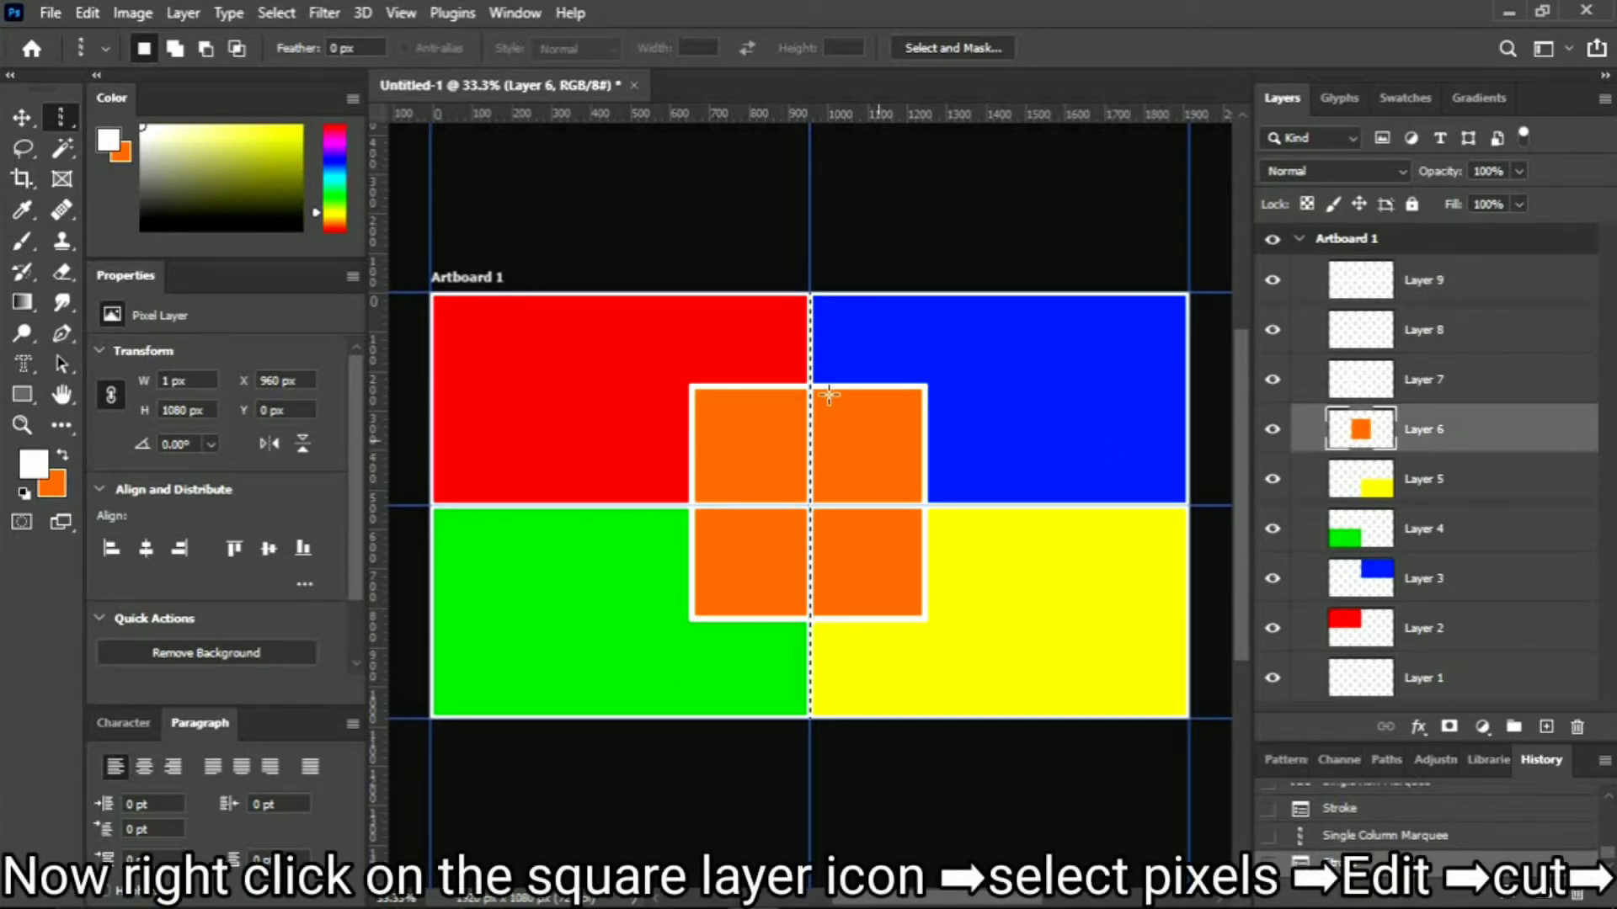
Cut the Layer 9 white lines out of the orange square using its pixel selection
{"action": "right_click", "coordinate": [1362, 431]}
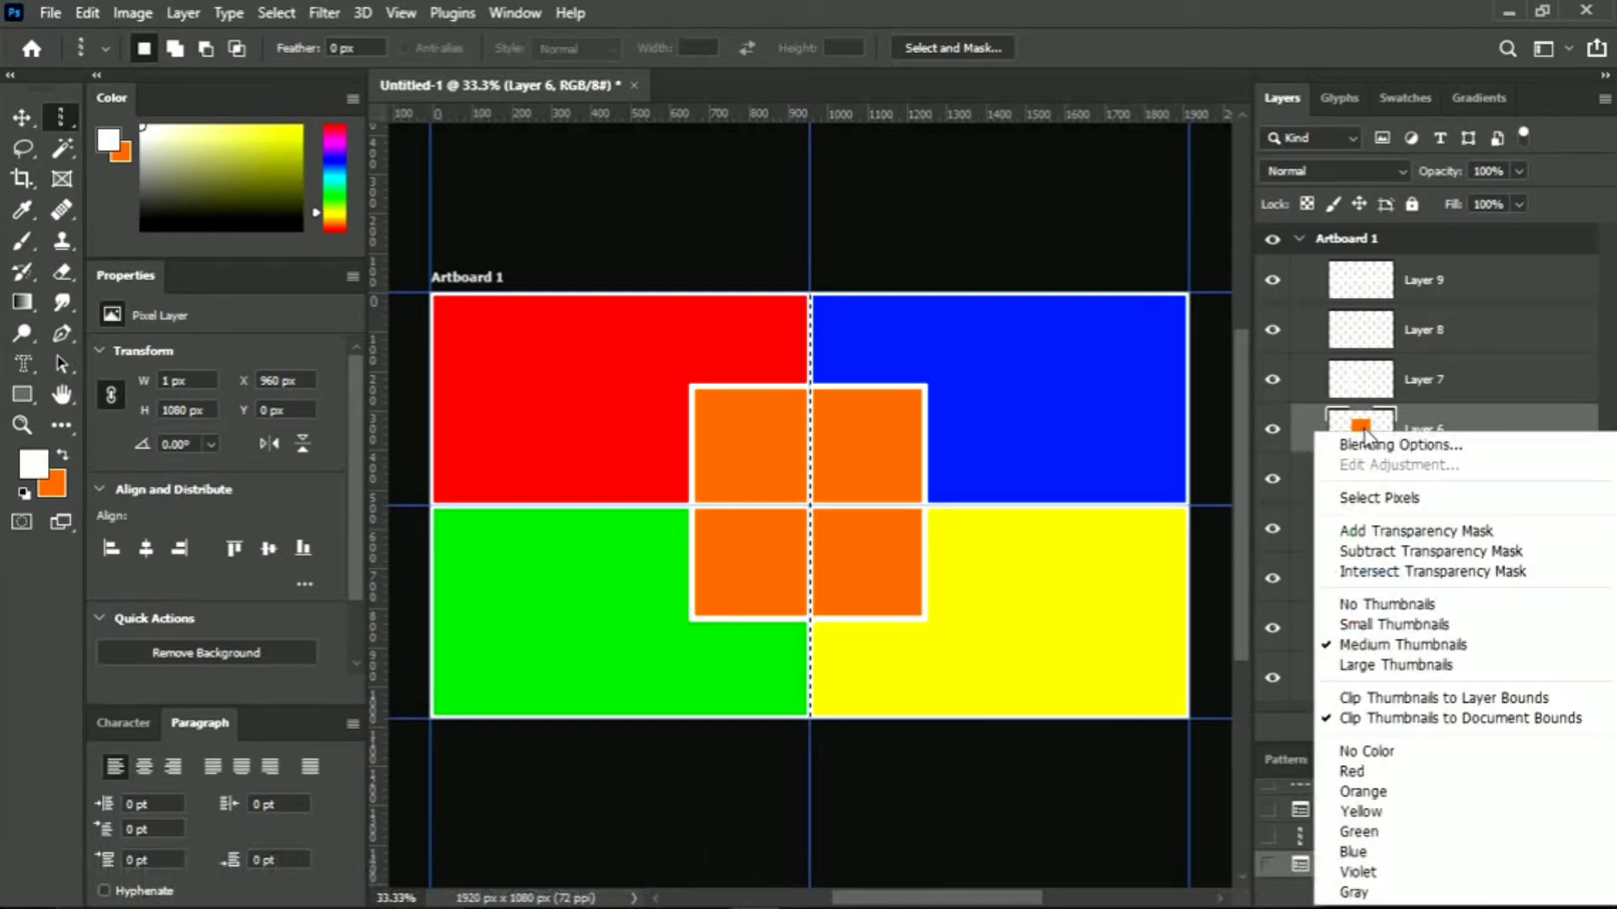
{"action": "left_click", "coordinate": [1394, 500]}
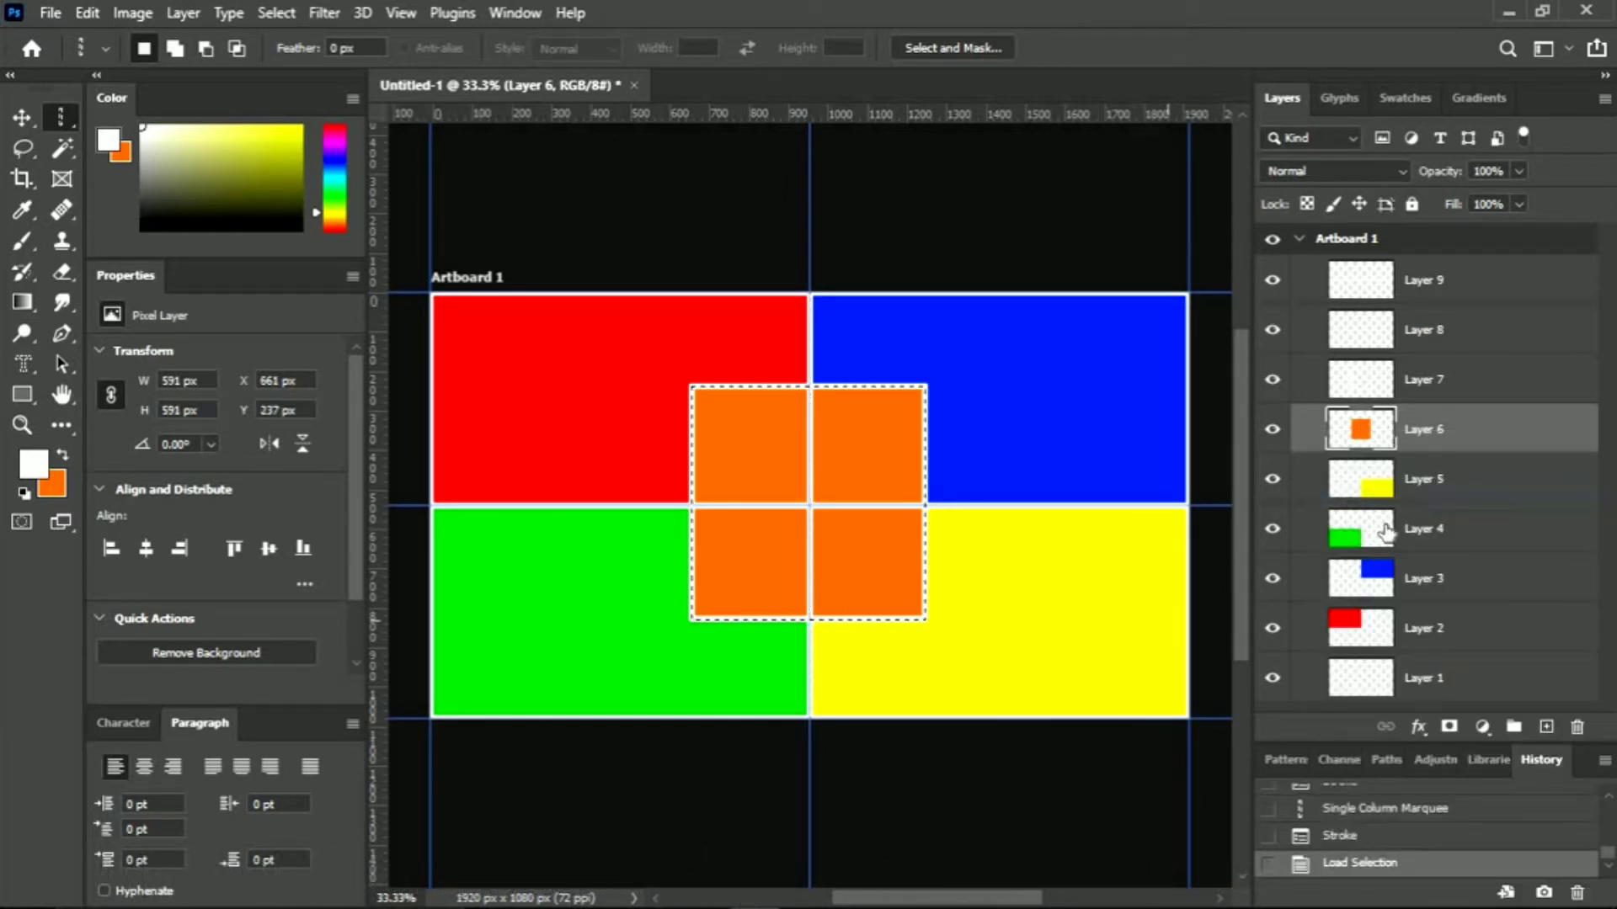
{"action": "left_click", "coordinate": [1363, 287]}
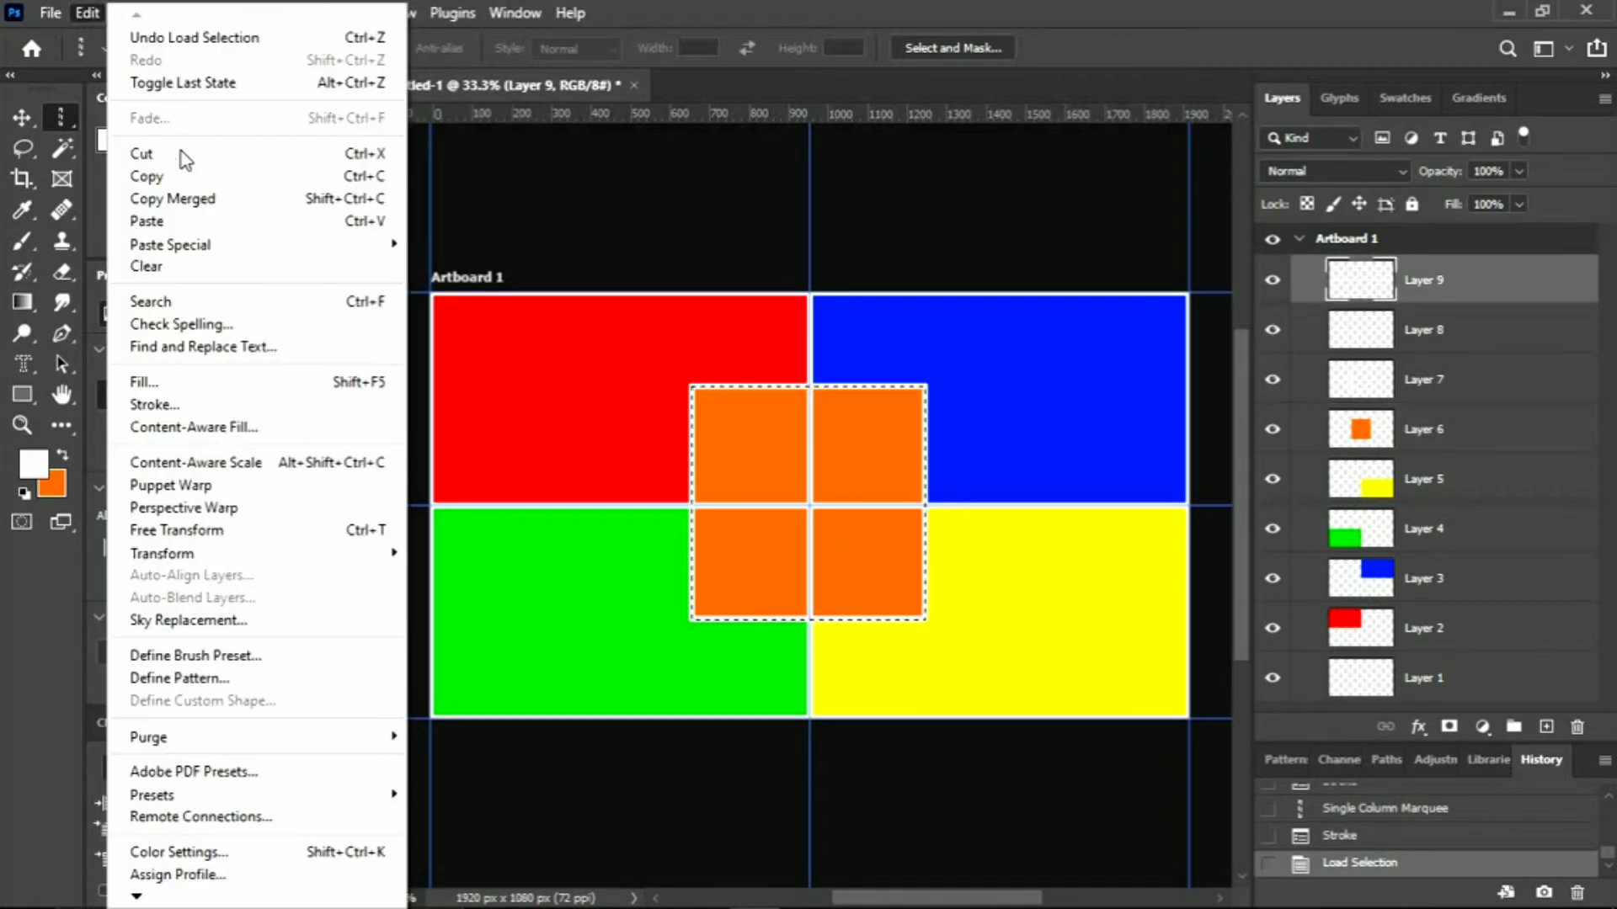
{"action": "left_click", "coordinate": [144, 153]}
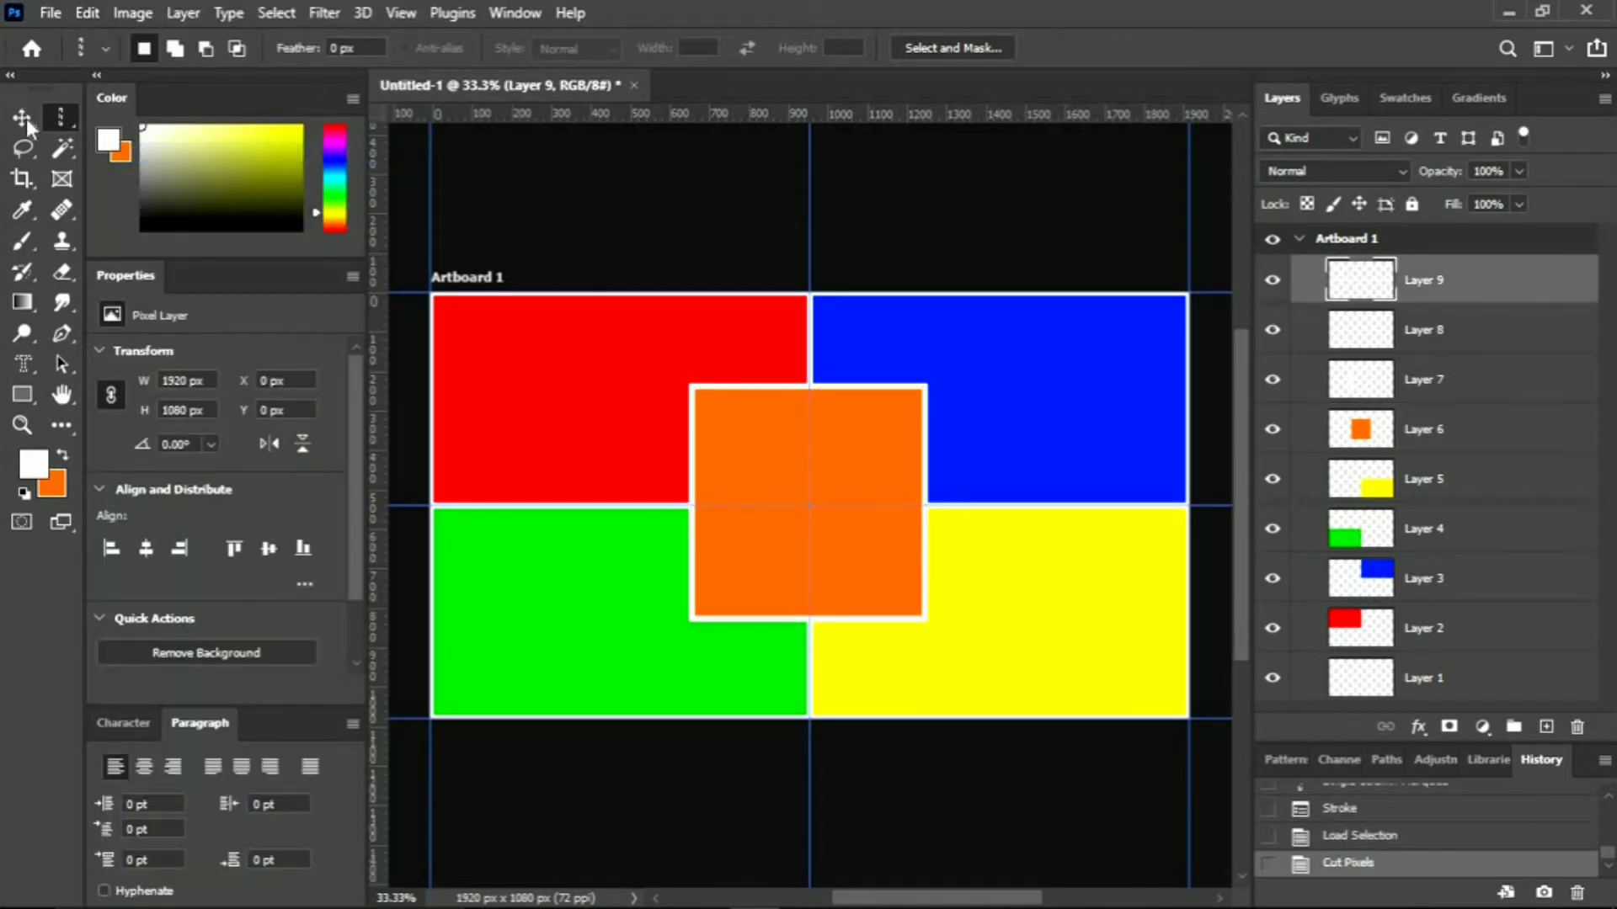
{"action": "left_click", "coordinate": [25, 120]}
{"action": "key", "text": "ctrl+semicolon"}
Place the street portrait photo above Layer 2 and clip it to the red quadrant
{"action": "left_click", "coordinate": [817, 834]}
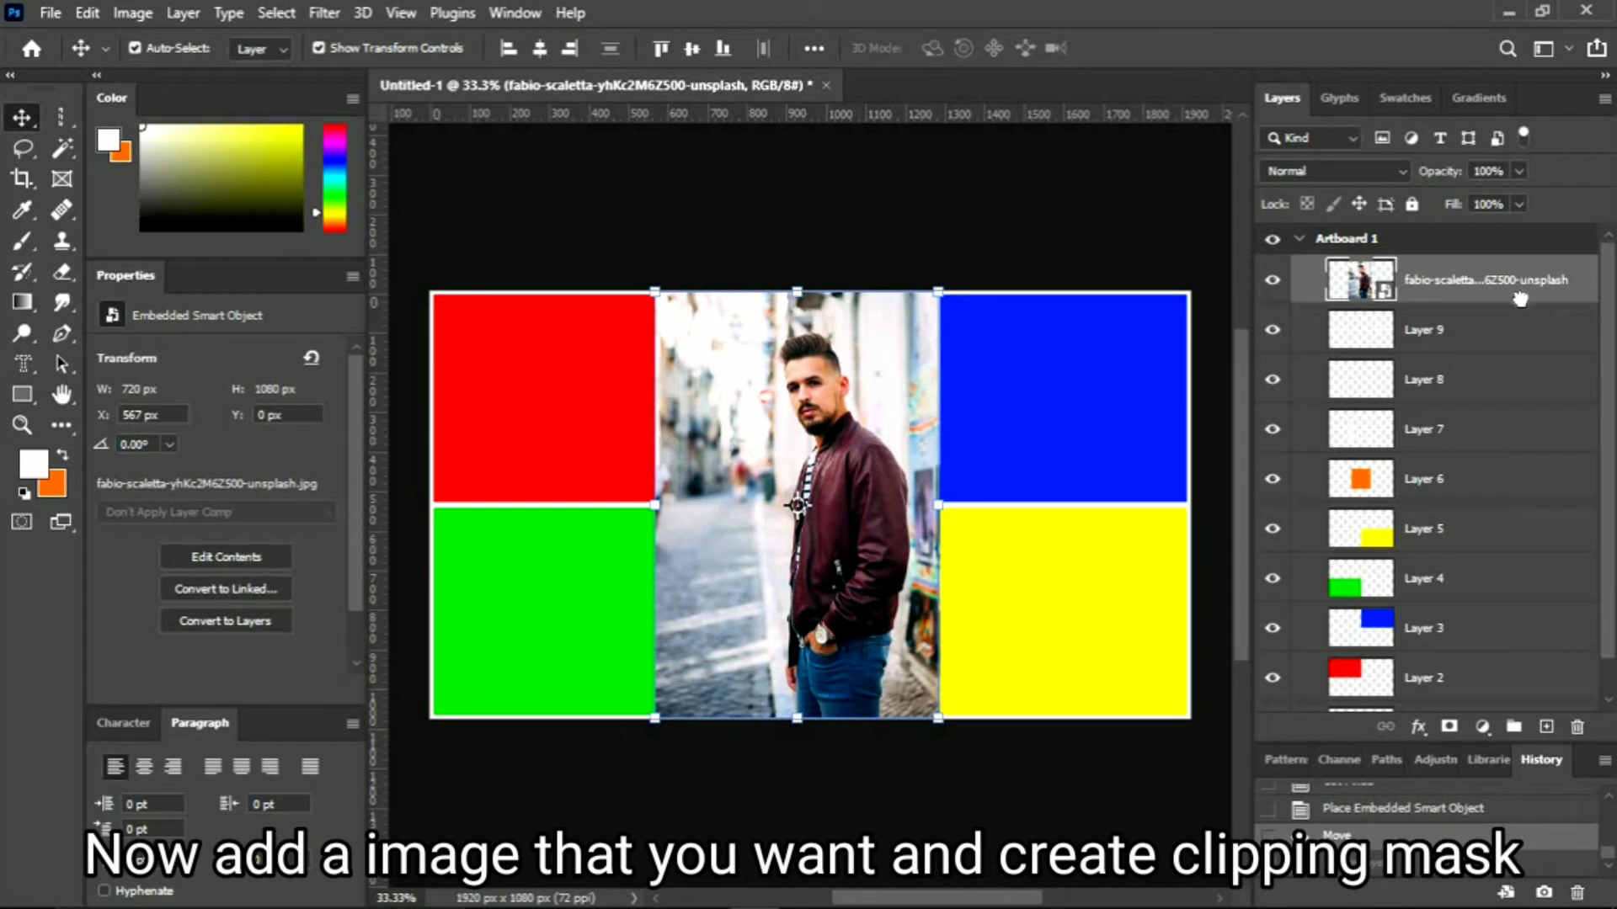
{"action": "left_click_drag", "start_coordinate": [1520, 299], "coordinate": [1364, 661]}
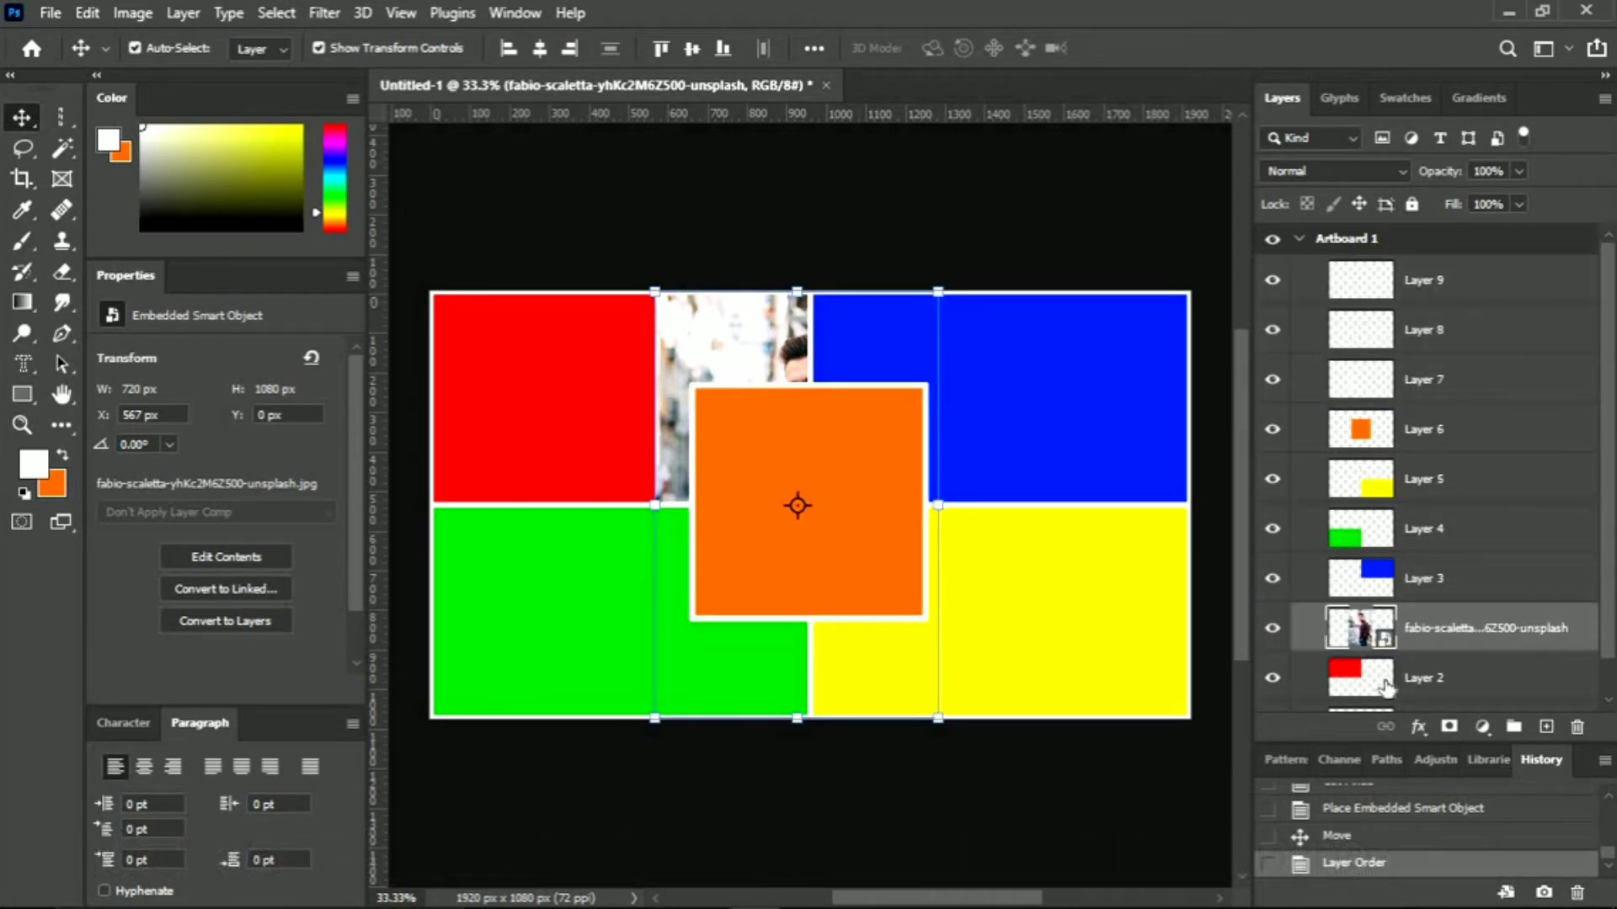
{"action": "right_click", "coordinate": [1434, 642]}
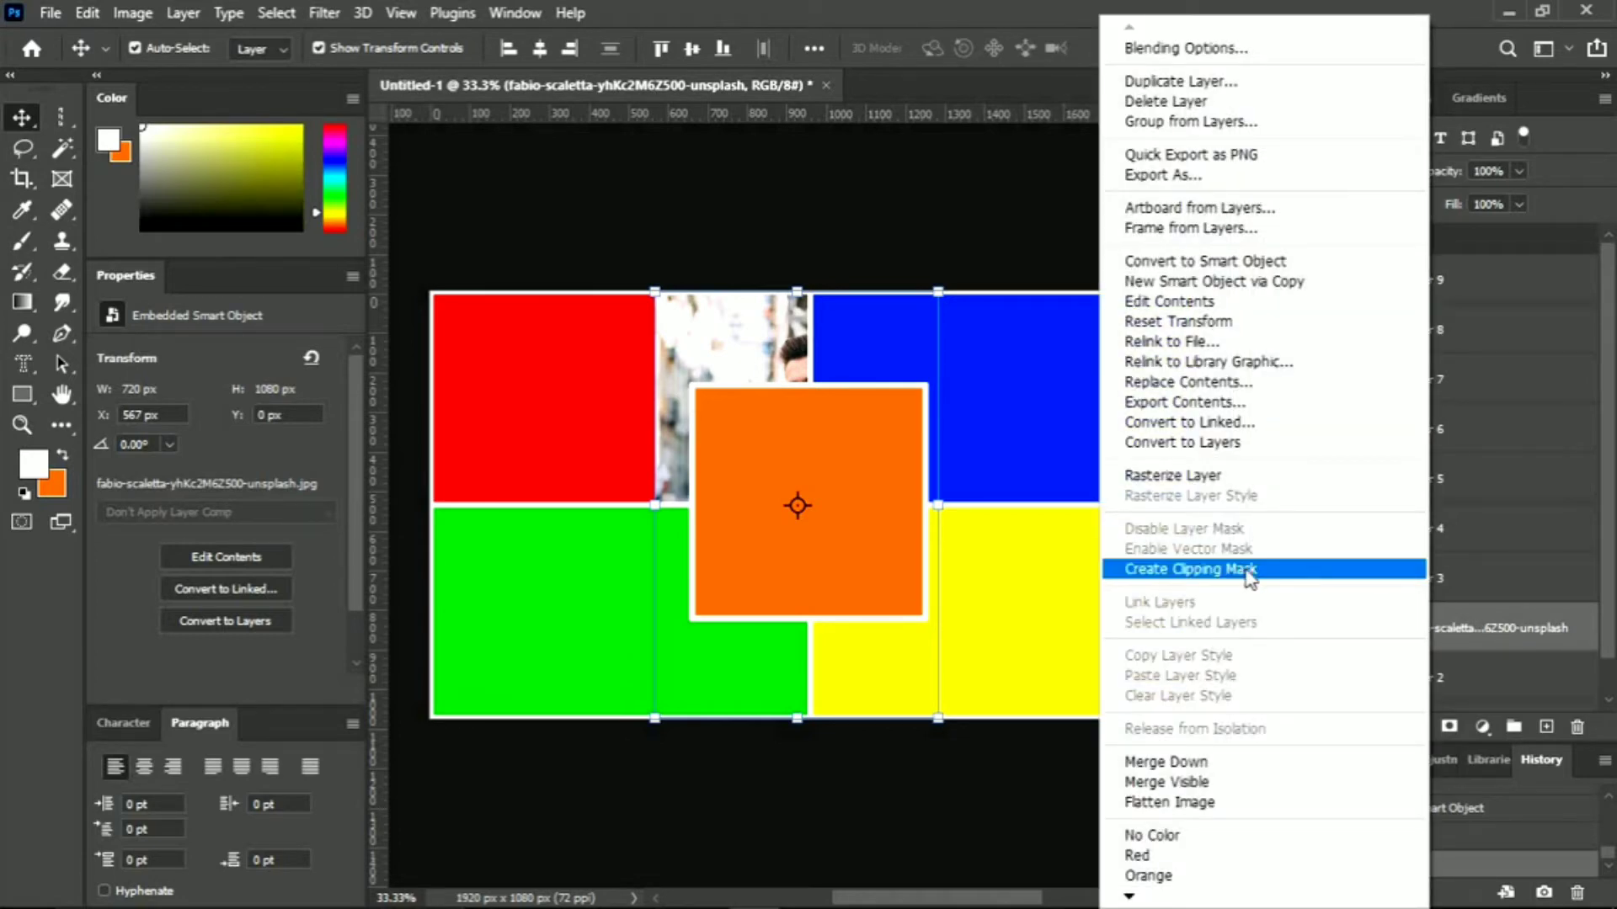
{"action": "left_click", "coordinate": [1328, 592]}
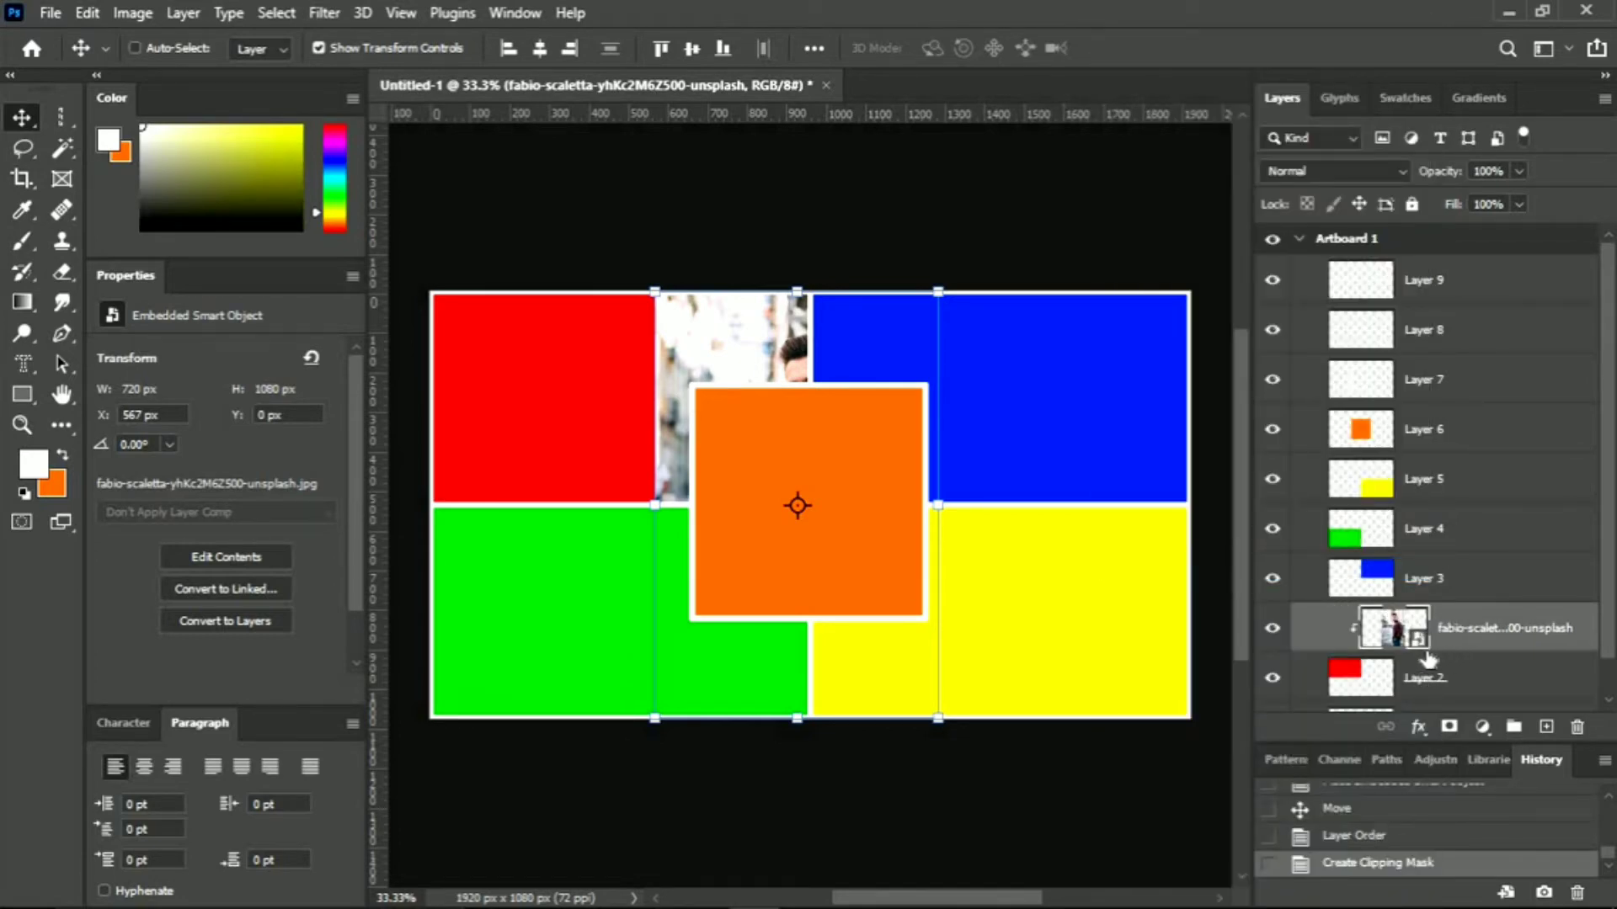
Stretch and shift the first photo to fill the red top-left frame
{"action": "left_click_drag", "start_coordinate": [589, 360], "coordinate": [564, 371]}
{"action": "left_click_drag", "start_coordinate": [787, 498], "coordinate": [810, 498]}
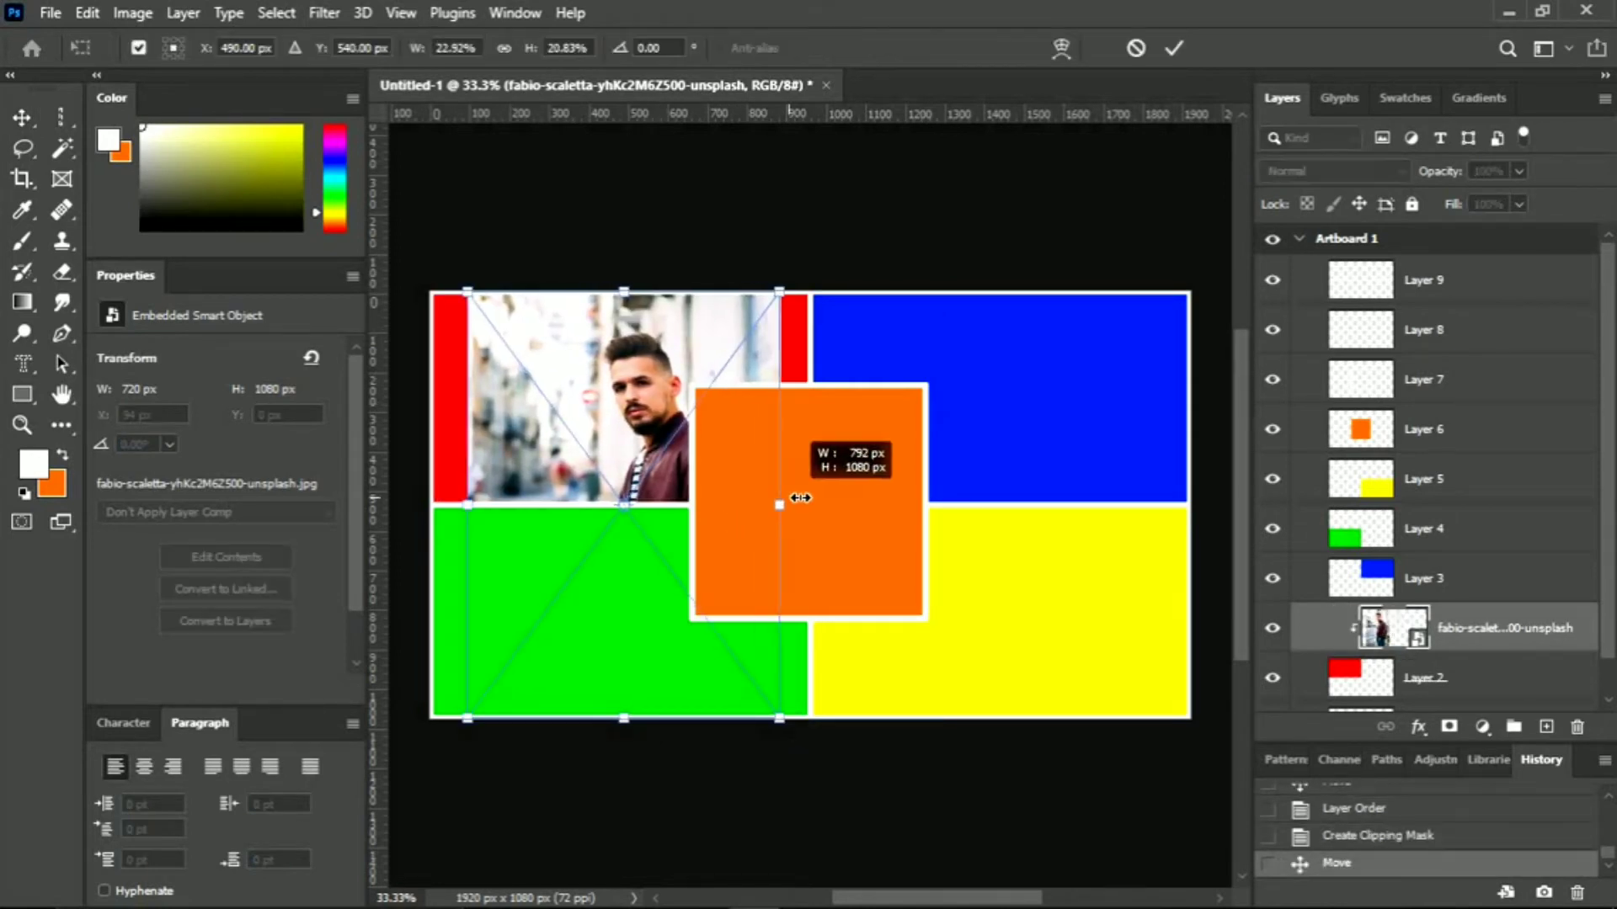
{"action": "left_click_drag", "start_coordinate": [466, 511], "coordinate": [431, 509]}
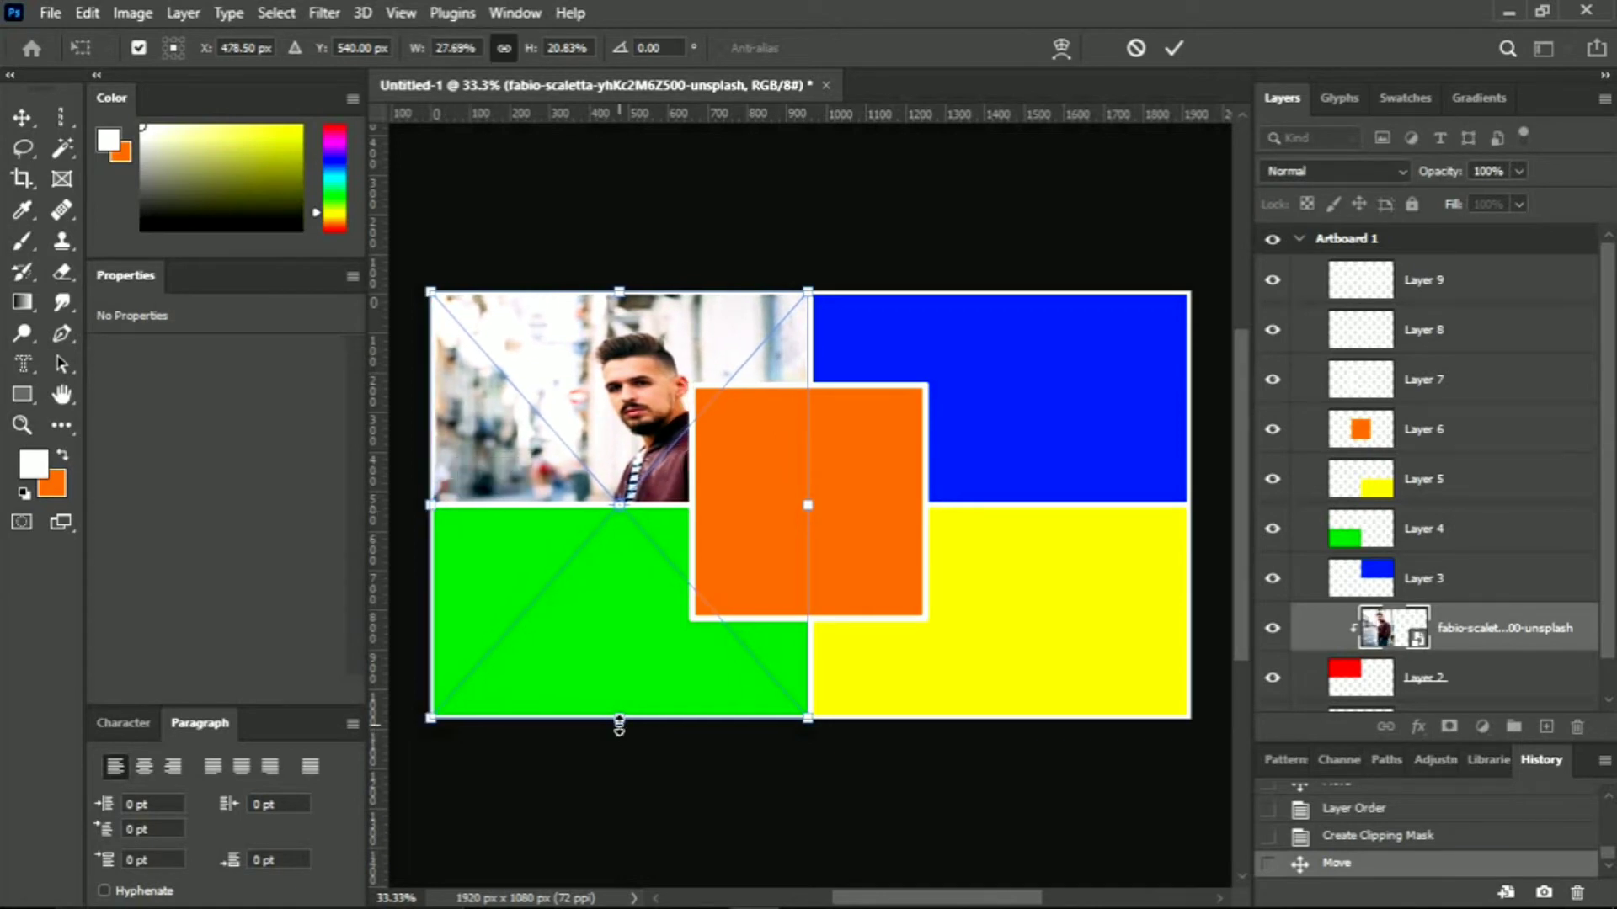
{"action": "left_click_drag", "start_coordinate": [620, 718], "coordinate": [620, 762]}
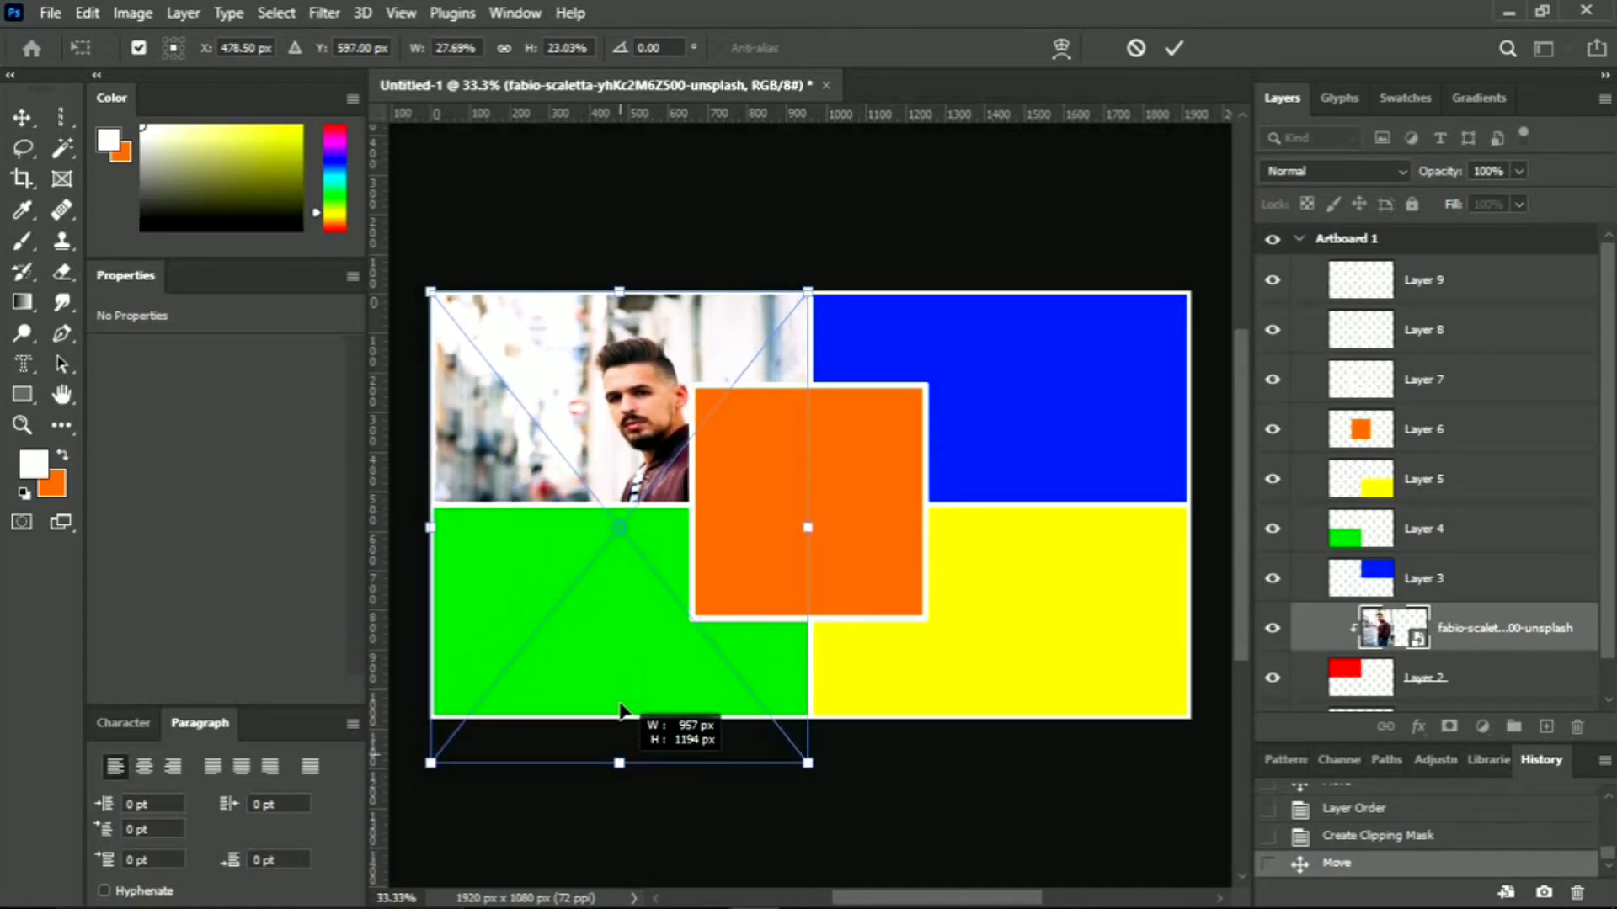
{"action": "left_click_drag", "start_coordinate": [604, 601], "coordinate": [605, 575]}
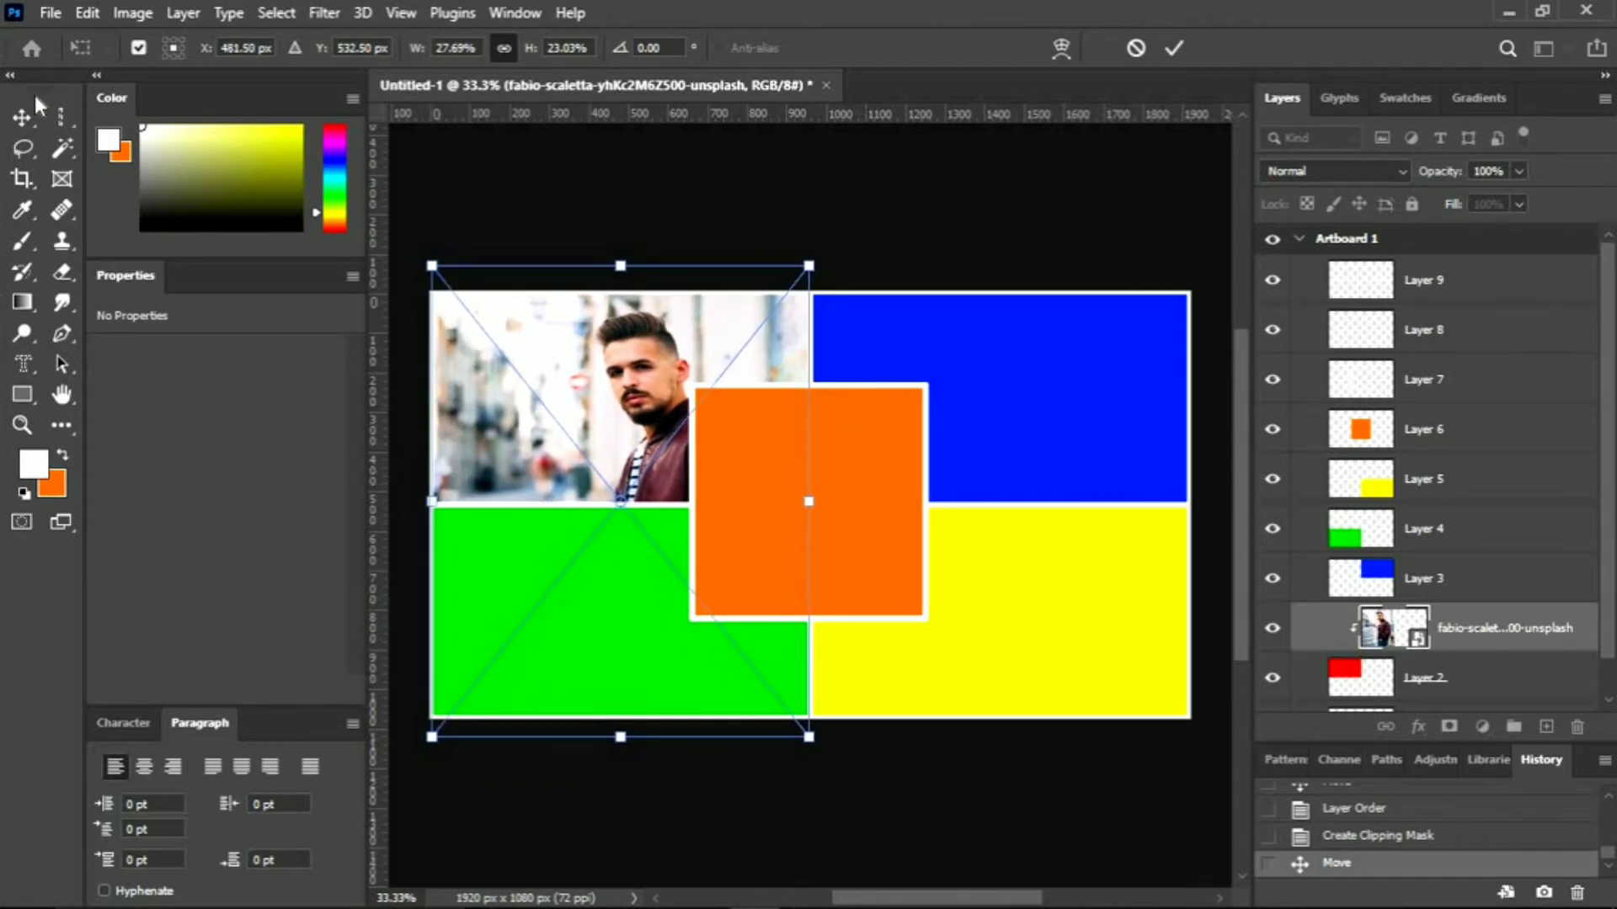
{"action": "left_click", "coordinate": [560, 207]}
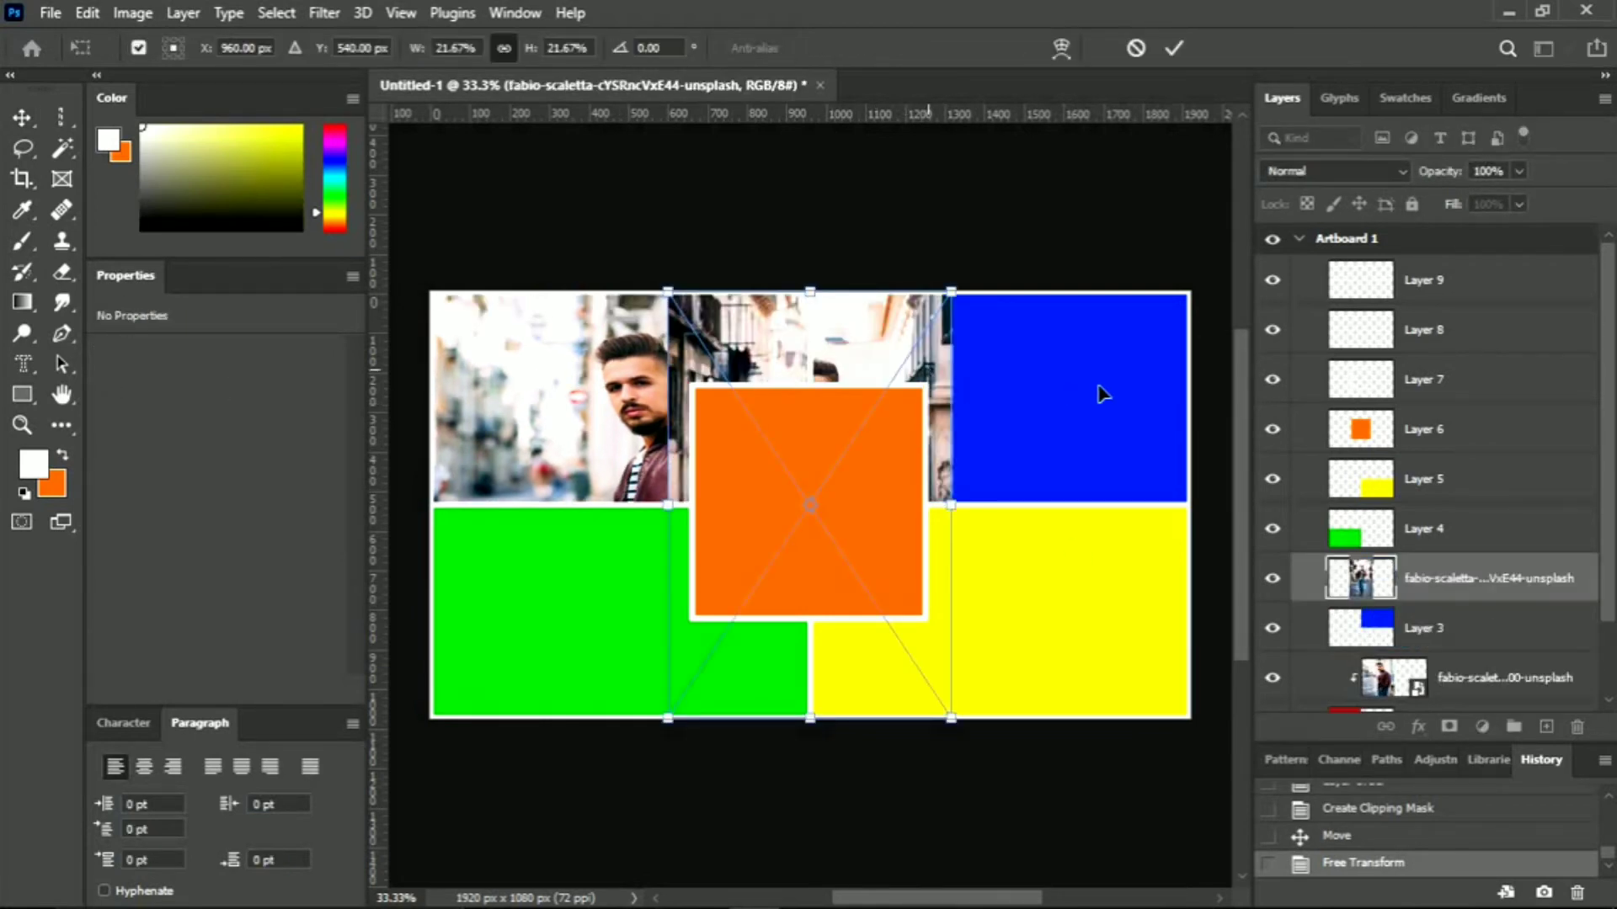
Move the second photo to the top-right quadrant, clip it to blue Layer 3, and scale it to fill
{"action": "left_click_drag", "start_coordinate": [1104, 394], "coordinate": [1293, 391]}
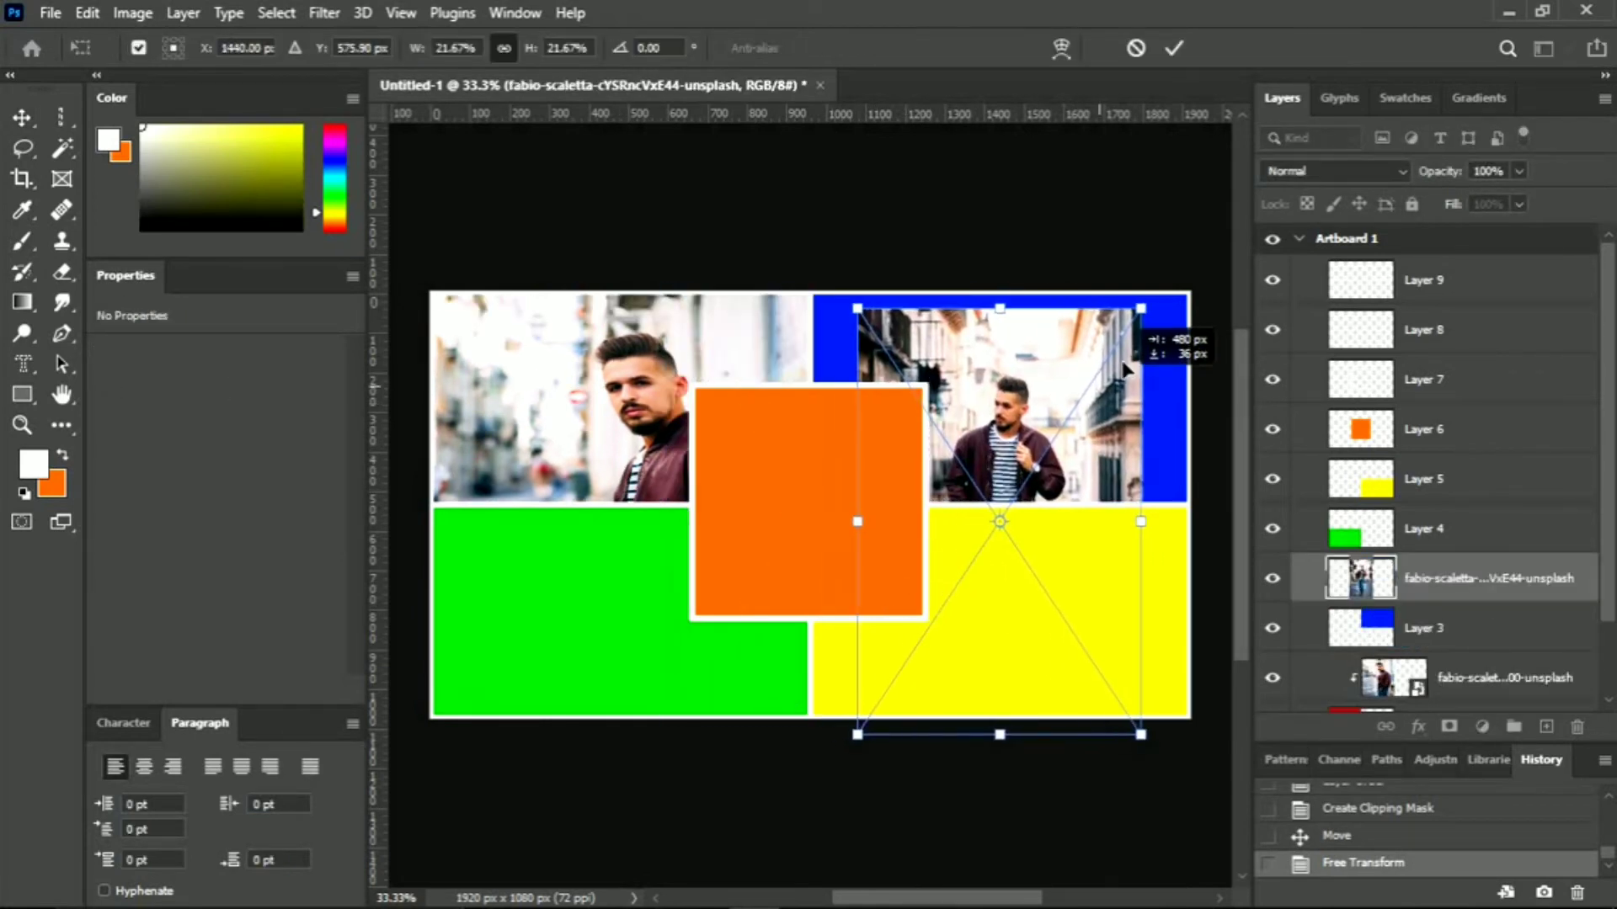
{"action": "left_click", "coordinate": [1427, 597], "text": "alt"}
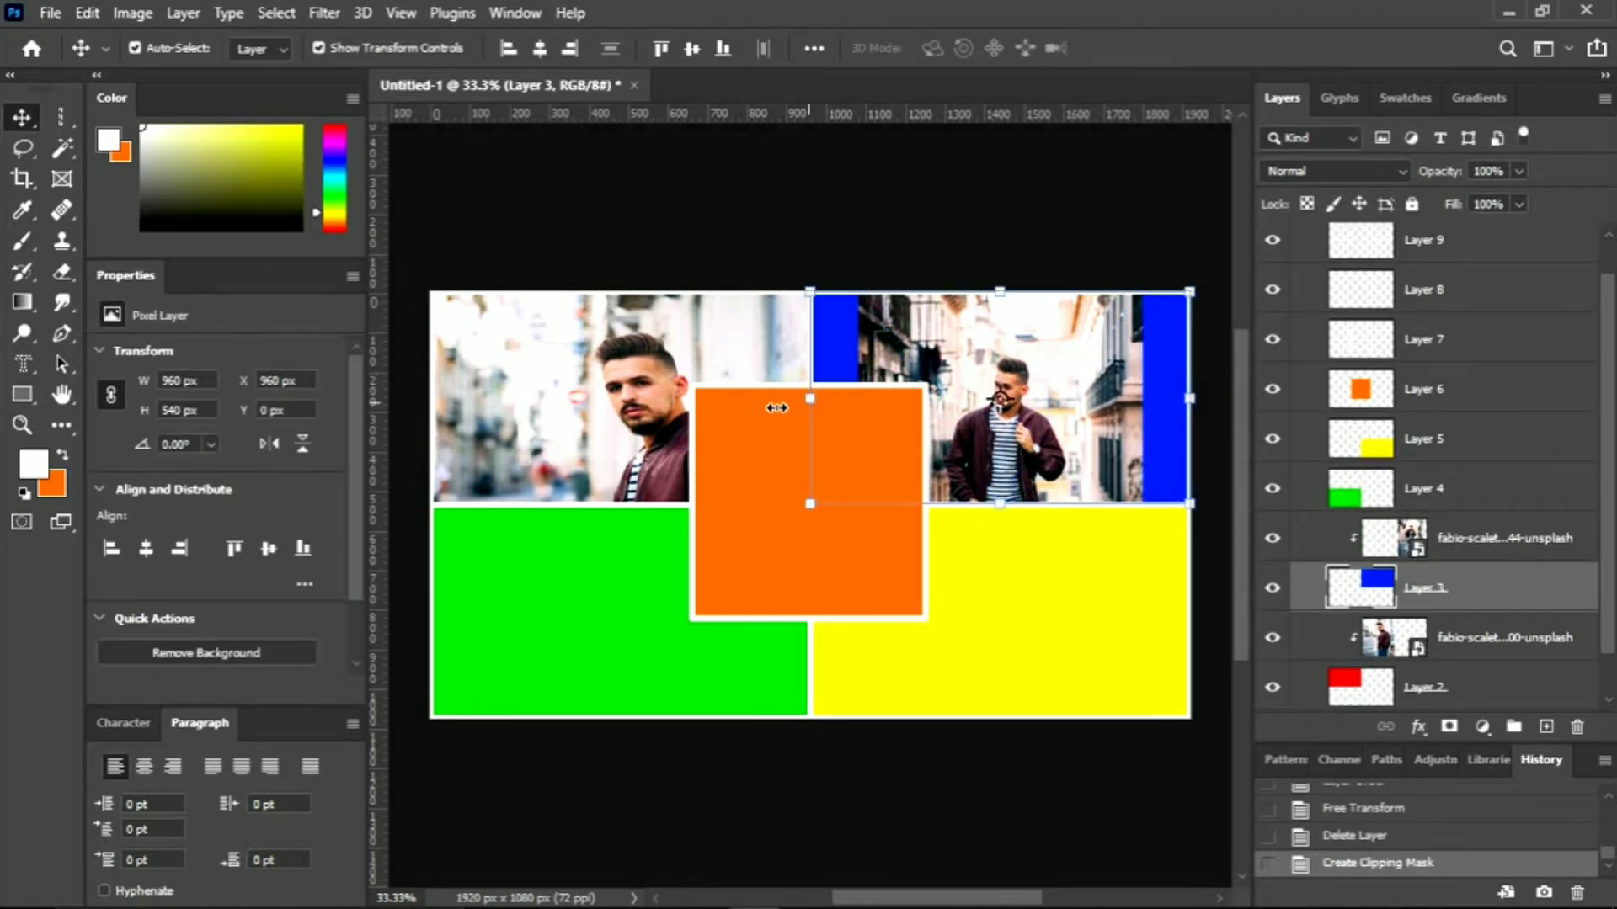
{"action": "key", "text": "alt+bracketright"}
{"action": "left_click_drag", "start_coordinate": [857, 501], "coordinate": [776, 501]}
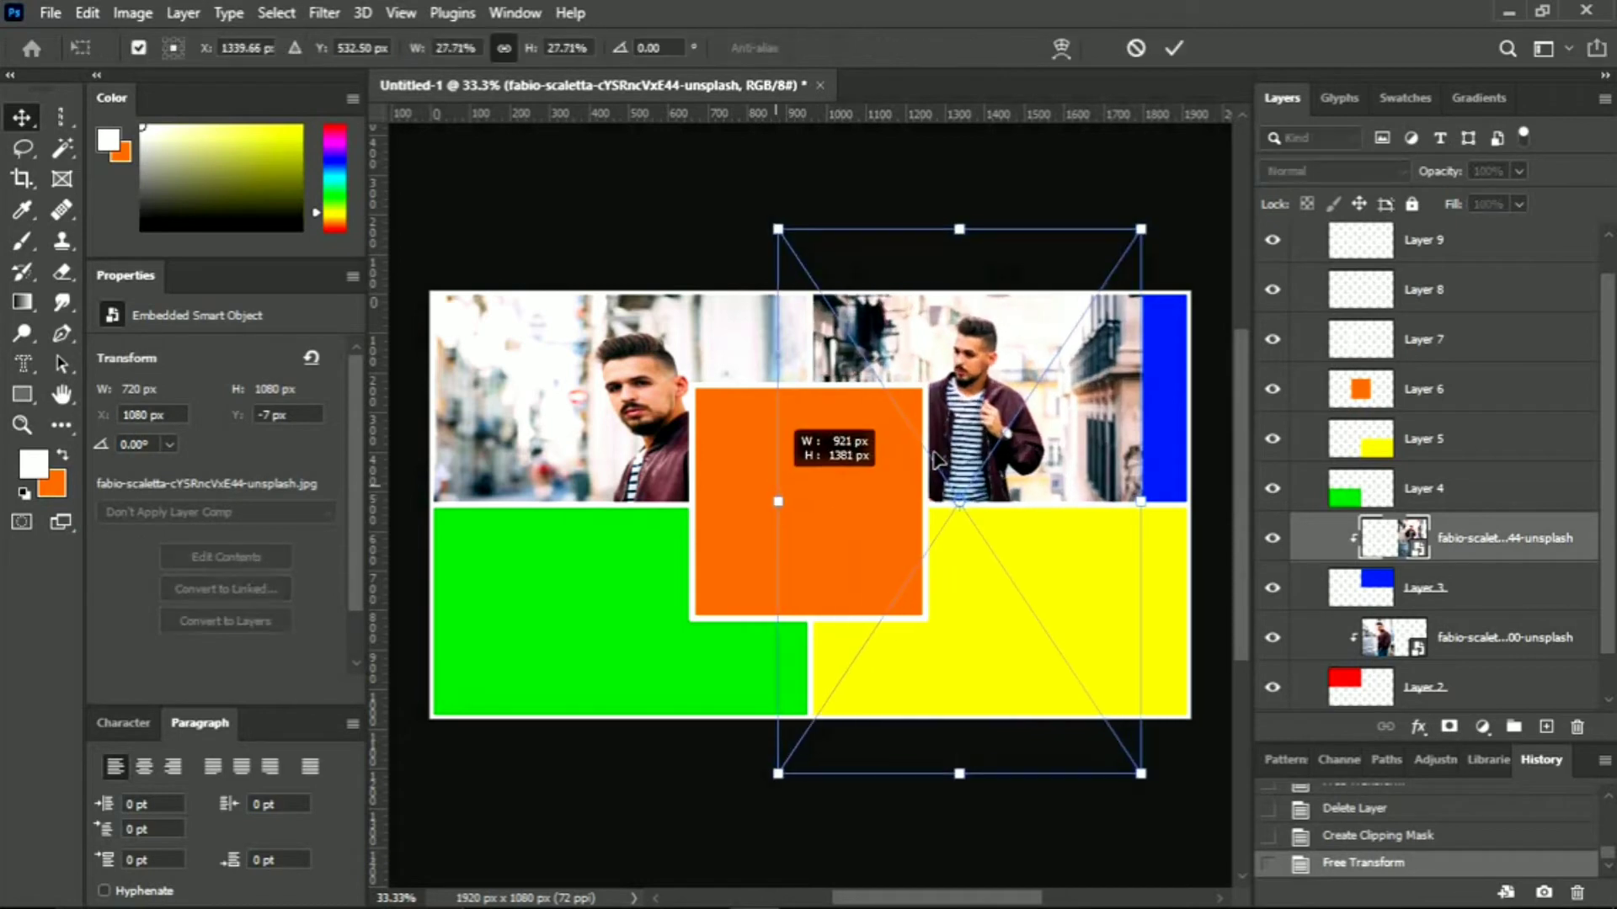
{"action": "left_click_drag", "start_coordinate": [1184, 510], "coordinate": [1189, 514]}
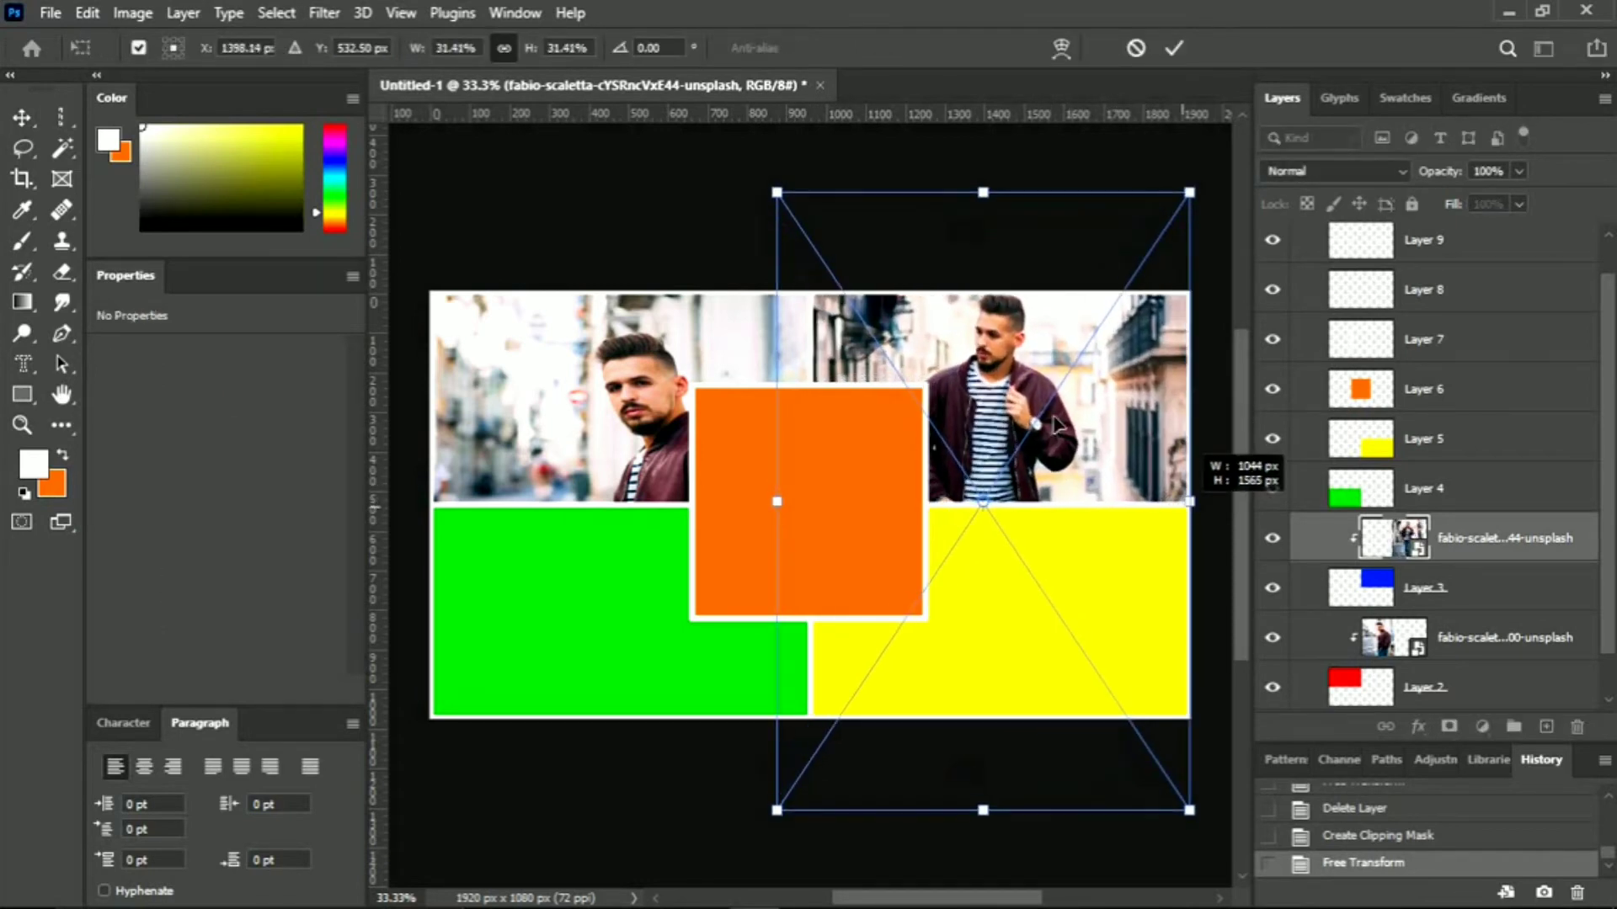
{"action": "left_click_drag", "start_coordinate": [1090, 443], "coordinate": [1091, 478]}
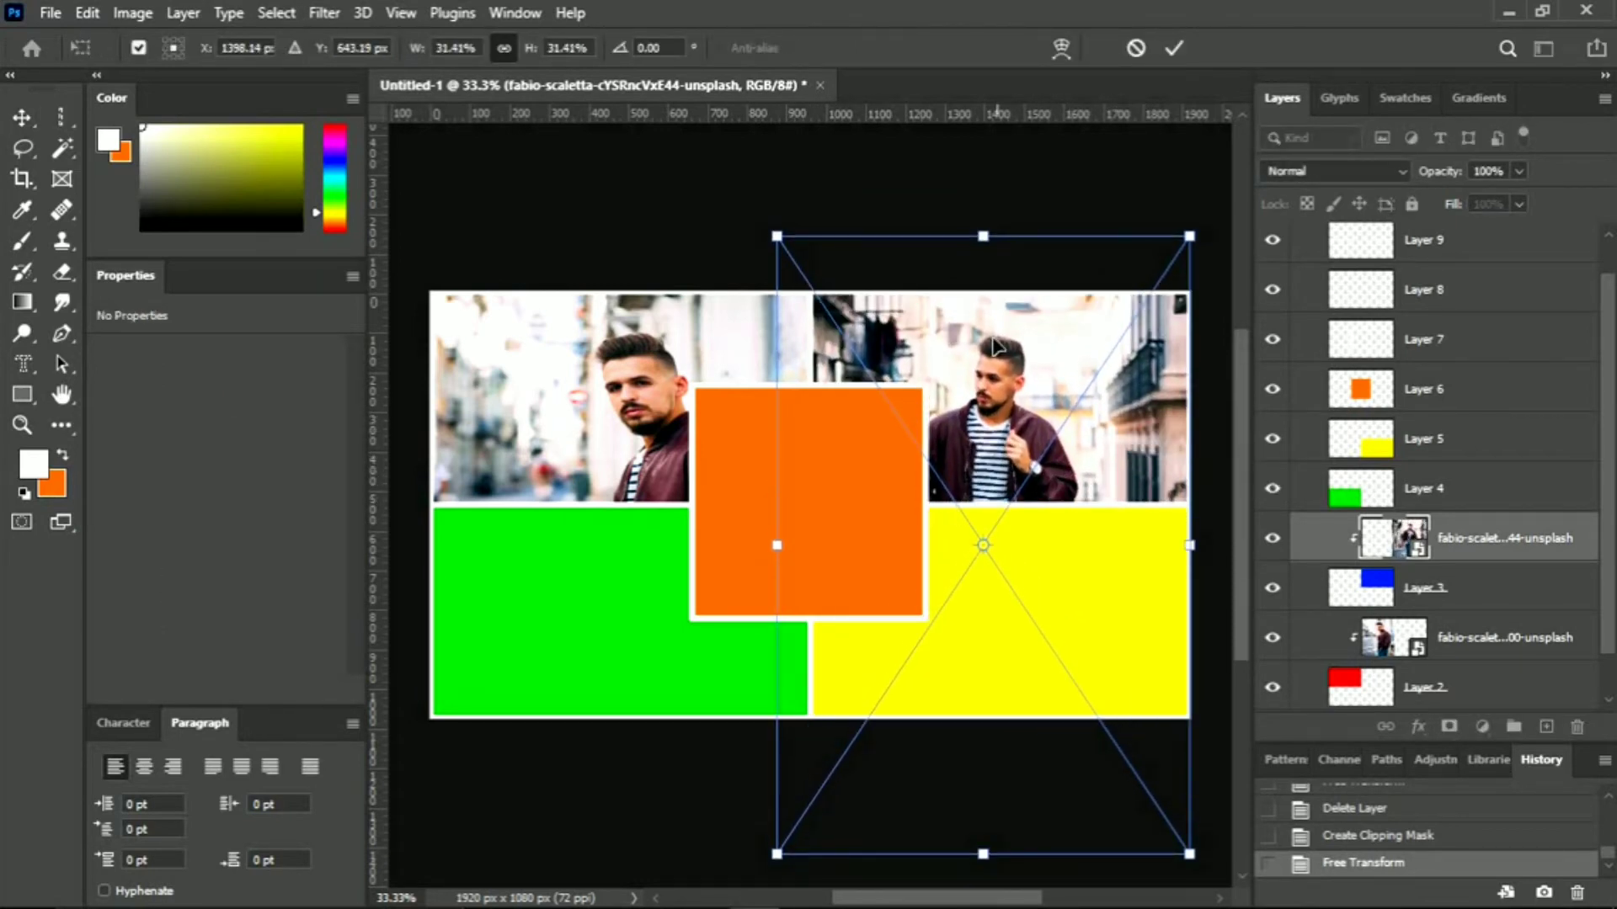
{"action": "key", "text": "Return"}
{"action": "left_click", "coordinate": [1040, 209]}
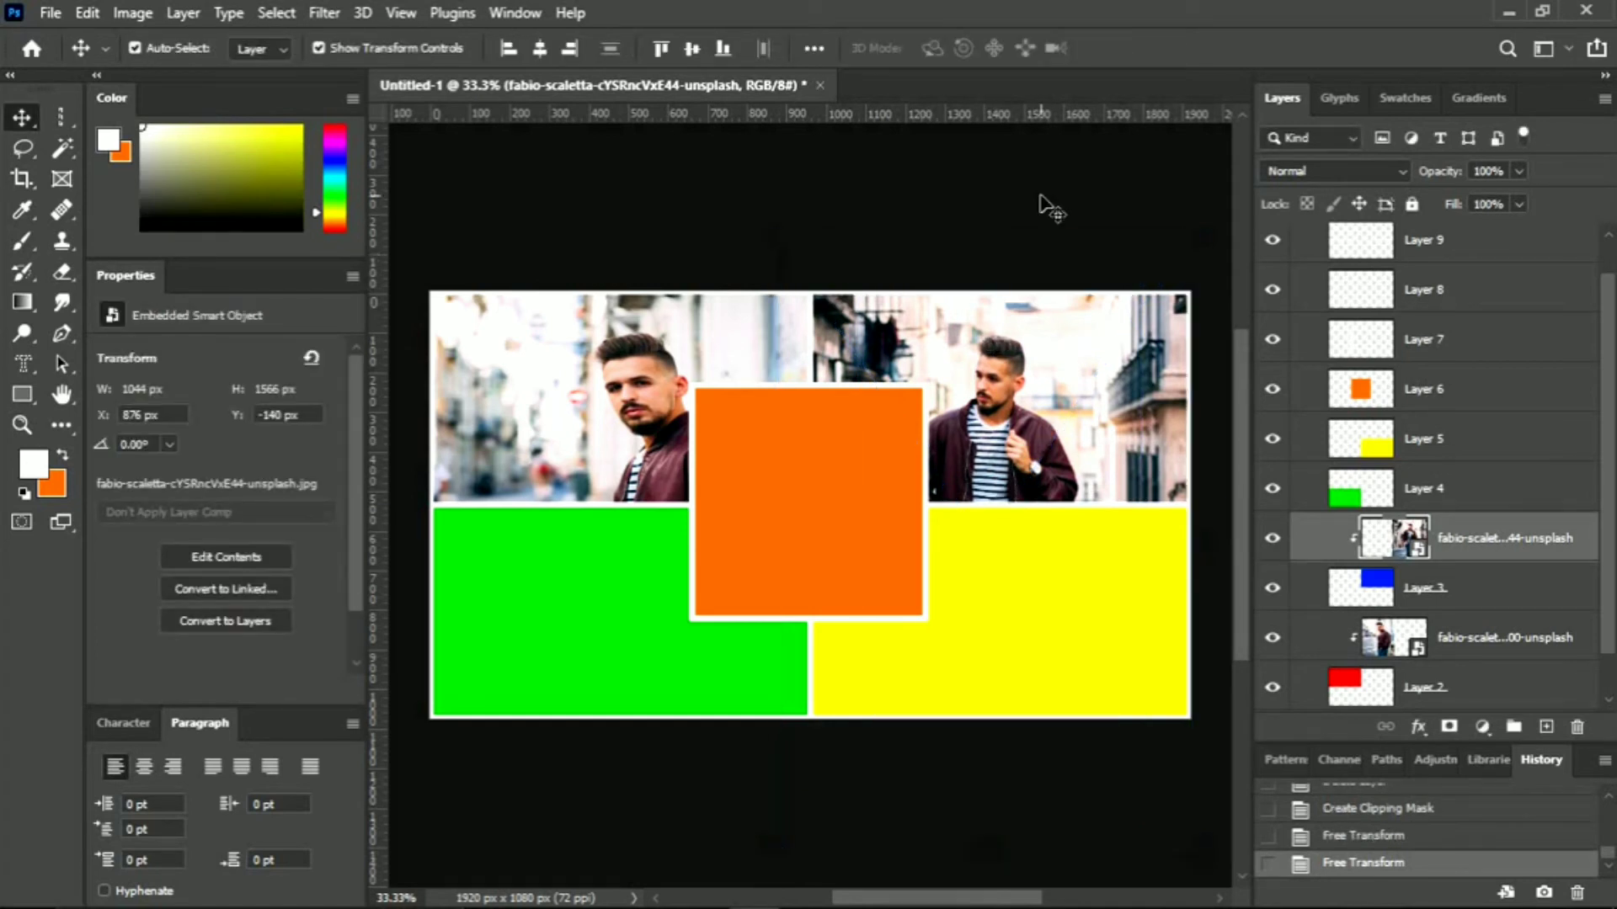
{"action": "left_click", "coordinate": [1419, 492]}
Place the seated-man photo above Layer 4, clip it, and scale it to fill the bottom-left quadrant
{"action": "left_click_drag", "start_coordinate": [1511, 1], "coordinate": [572, 808]}
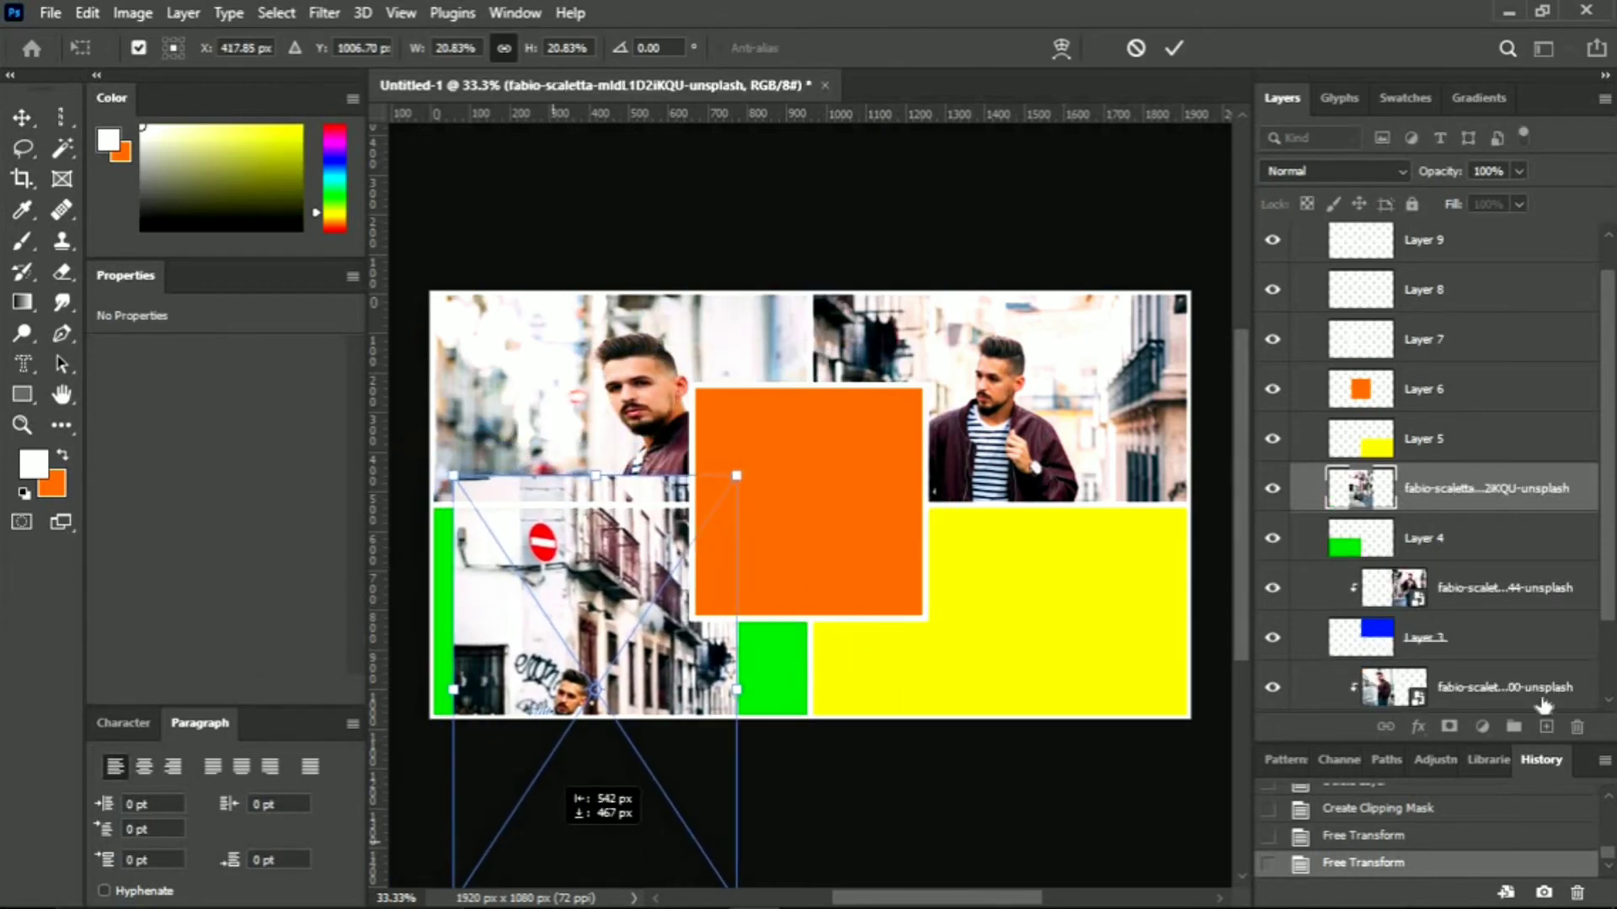
{"action": "left_click", "coordinate": [1422, 510], "text": "alt"}
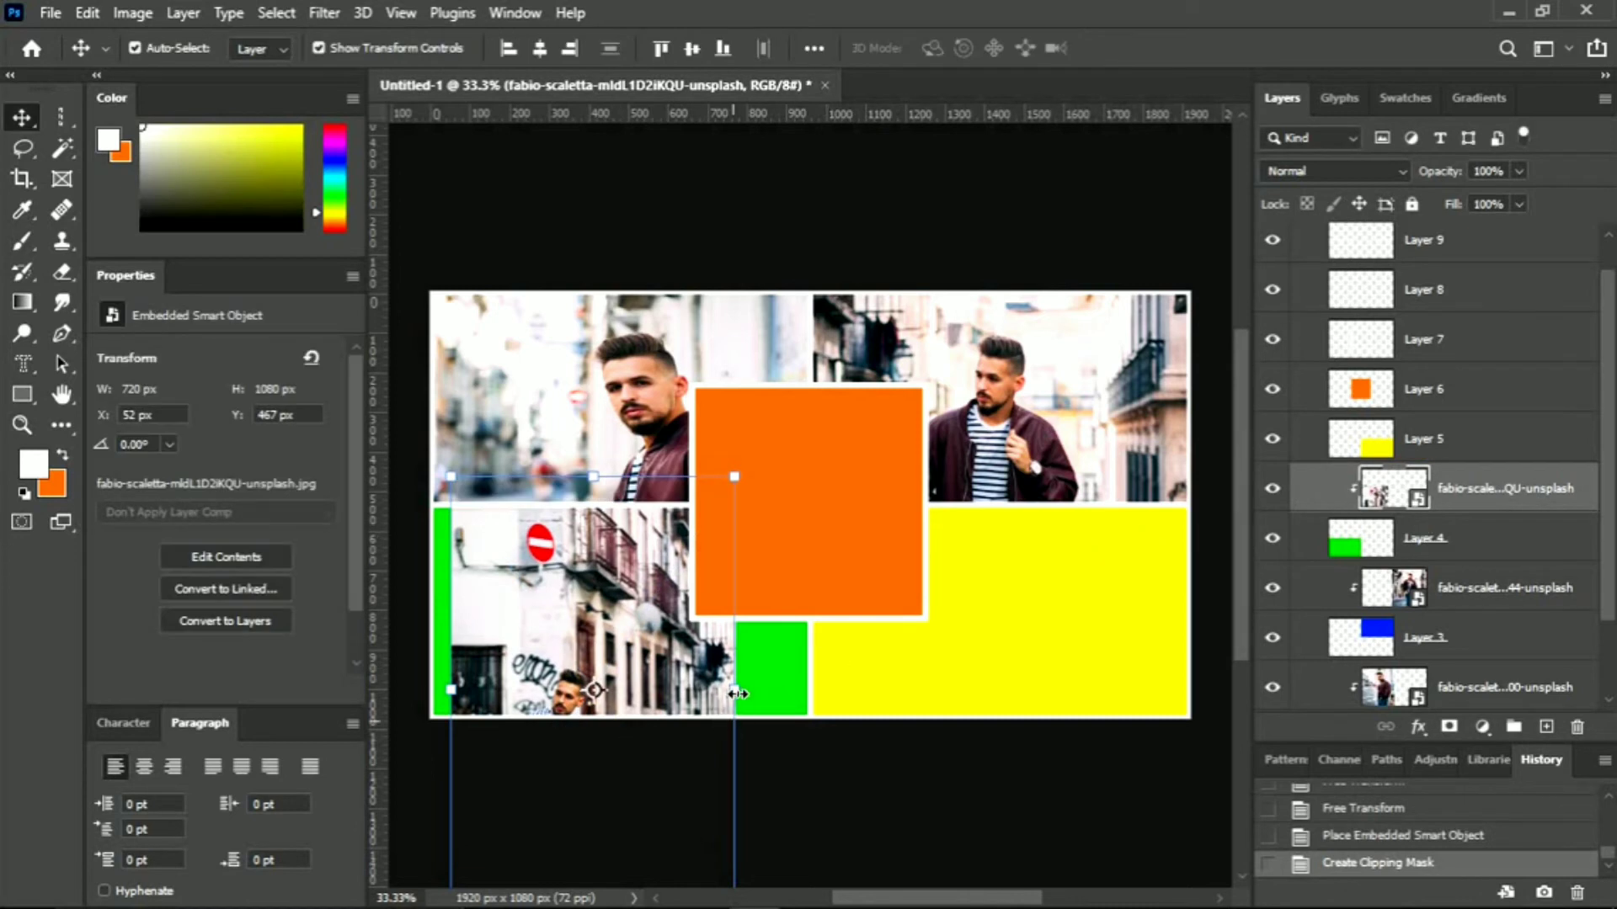
{"action": "left_click_drag", "start_coordinate": [767, 691], "coordinate": [821, 645]}
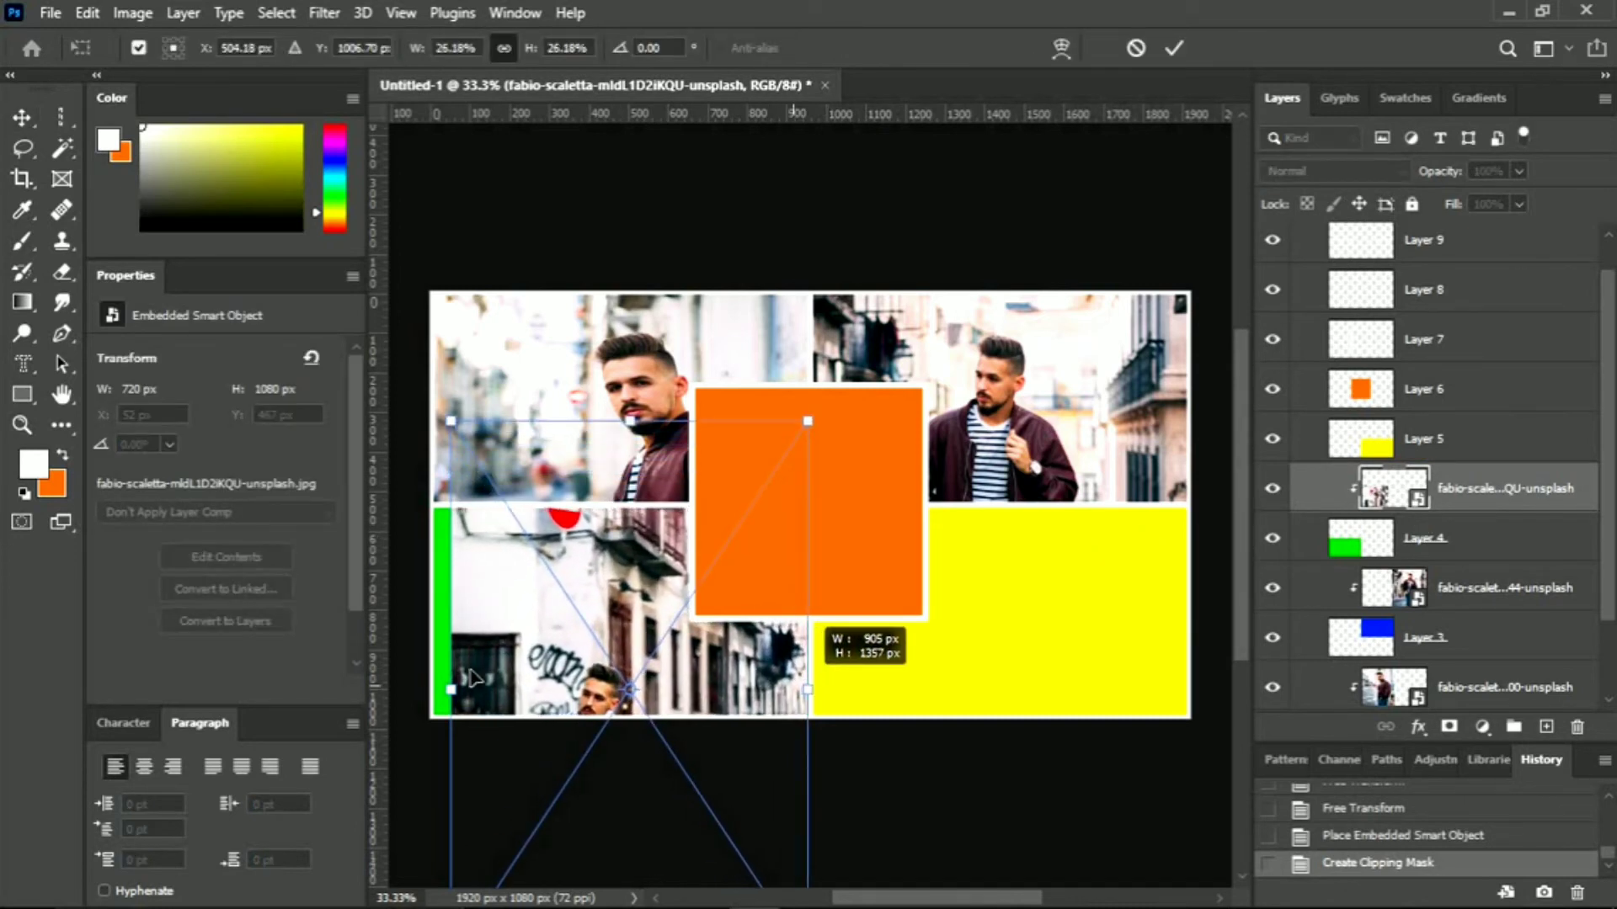
{"action": "mouse_move", "coordinate": [439, 688]}
{"action": "left_mouse_down"}
{"action": "mouse_move", "coordinate": [421, 688]}
{"action": "mouse_move", "coordinate": [458, 687]}
{"action": "left_mouse_up"}
{"action": "left_click_drag", "start_coordinate": [632, 654], "coordinate": [632, 566]}
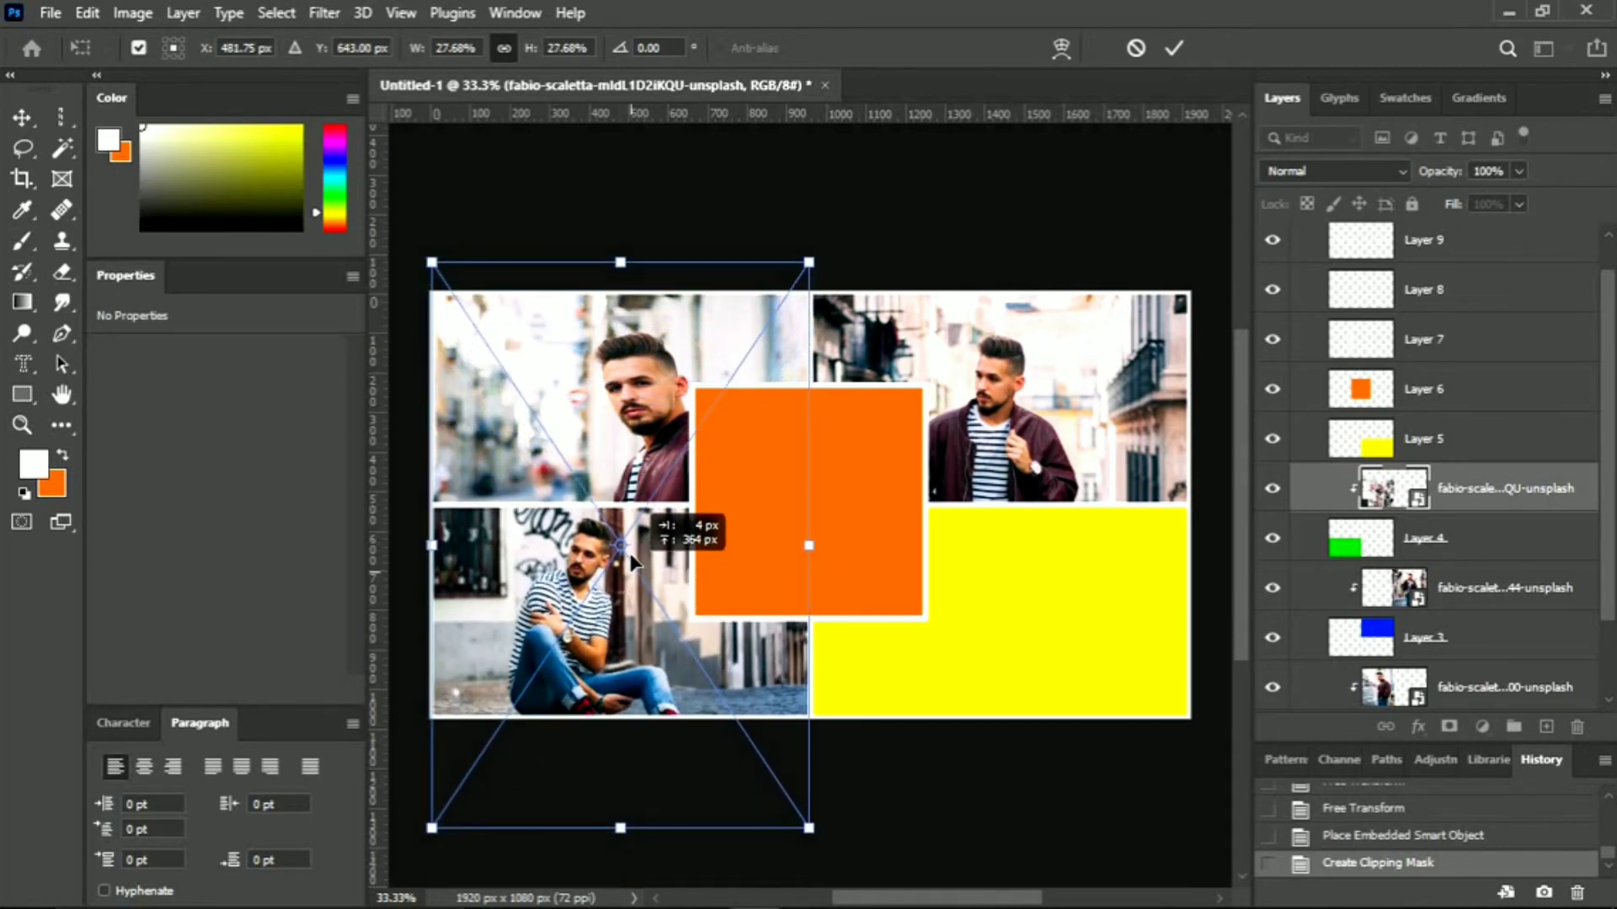
{"action": "left_click_drag", "start_coordinate": [642, 623], "coordinate": [643, 622]}
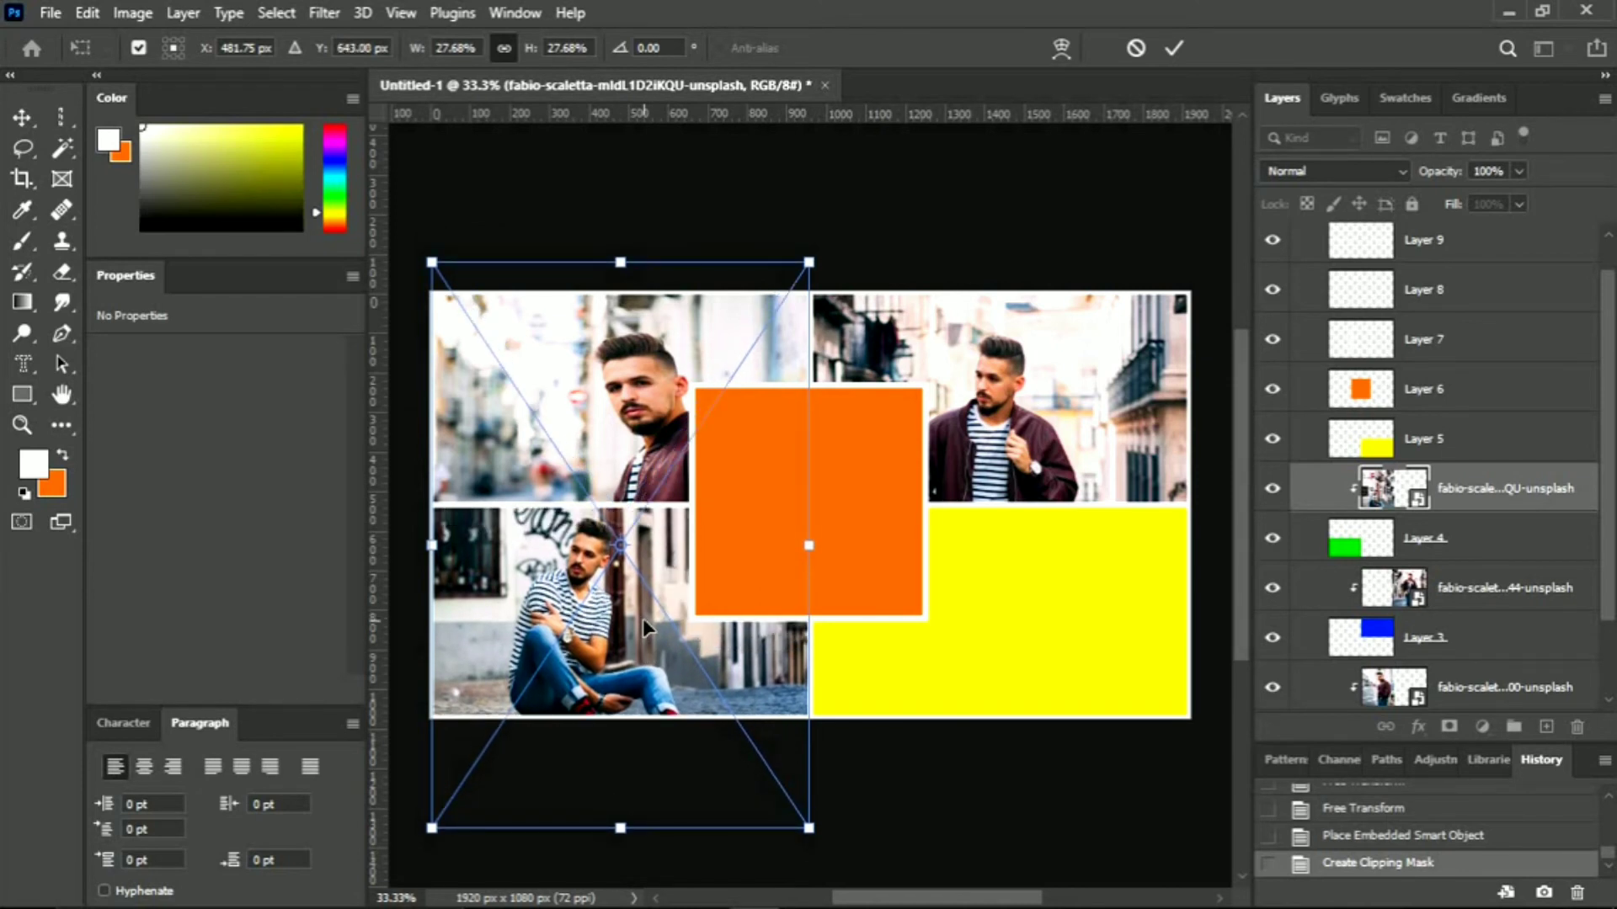
{"action": "key", "text": "Return"}
{"action": "left_click", "coordinate": [903, 849]}
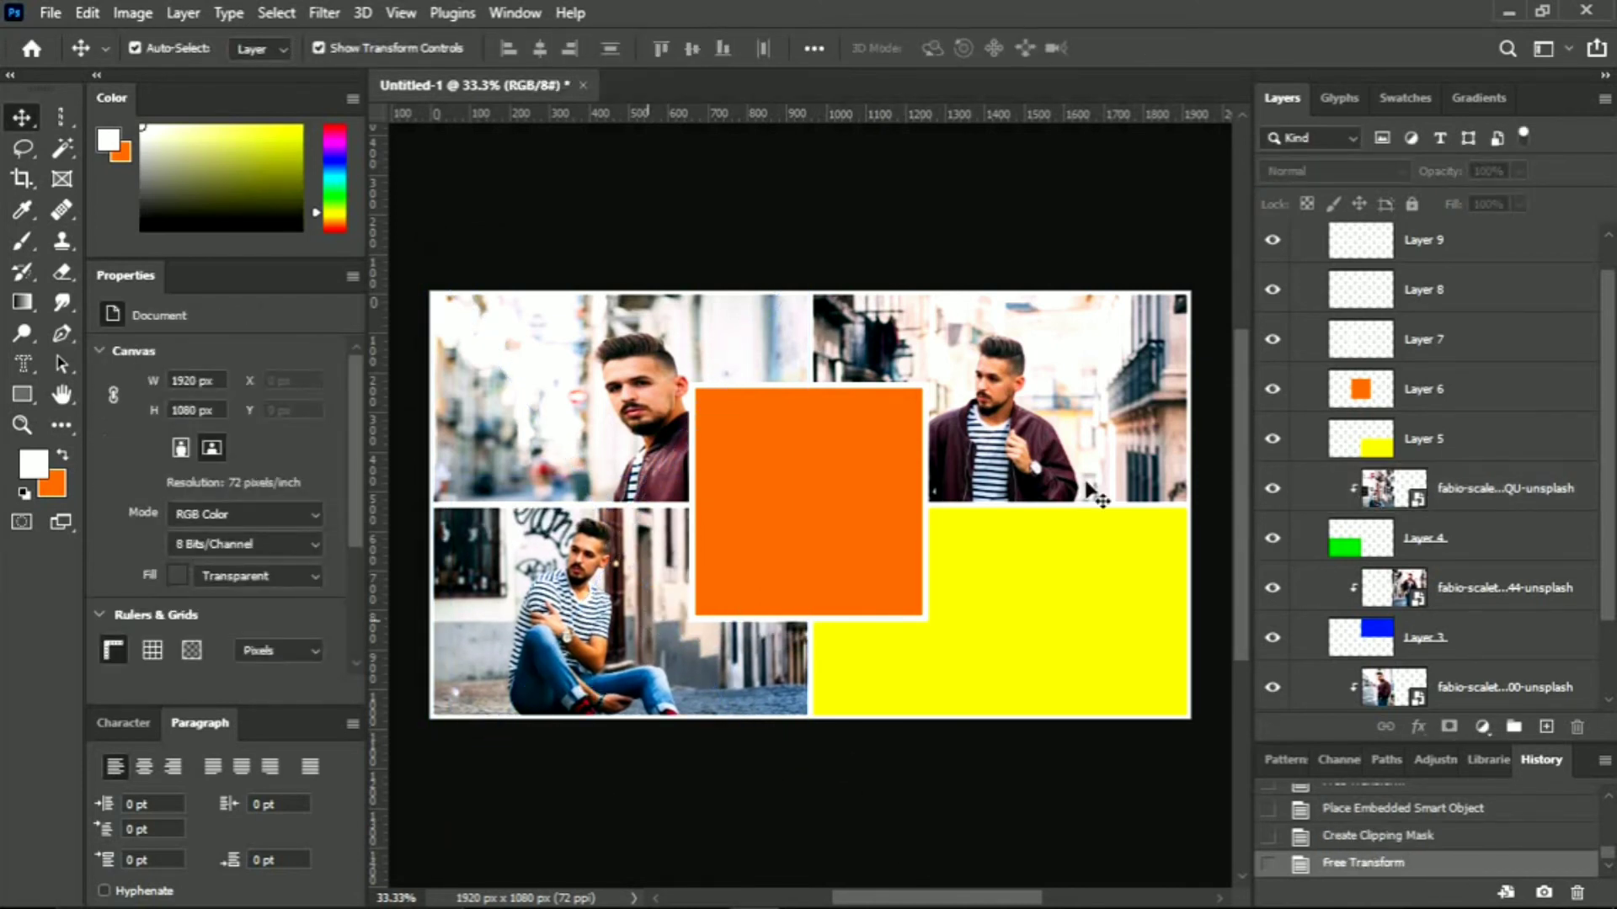
Clip the hand-on-chin photo to yellow Layer 5 and scale it to fill the bottom-right quadrant
{"action": "left_click", "coordinate": [1432, 444]}
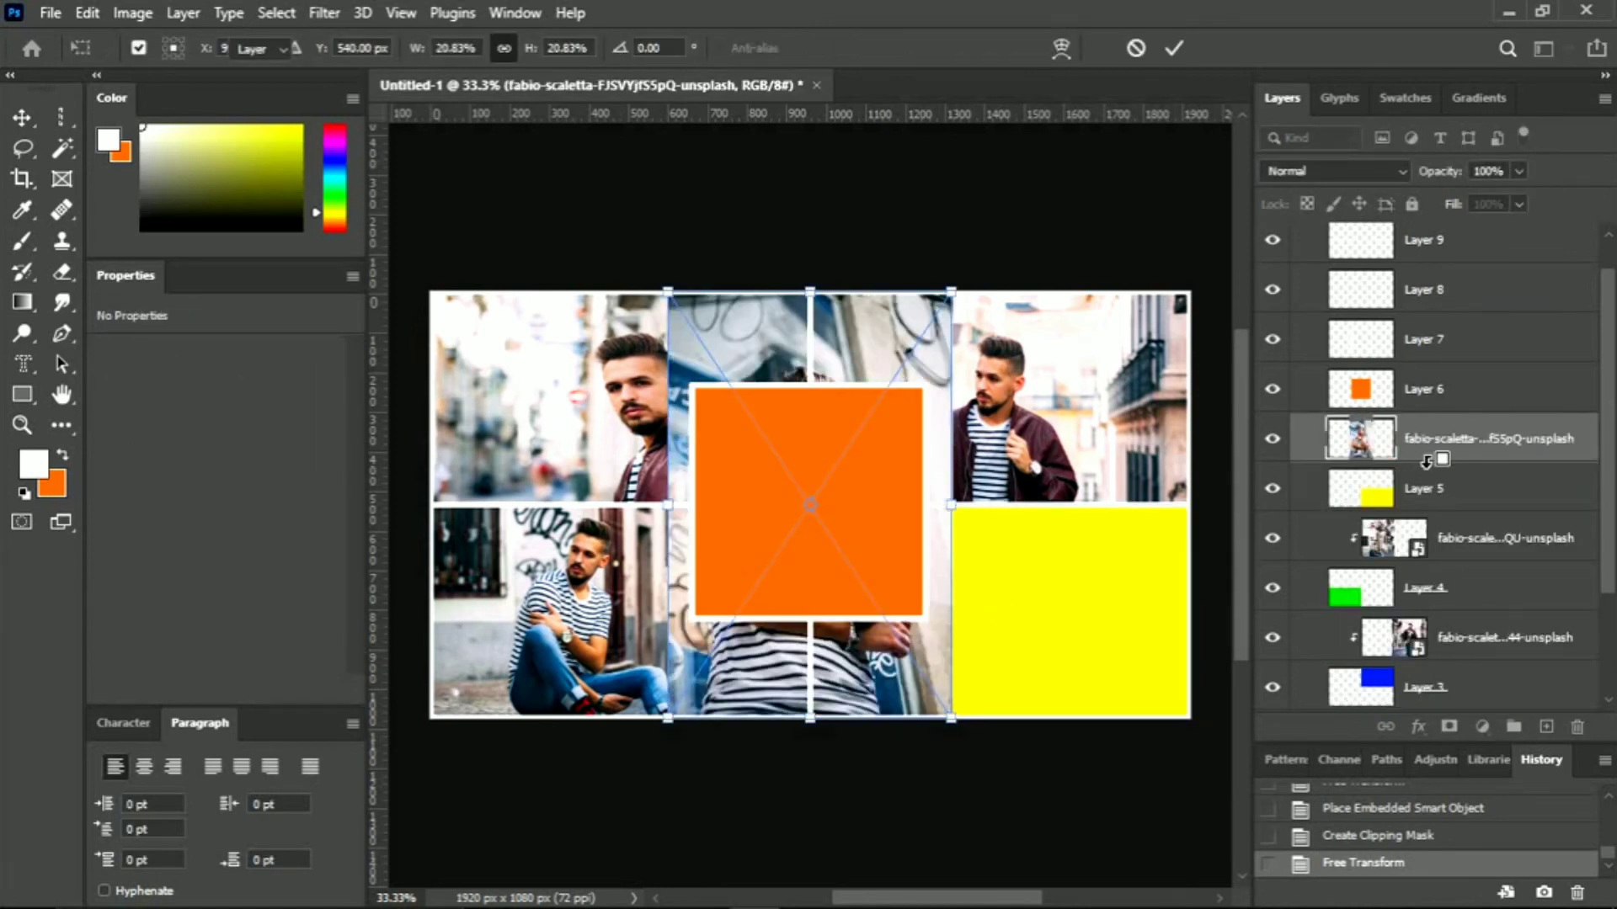
{"action": "left_click", "coordinate": [1423, 463], "text": "alt"}
{"action": "left_click_drag", "start_coordinate": [914, 678], "coordinate": [1113, 779]}
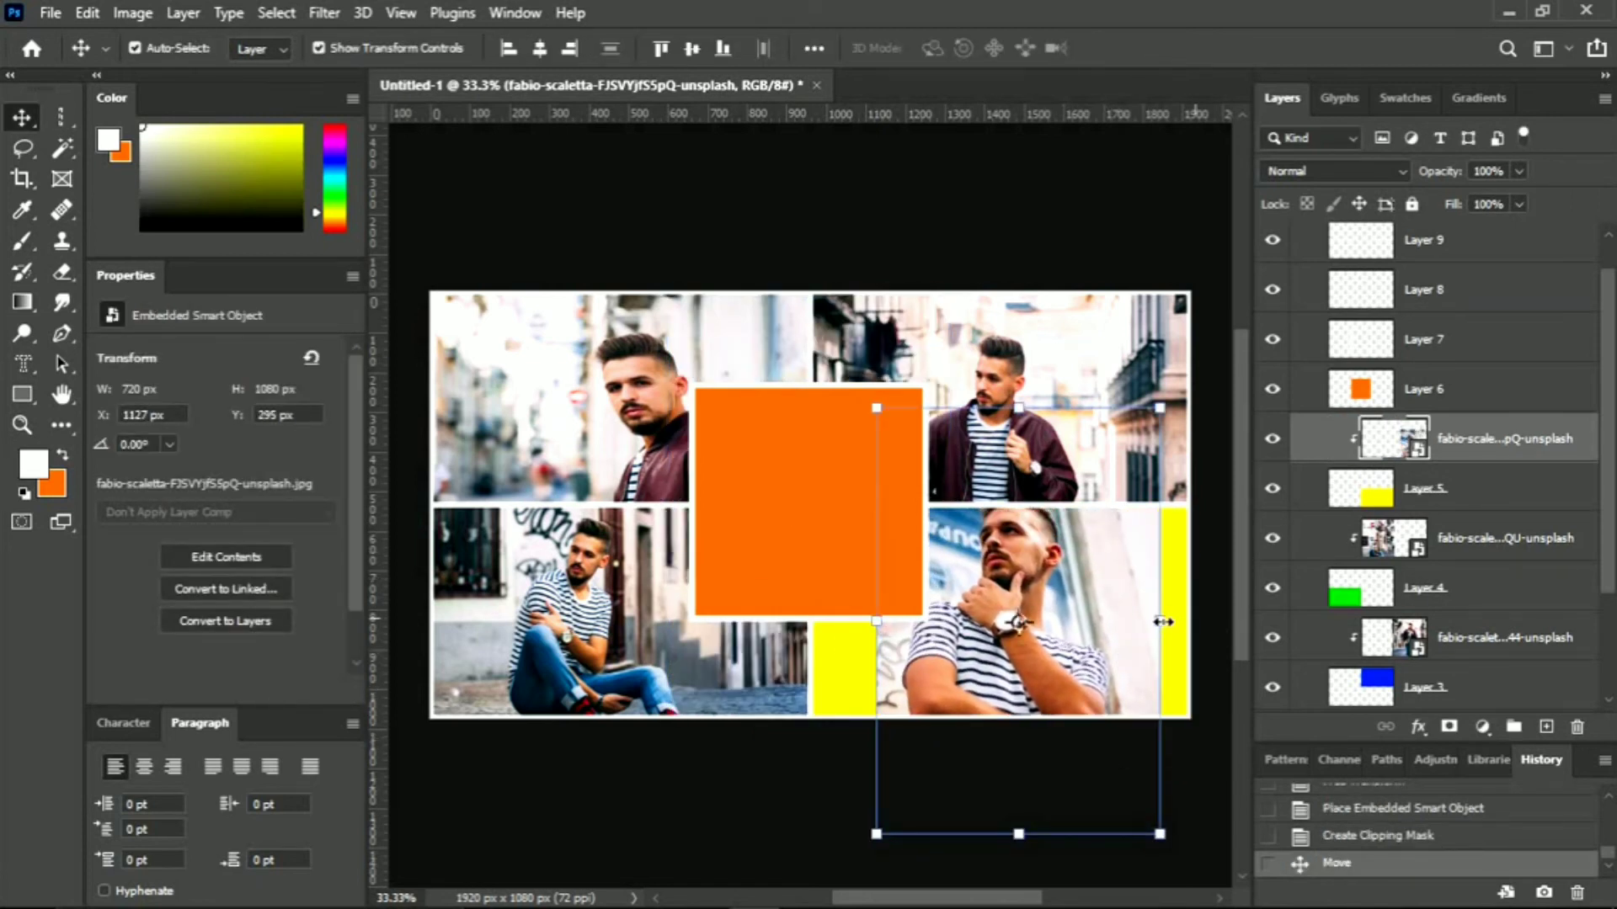
{"action": "left_click_drag", "start_coordinate": [1162, 620], "coordinate": [1190, 621]}
{"action": "left_click_drag", "start_coordinate": [838, 638], "coordinate": [772, 638]}
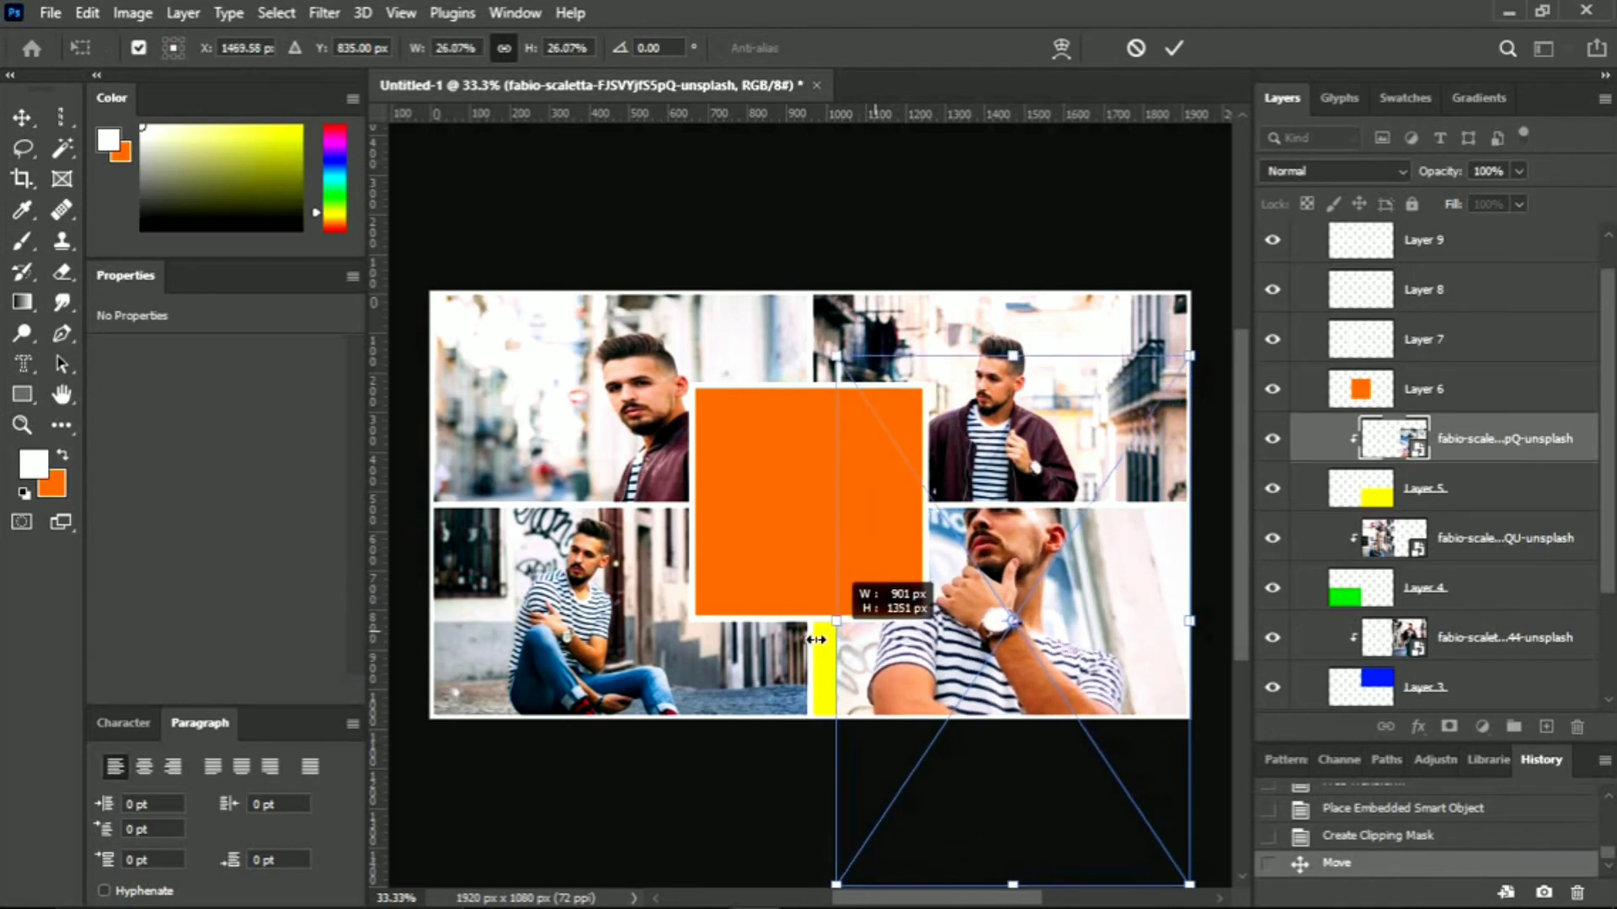
{"action": "left_click_drag", "start_coordinate": [1095, 631], "coordinate": [1090, 716]}
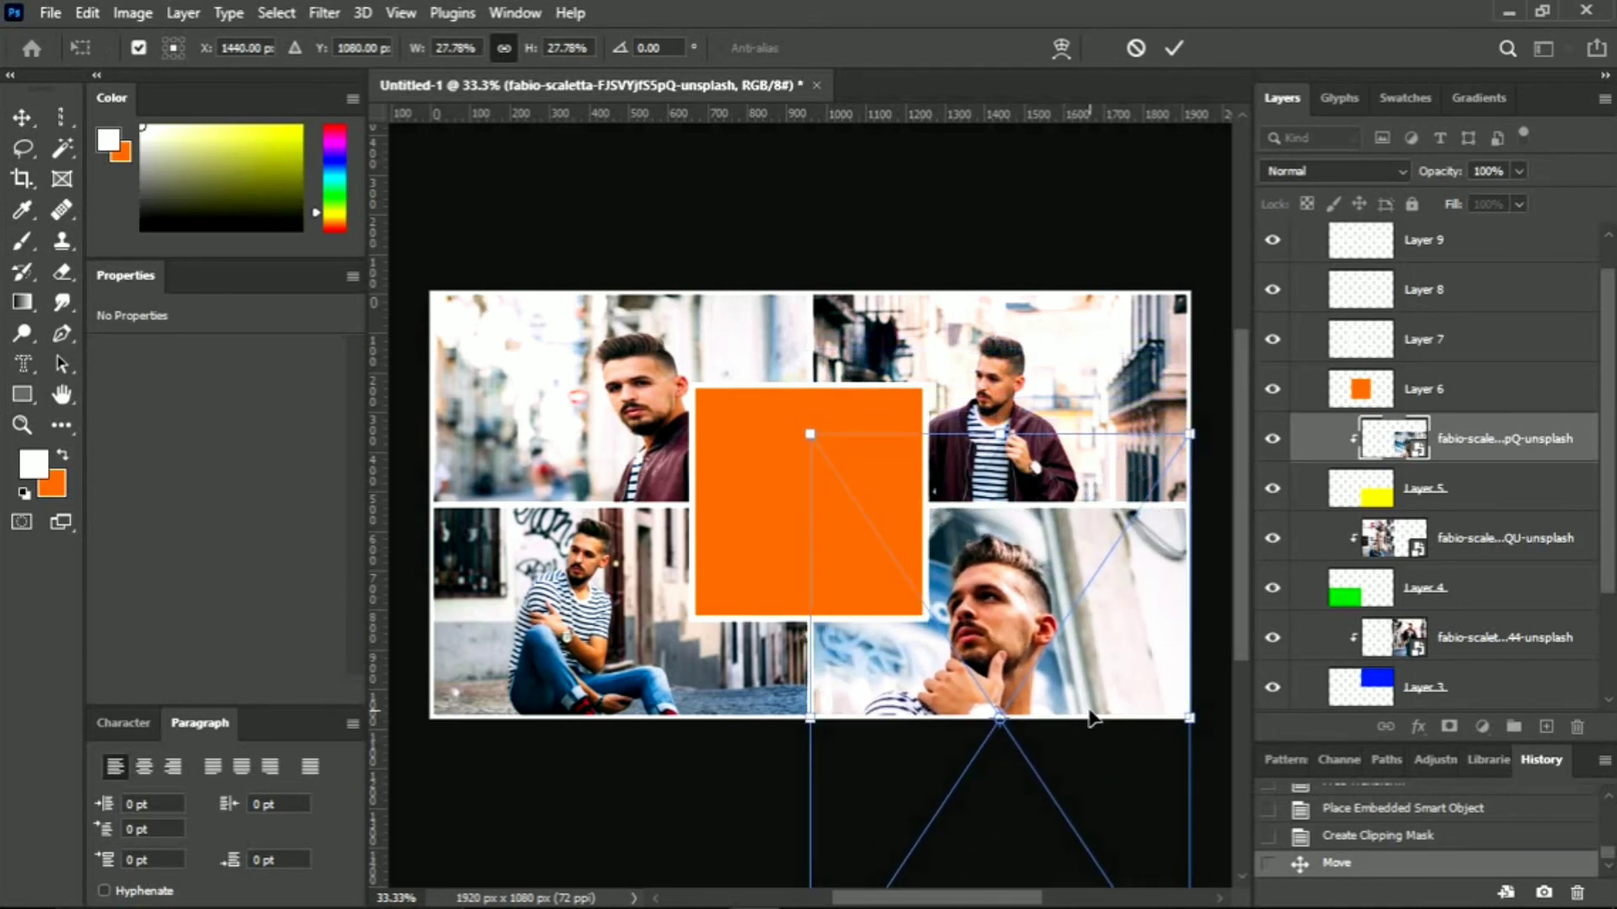
{"action": "key", "text": "Return"}
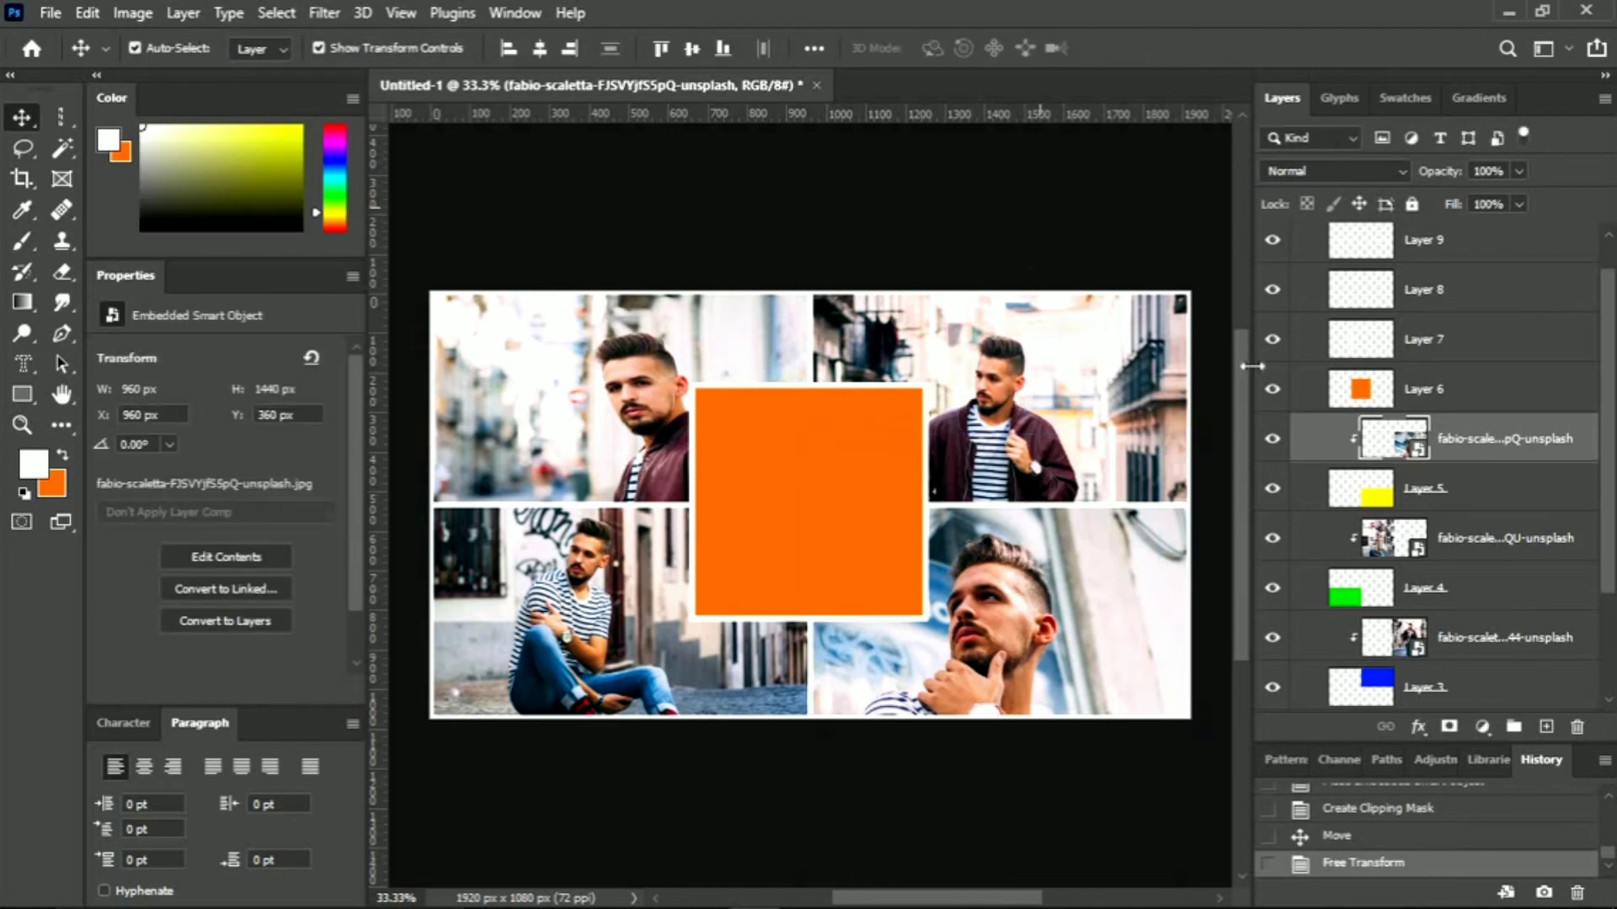
{"action": "left_click", "coordinate": [1439, 412]}
Place the vince-fleming helmet photo above Layer 6 and clip it into the orange centre square
{"action": "left_click", "coordinate": [1420, 404]}
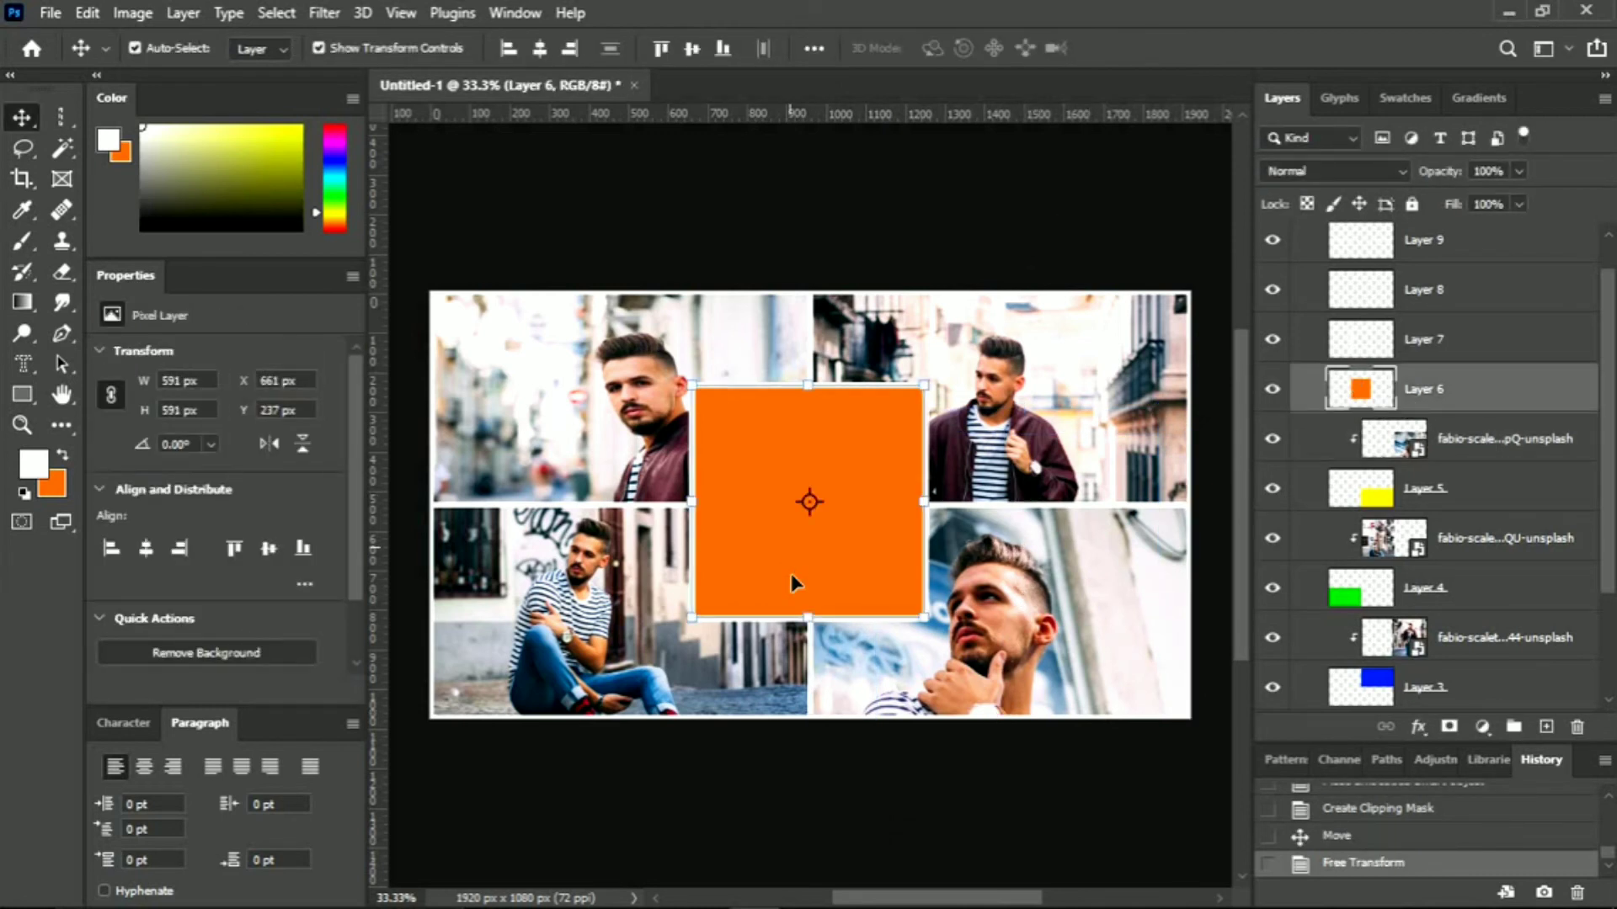
{"action": "key", "text": "Return"}
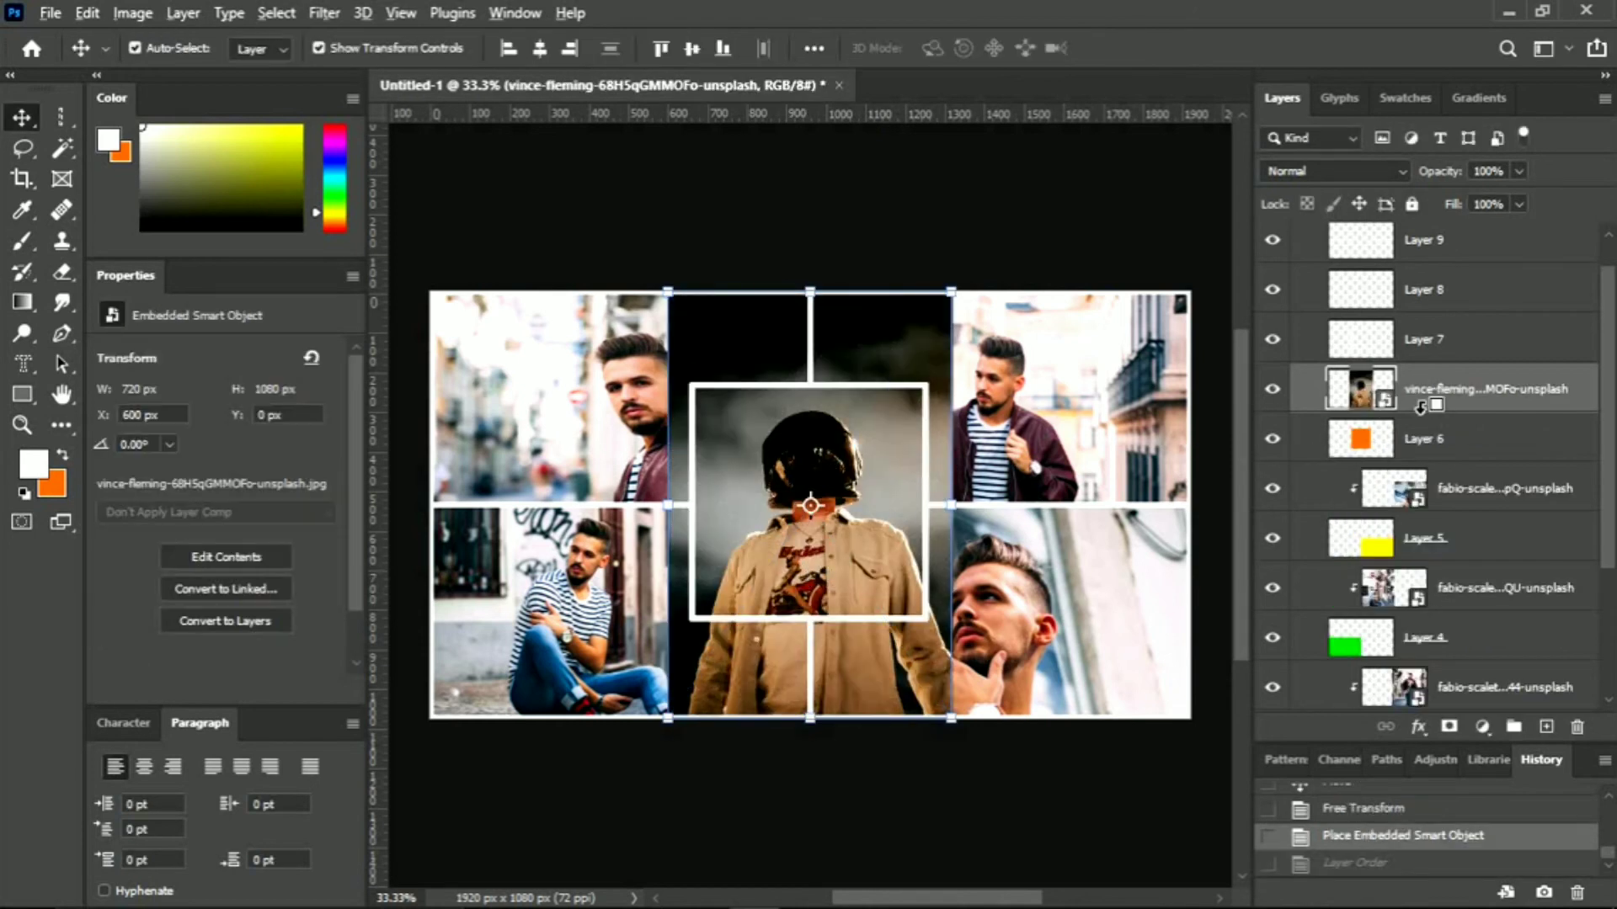
{"action": "key", "text": "ctrl+alt+g"}
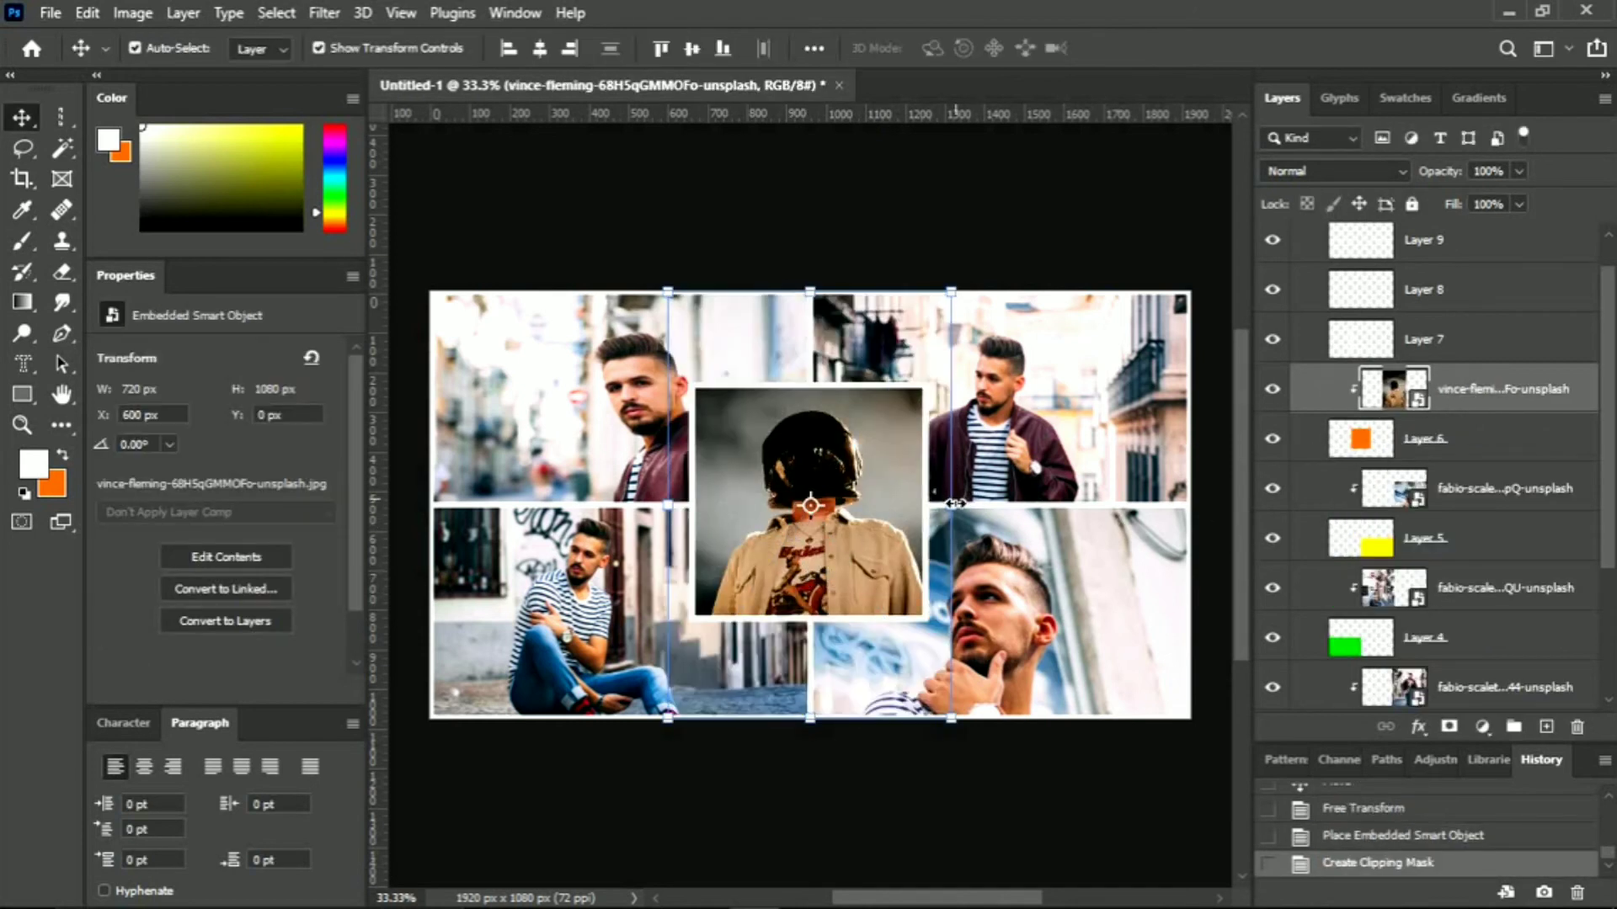
{"action": "left_click", "coordinate": [857, 211]}
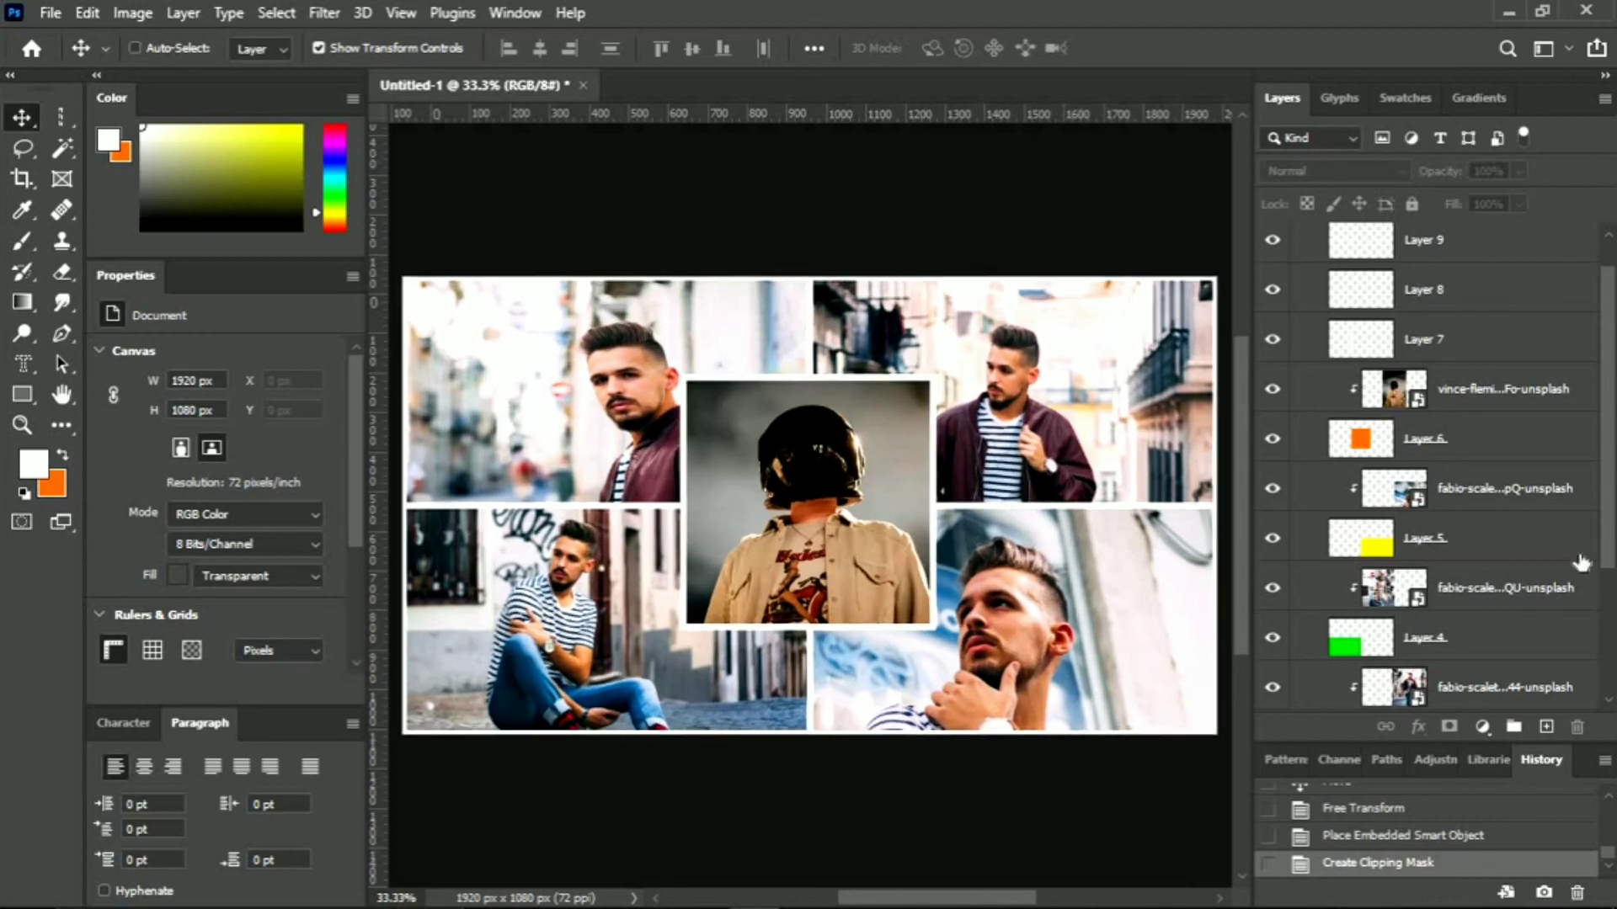
Select Layer 2 through Layer 6 and their clipped photos in the Layers panel
{"action": "scroll", "coordinate": [1513, 564], "scroll_direction": "down", "scroll_amount": 3}
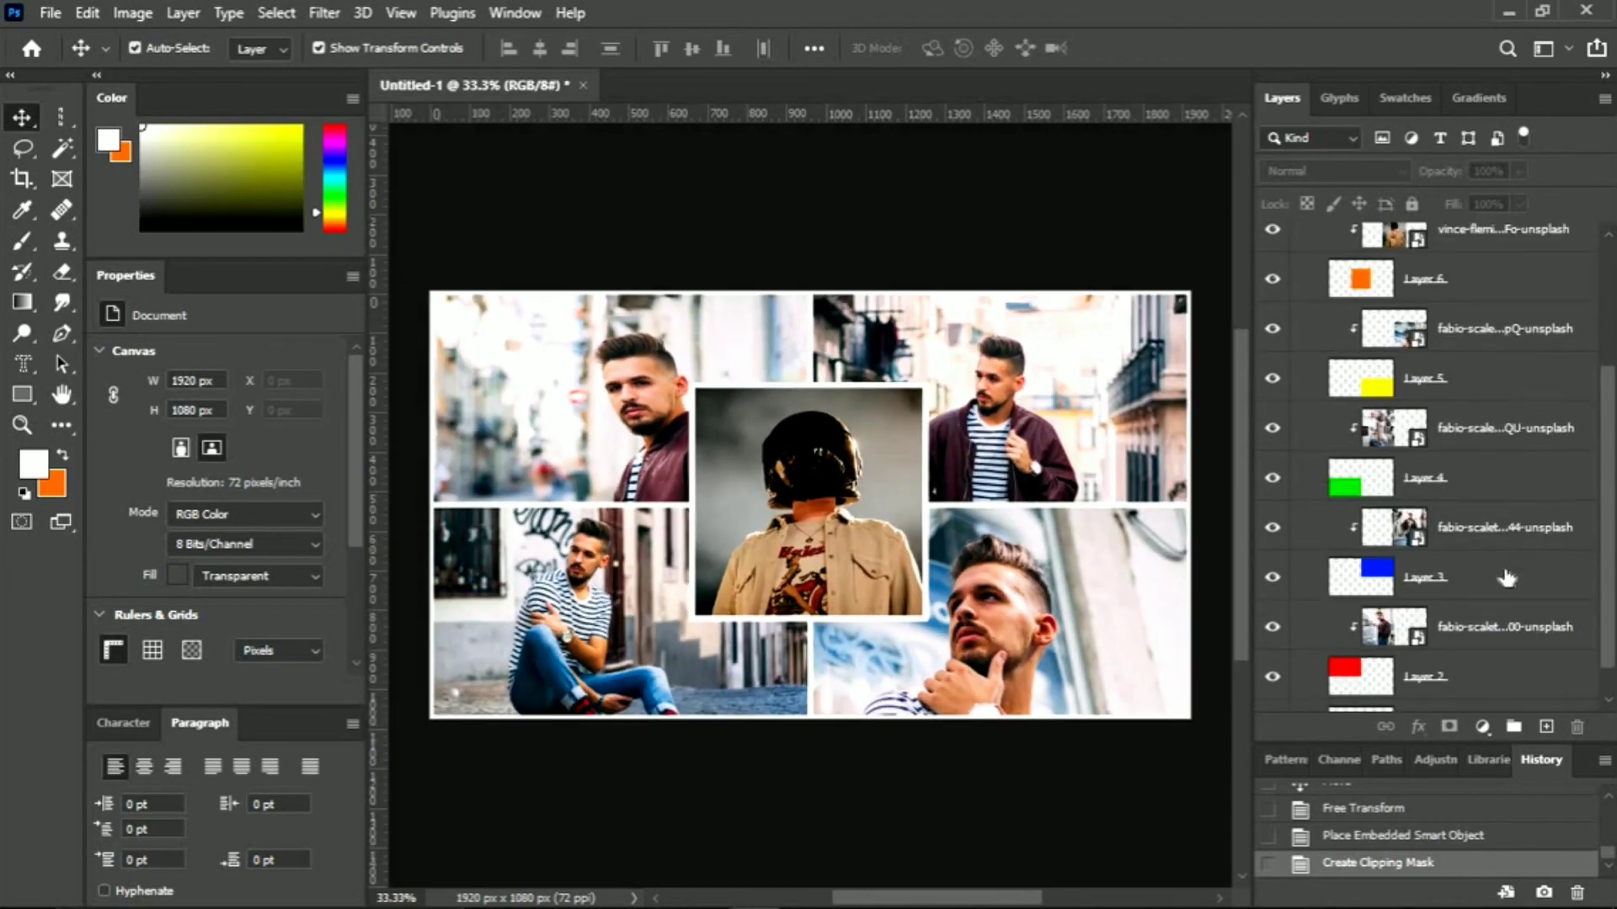
{"action": "scroll", "coordinate": [1518, 592], "scroll_direction": "down", "scroll_amount": 1}
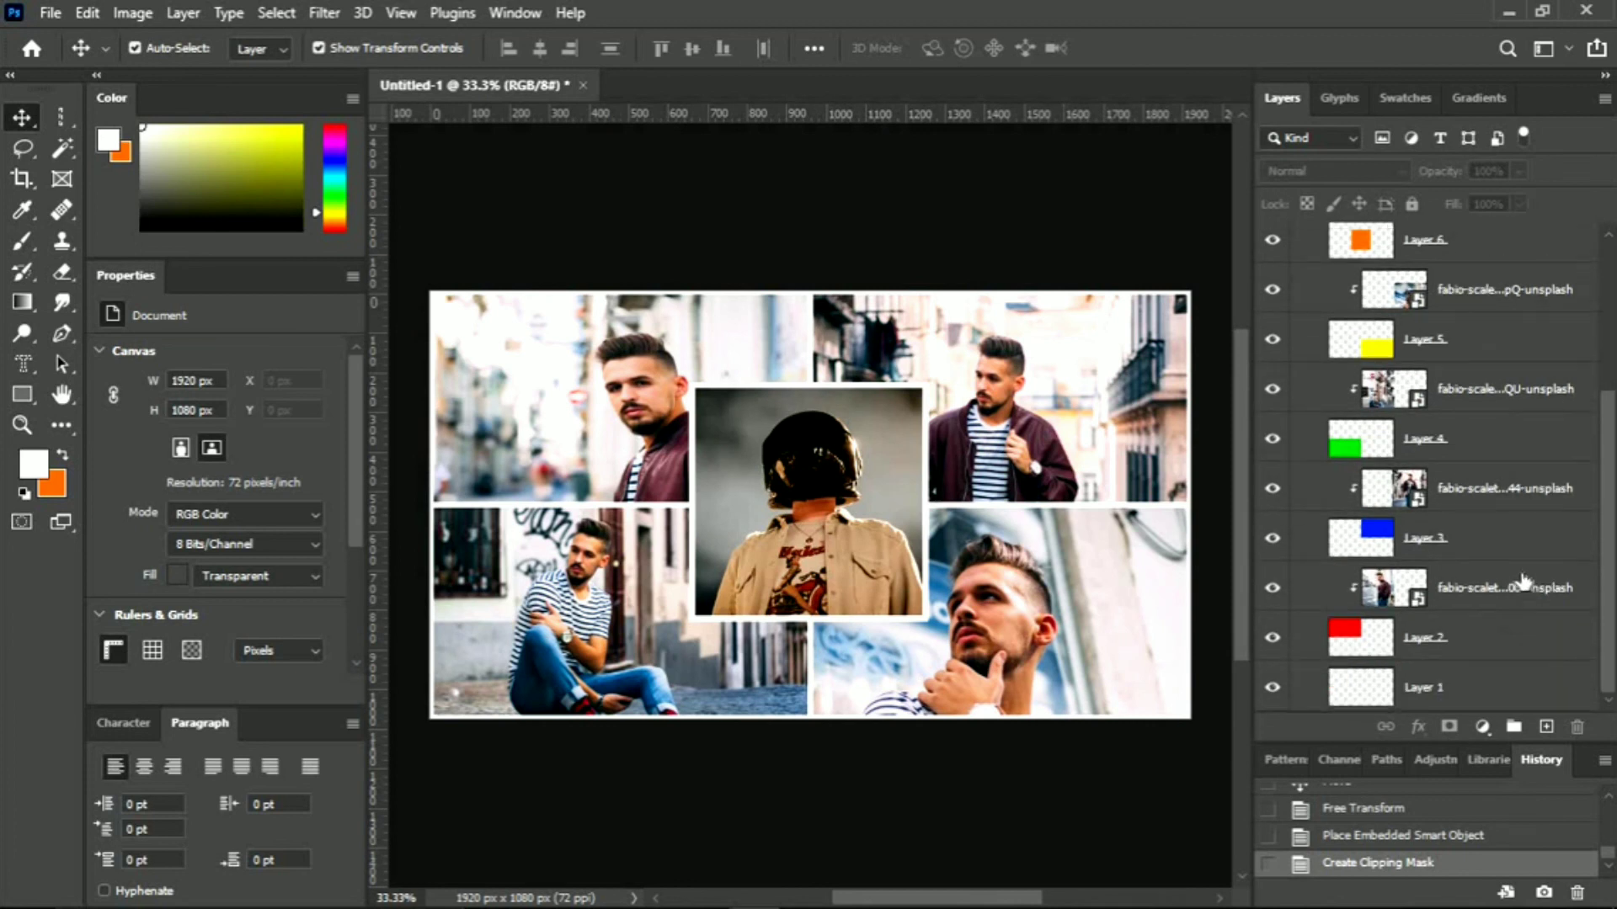
{"action": "left_click", "coordinate": [1469, 627]}
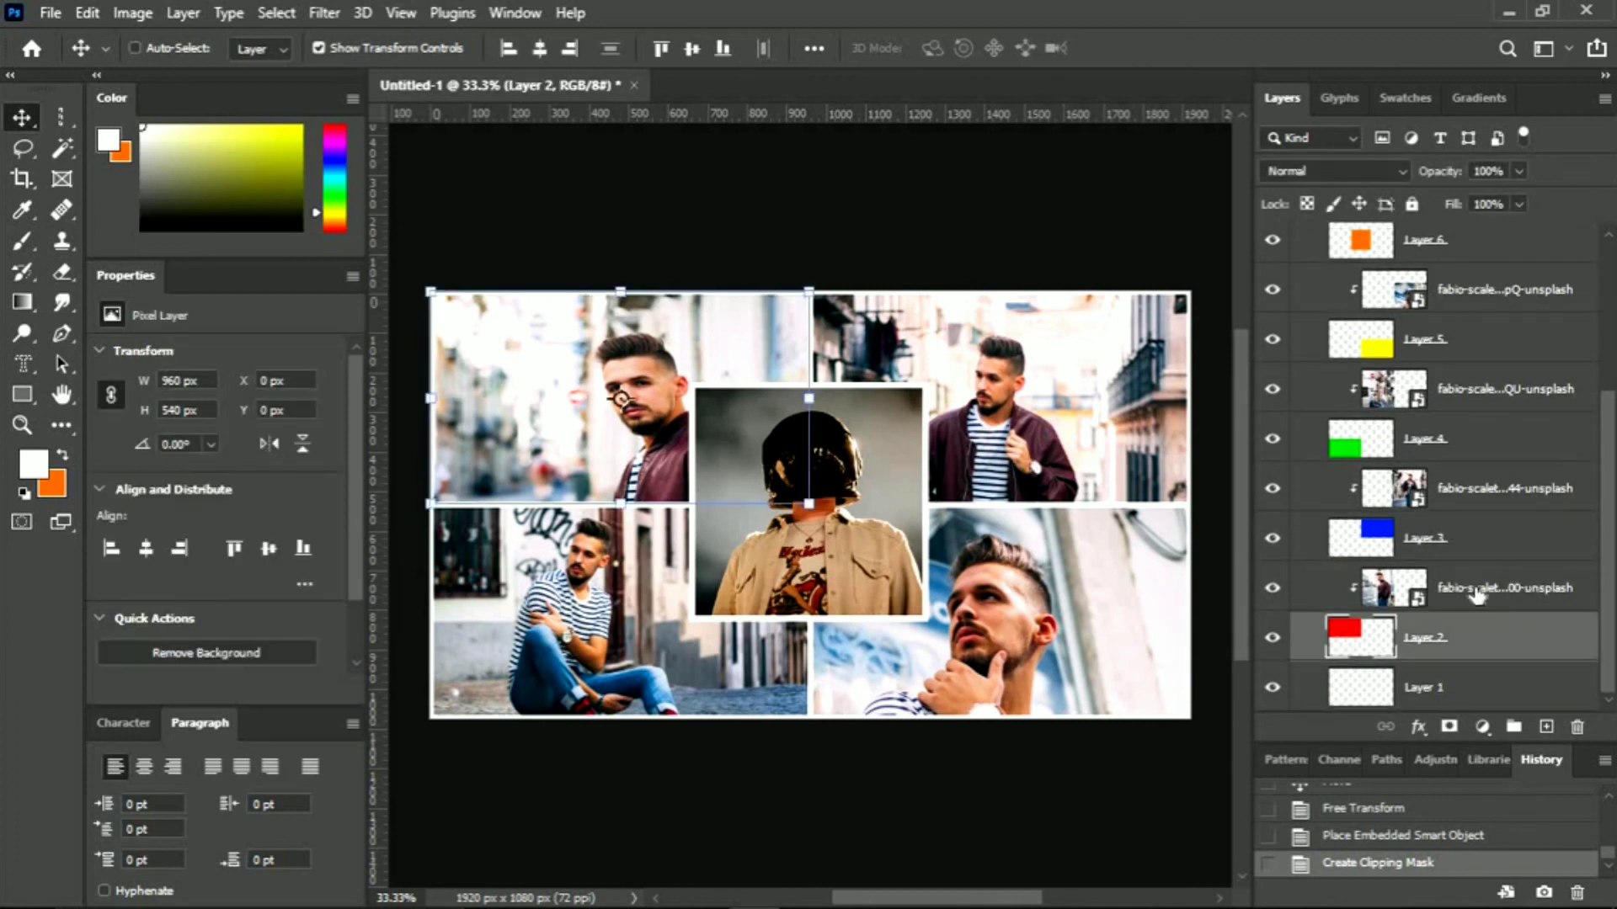
{"action": "left_click", "coordinate": [1483, 585], "text": "shift"}
{"action": "left_click", "coordinate": [1475, 526], "text": "shift"}
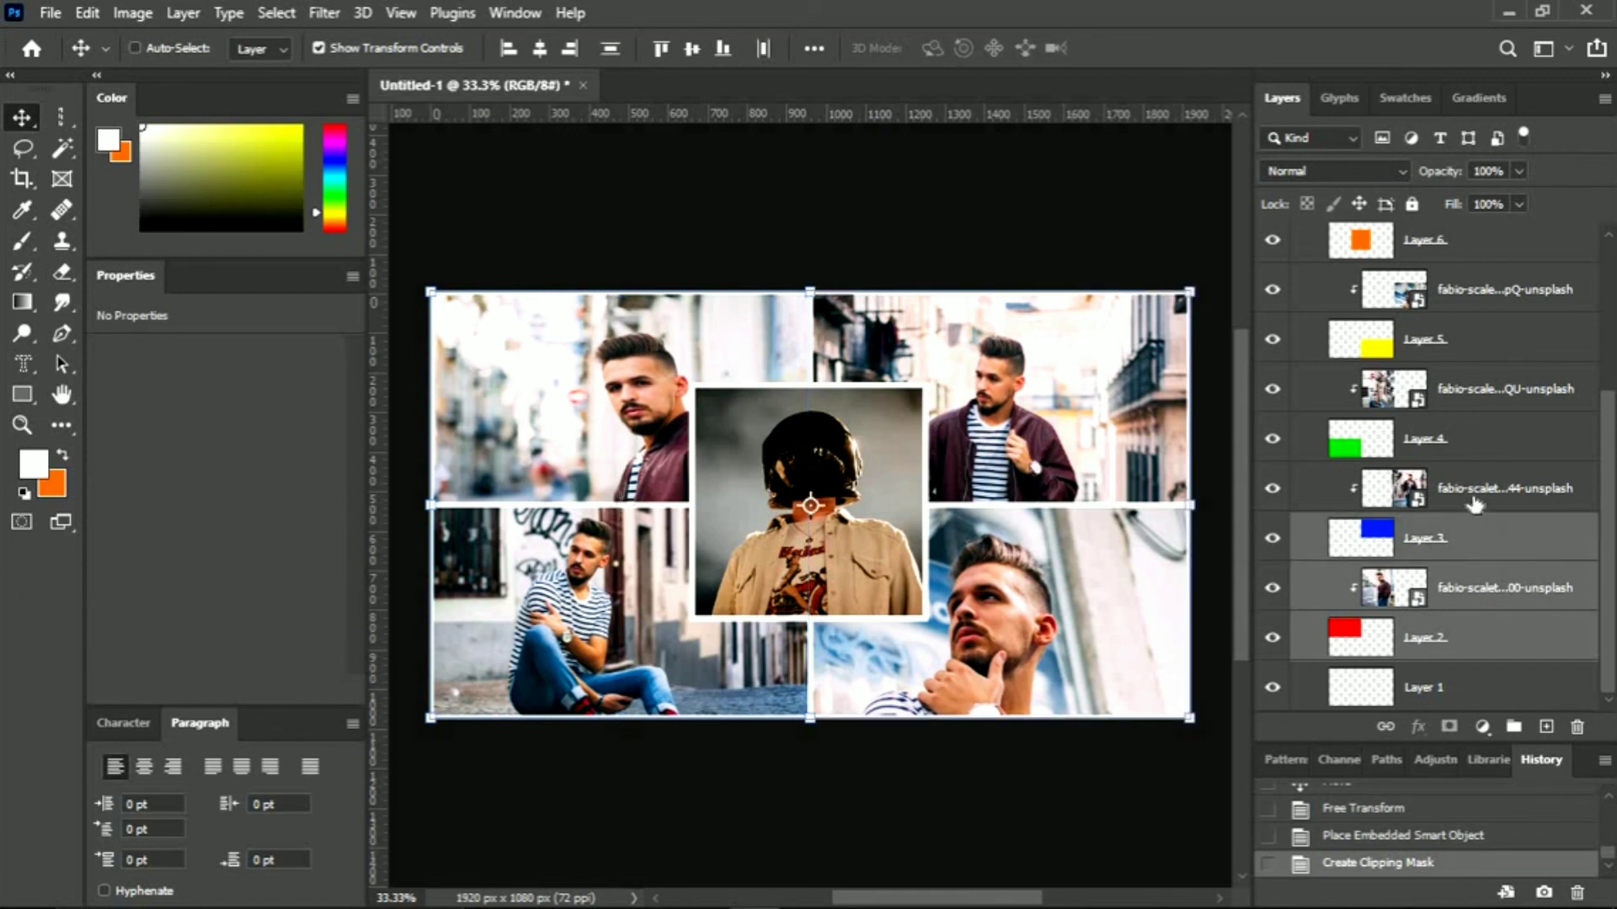
{"action": "left_click", "coordinate": [1474, 488], "text": "shift"}
{"action": "left_click", "coordinate": [1473, 442], "text": "shift"}
{"action": "left_click", "coordinate": [1472, 389], "text": "shift"}
{"action": "left_click", "coordinate": [1465, 337], "text": "shift"}
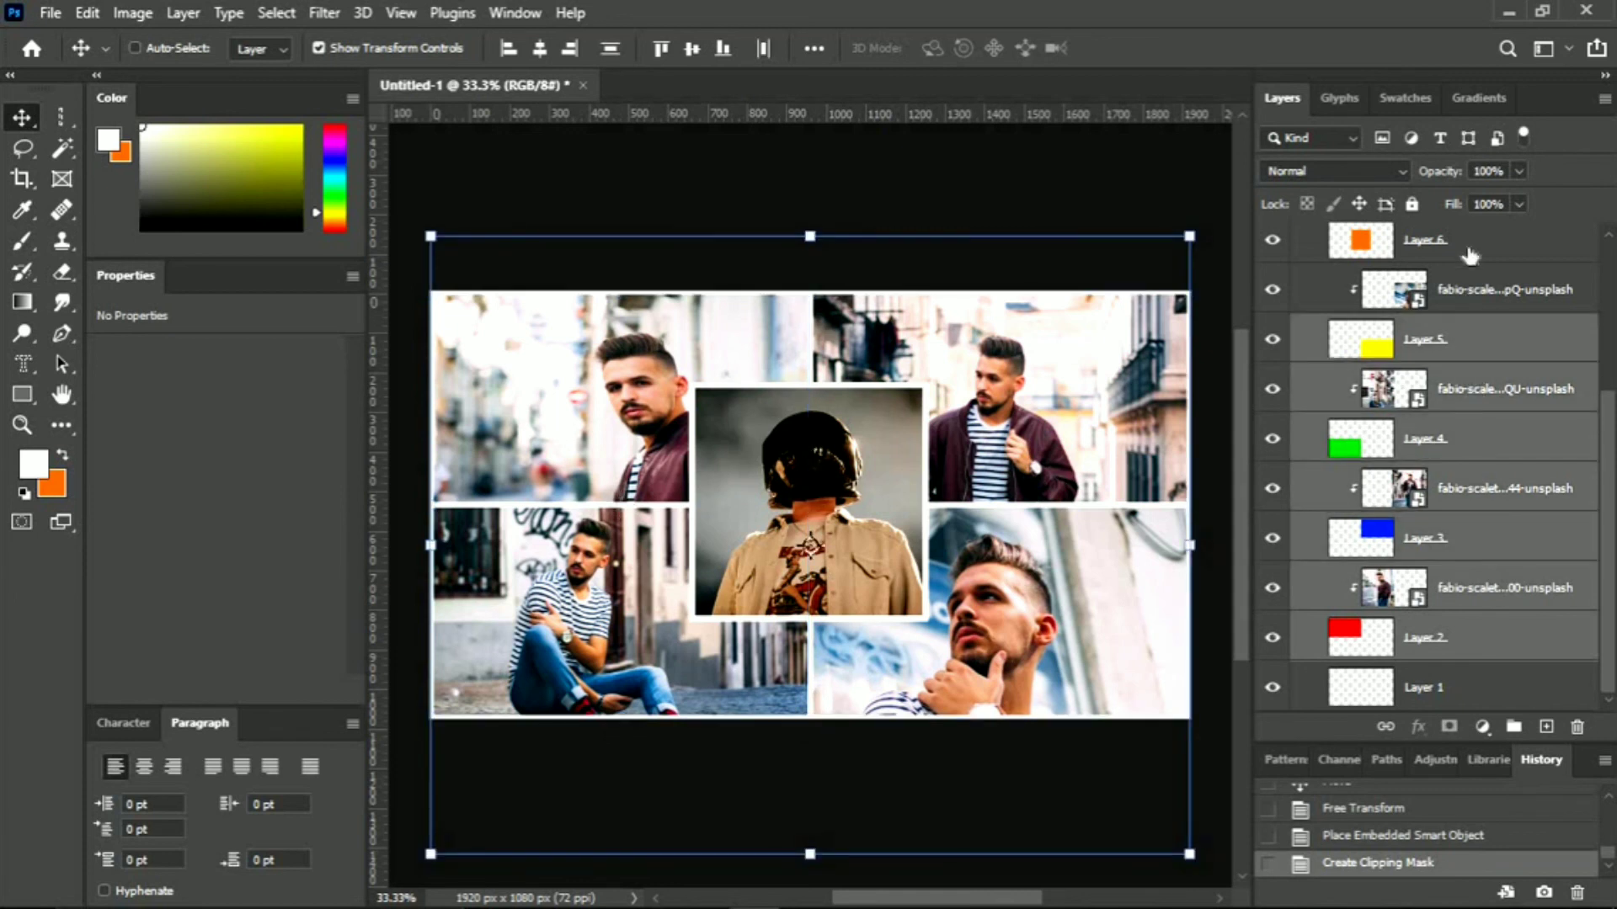
{"action": "left_click", "coordinate": [1470, 290], "text": "shift"}
{"action": "left_click", "coordinate": [1470, 244], "text": "shift"}
Extend the selection through Layer 9, group everything into Group 1, and enable Auto-Select
{"action": "scroll", "coordinate": [1469, 252], "scroll_direction": "up", "scroll_amount": 1}
{"action": "scroll", "coordinate": [1470, 311], "scroll_direction": "up", "scroll_amount": 3}
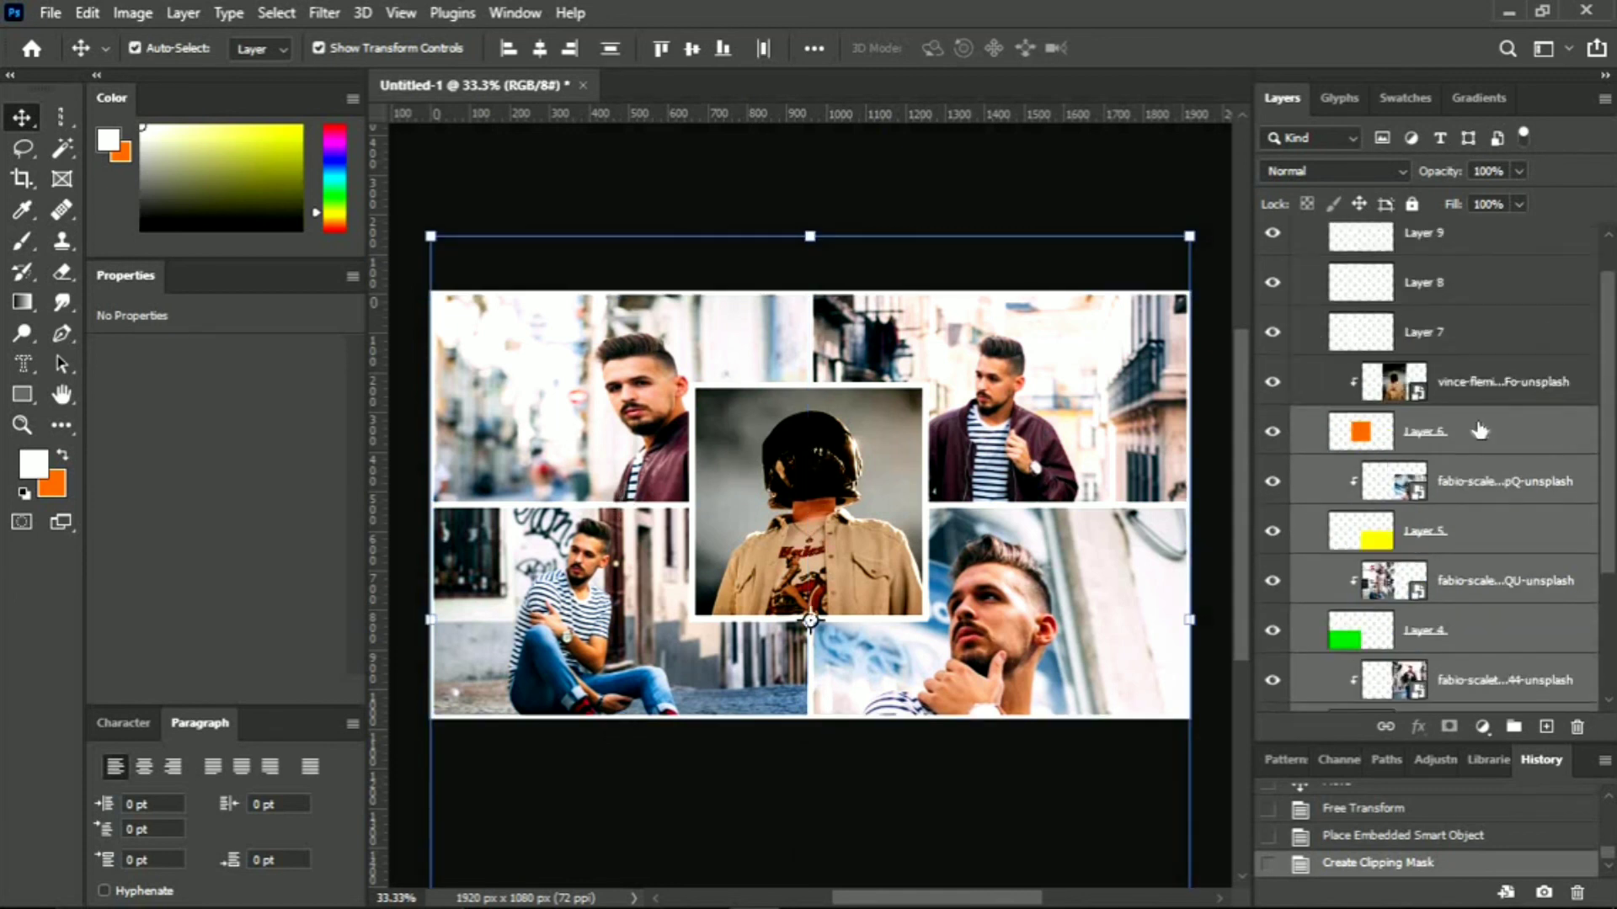
{"action": "left_click", "coordinate": [1470, 404], "text": "shift"}
{"action": "left_click", "coordinate": [1472, 354], "text": "shift"}
{"action": "left_click", "coordinate": [1494, 316], "text": "shift"}
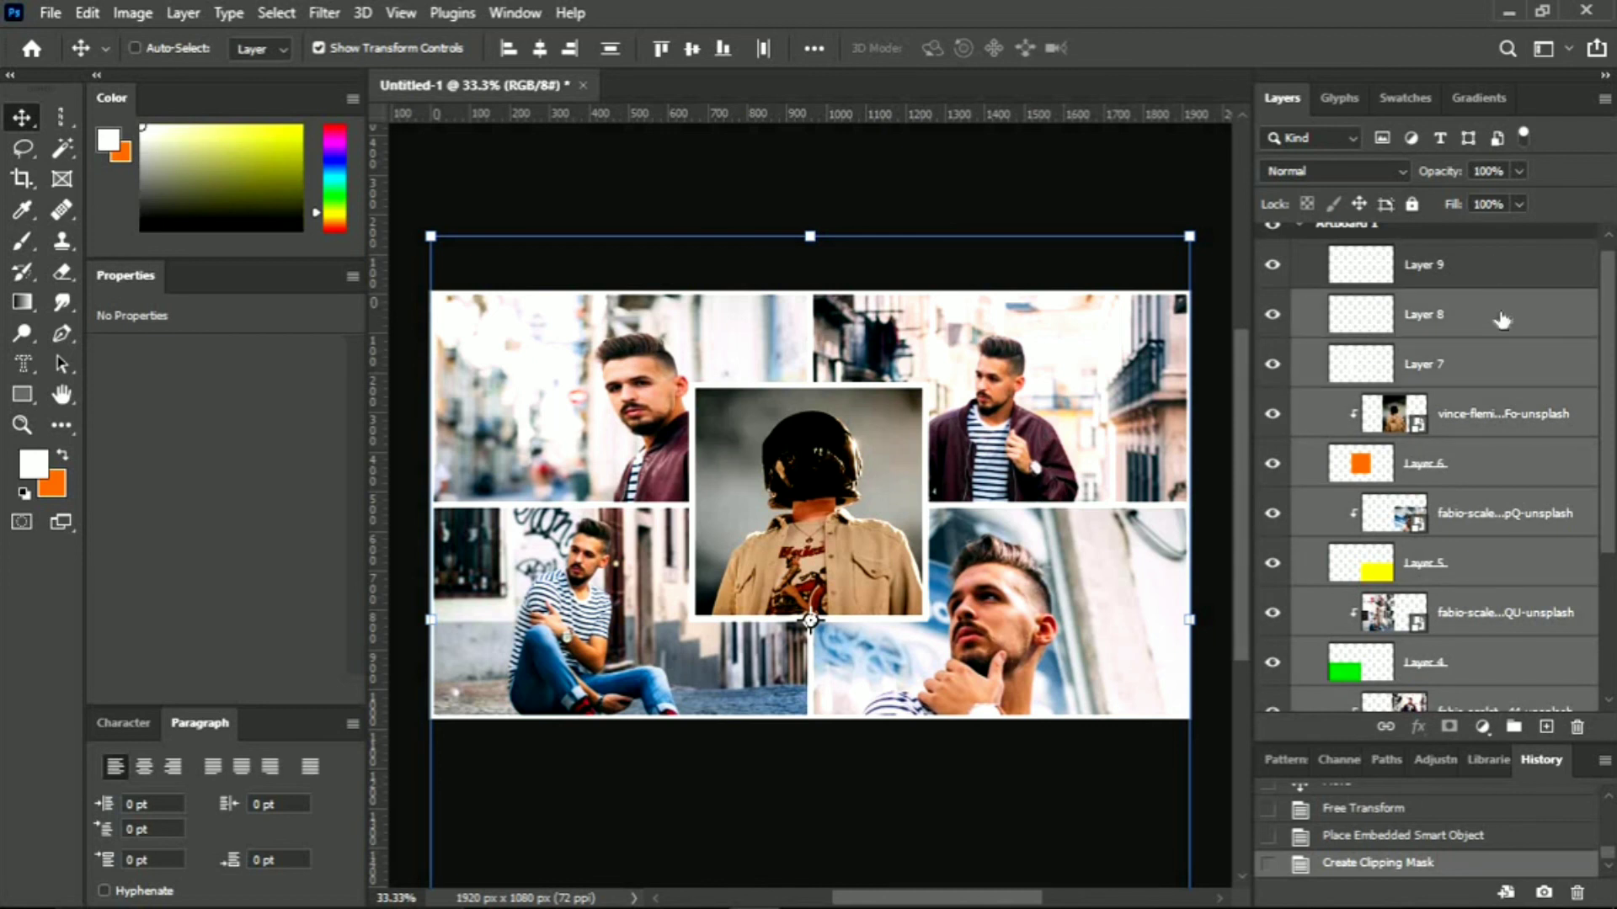
{"action": "scroll", "coordinate": [1491, 340], "scroll_direction": "up", "scroll_amount": 1}
{"action": "key", "text": "ctrl+g"}
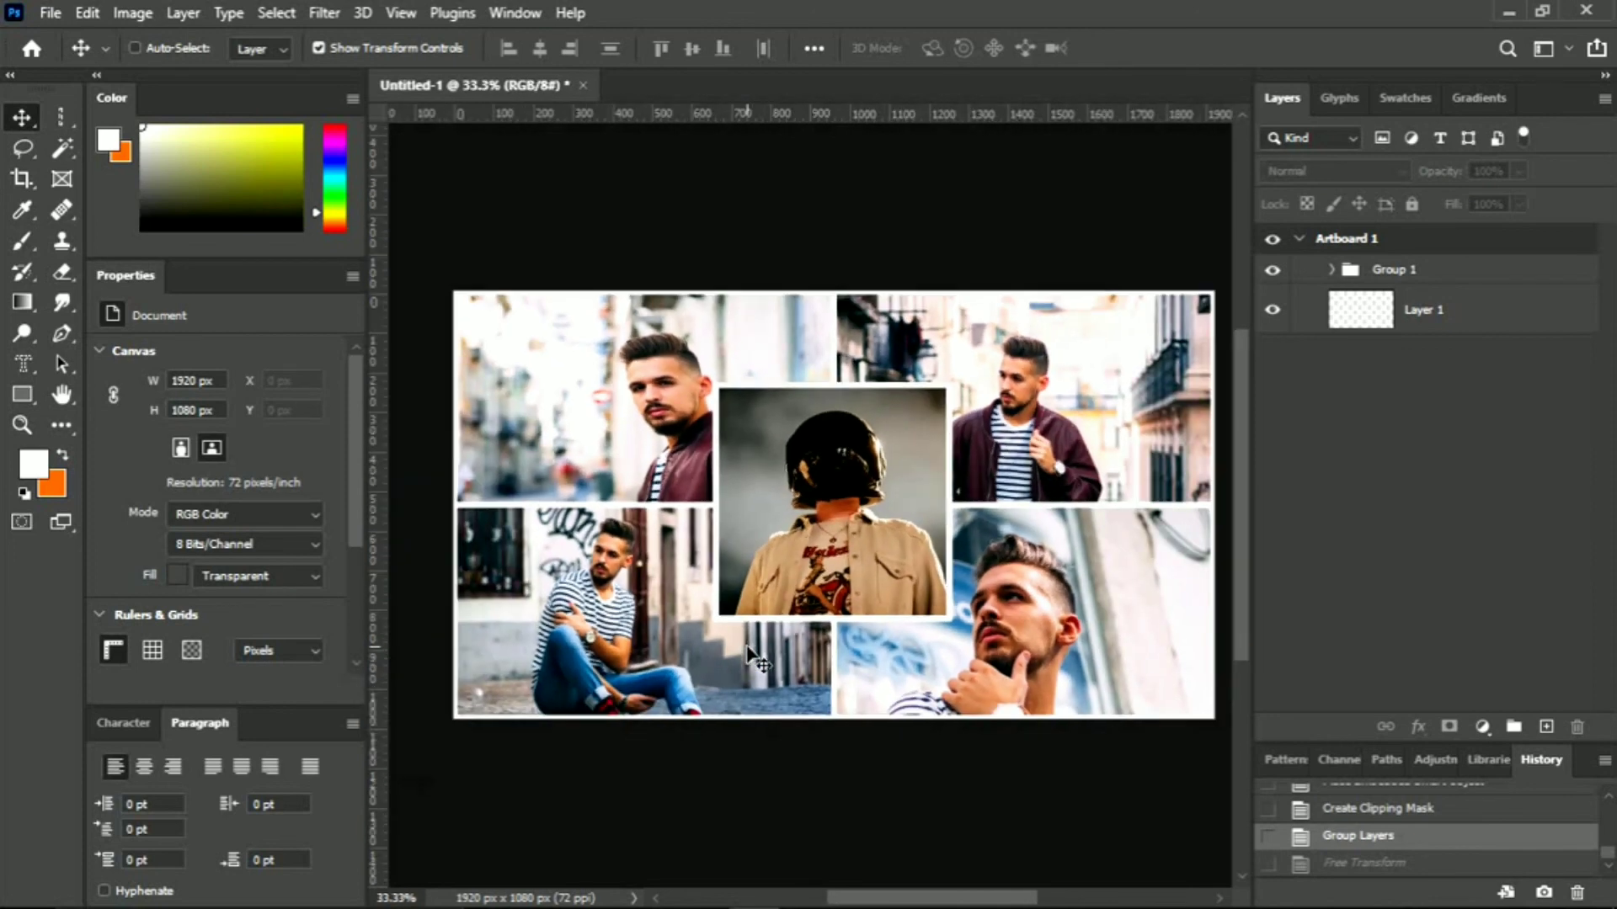
{"action": "key", "text": "ctrl"}
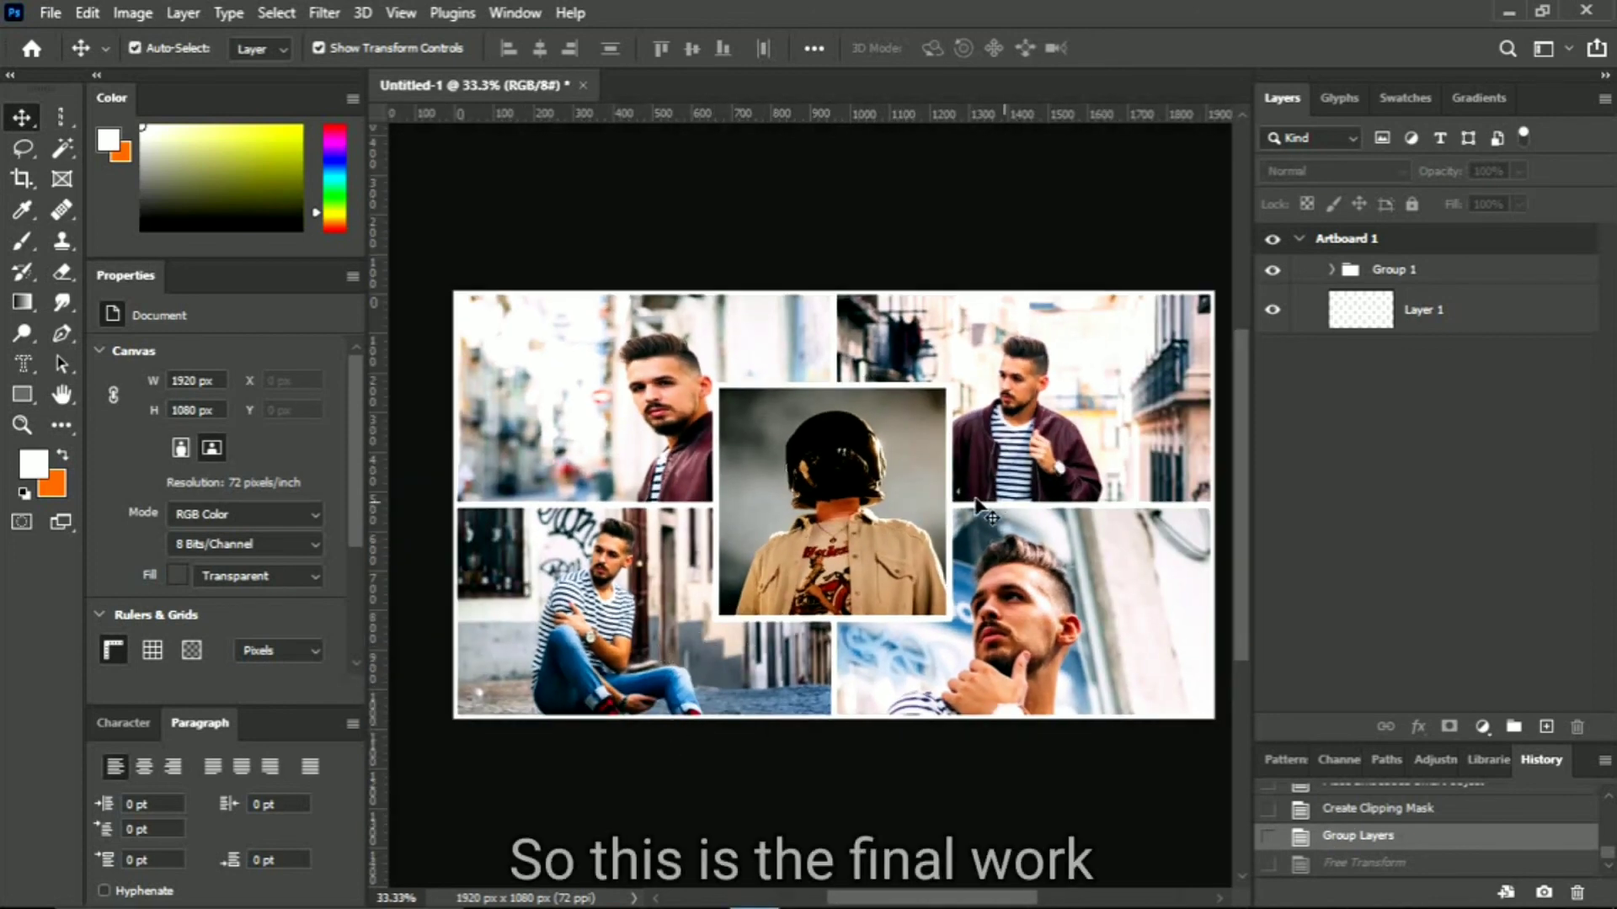